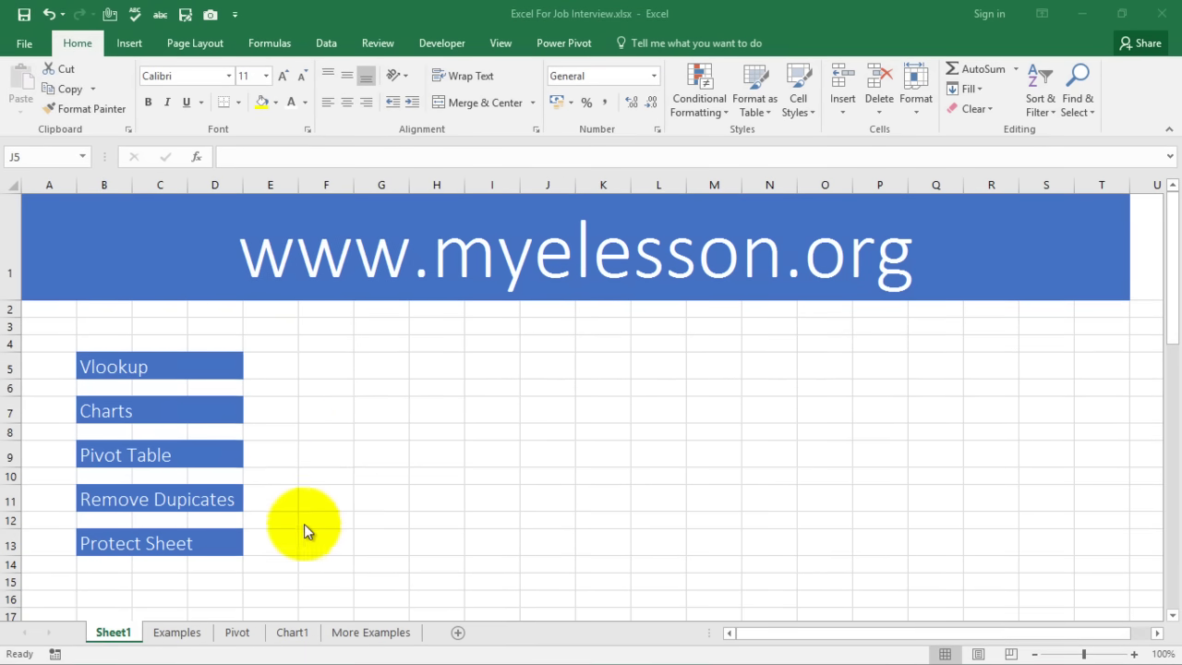
Point out the Vlookup topic in the index and switch to the Examples sheet
scroll(364, 432, "down", 7)
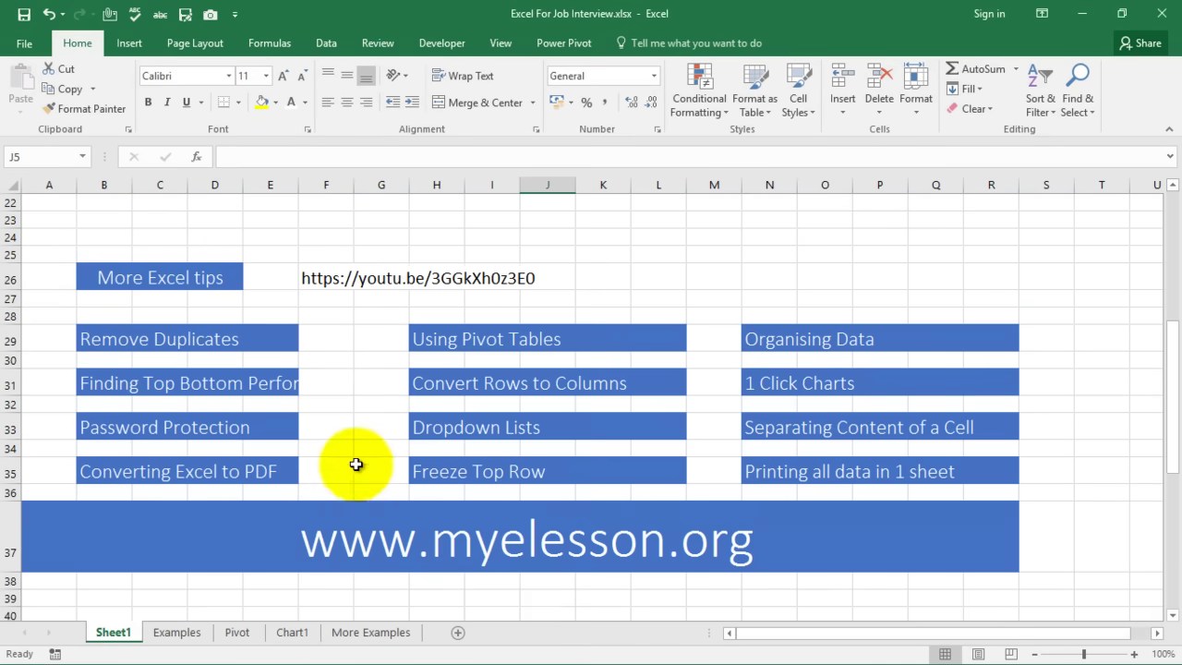
scroll(231, 441, "up", 2)
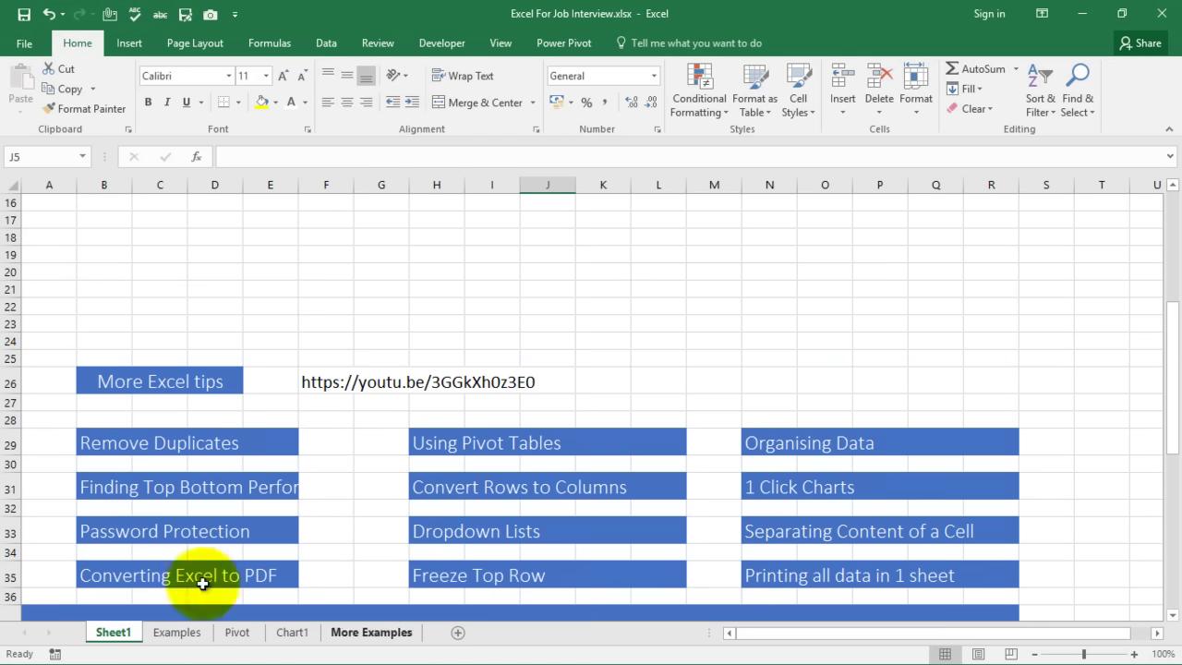
scroll(387, 462, "up", 5)
left_click(316, 368)
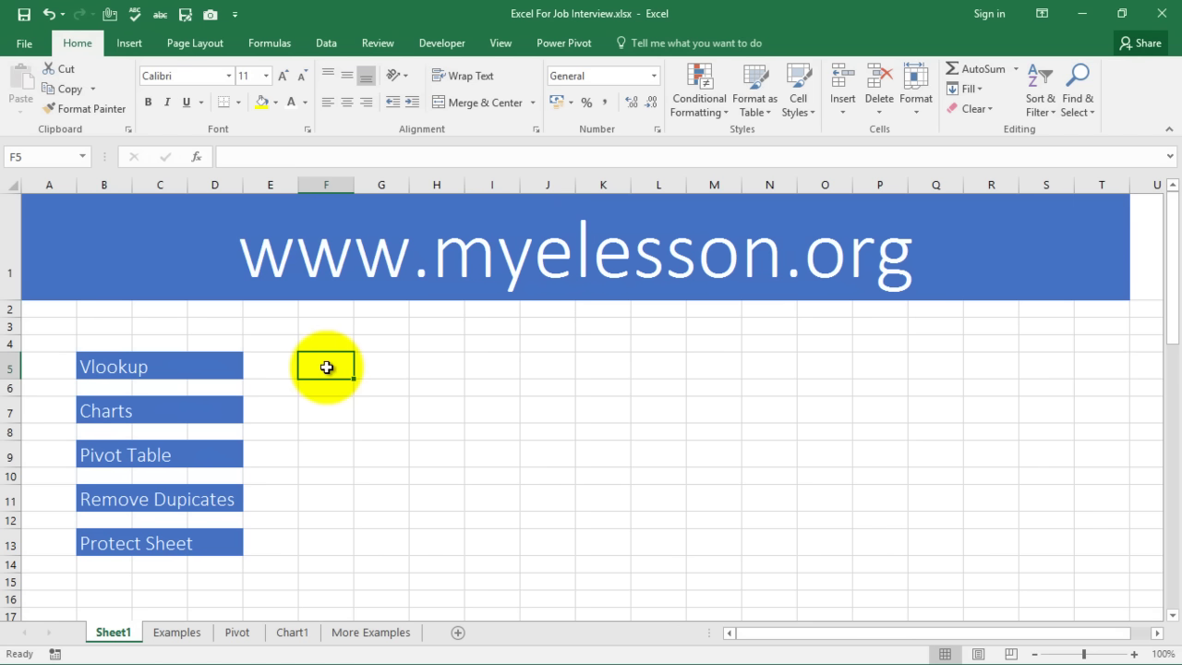
left_click(100, 366)
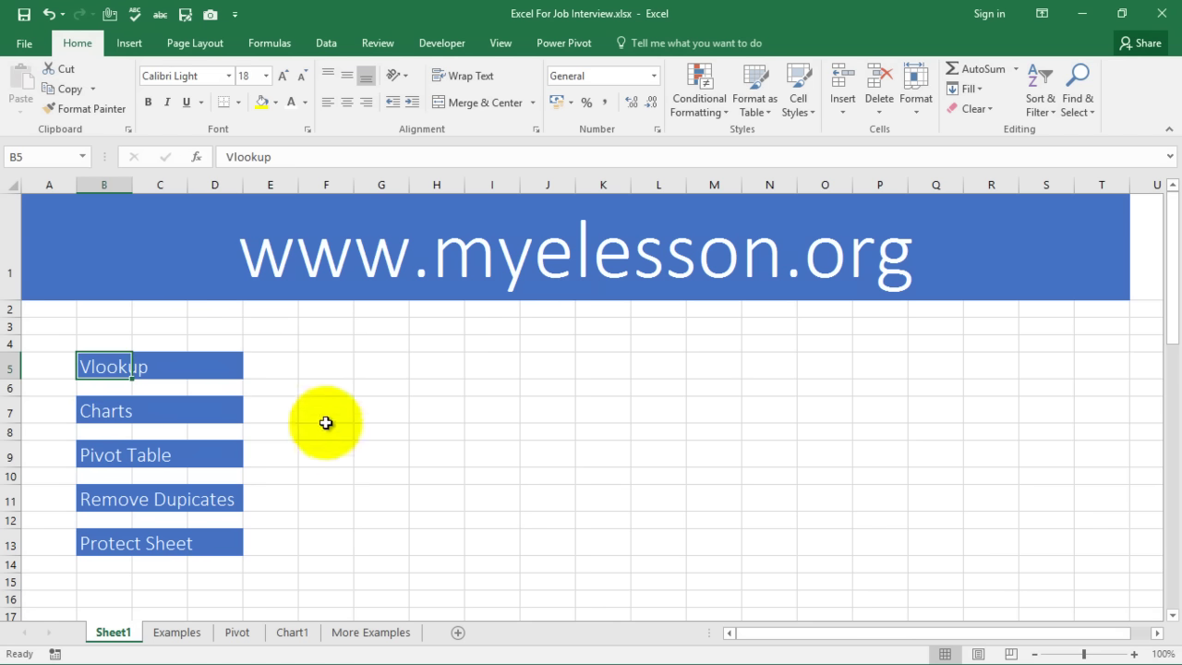
left_click(180, 635)
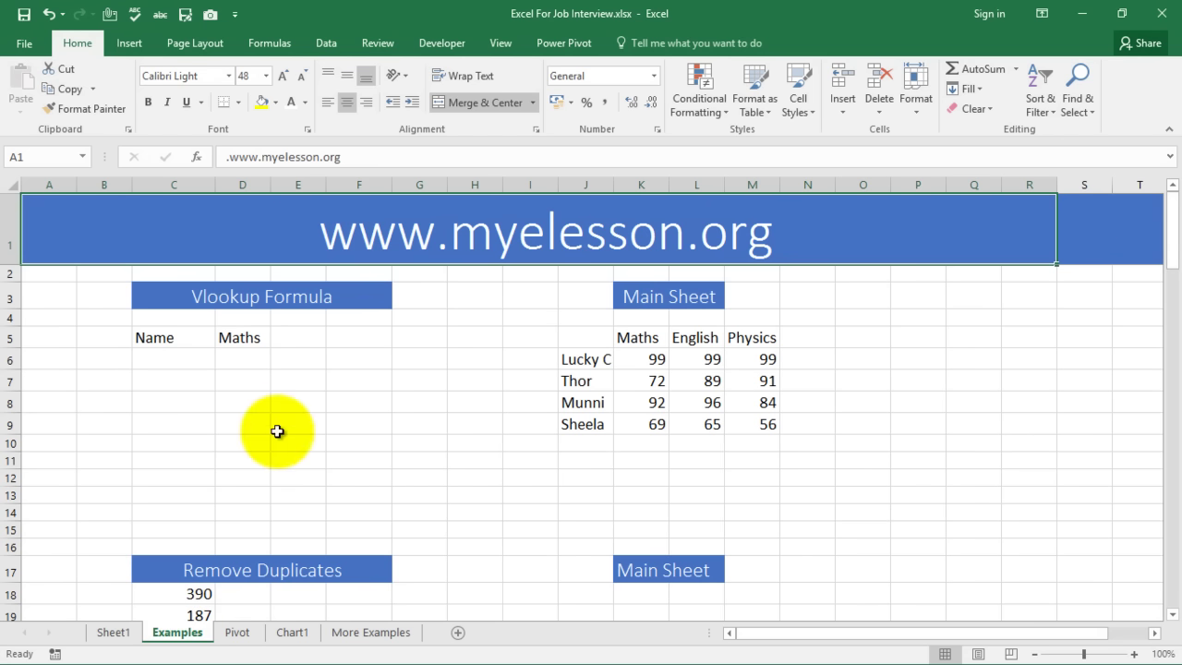
Review the Main Sheet table of student names with Maths, English and Physics scores
left_click(278, 402)
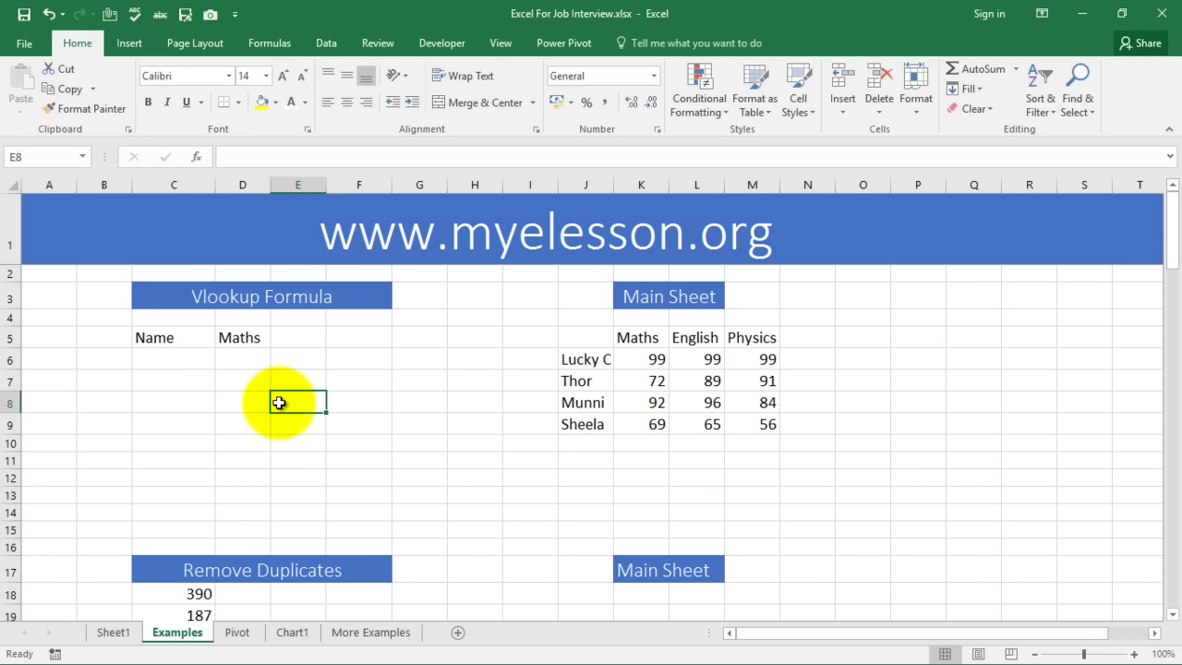
left_click(311, 343)
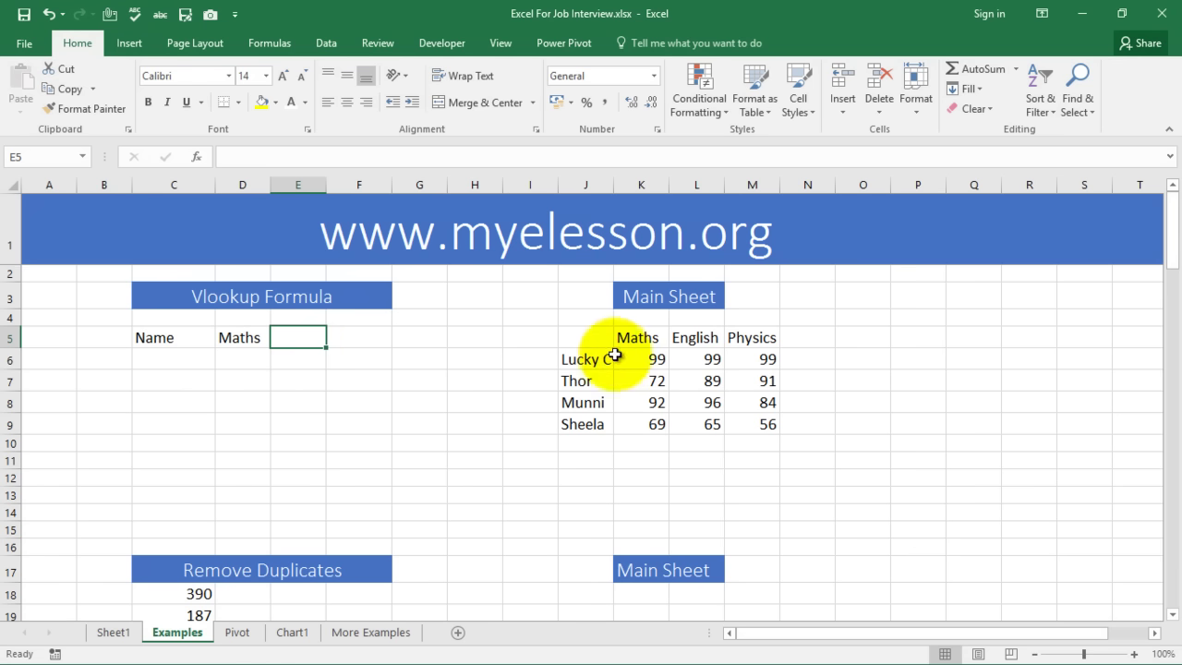
left_click(589, 360)
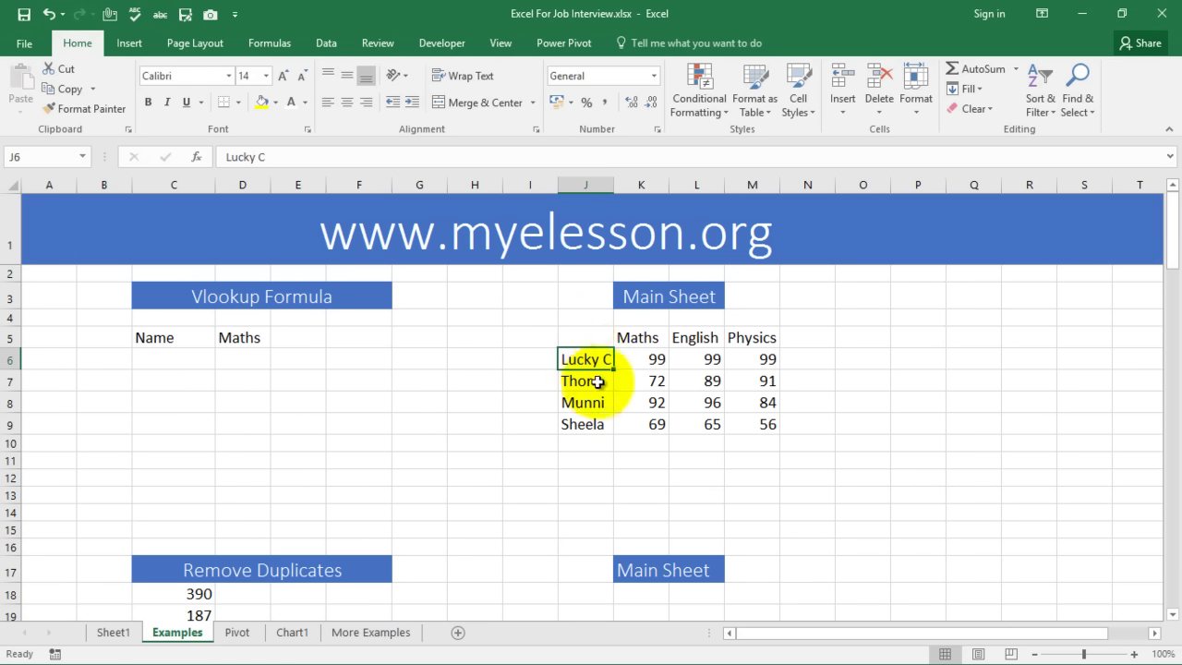
left_click(646, 337)
left_click(703, 337)
left_click(738, 338)
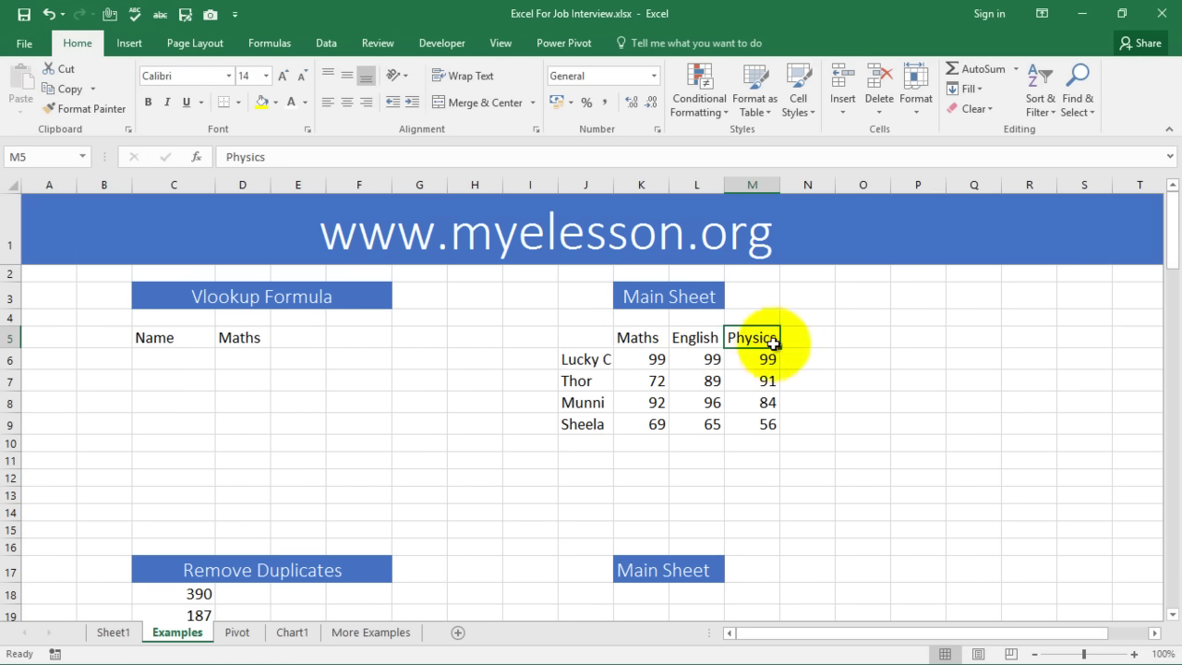
left_click(655, 359)
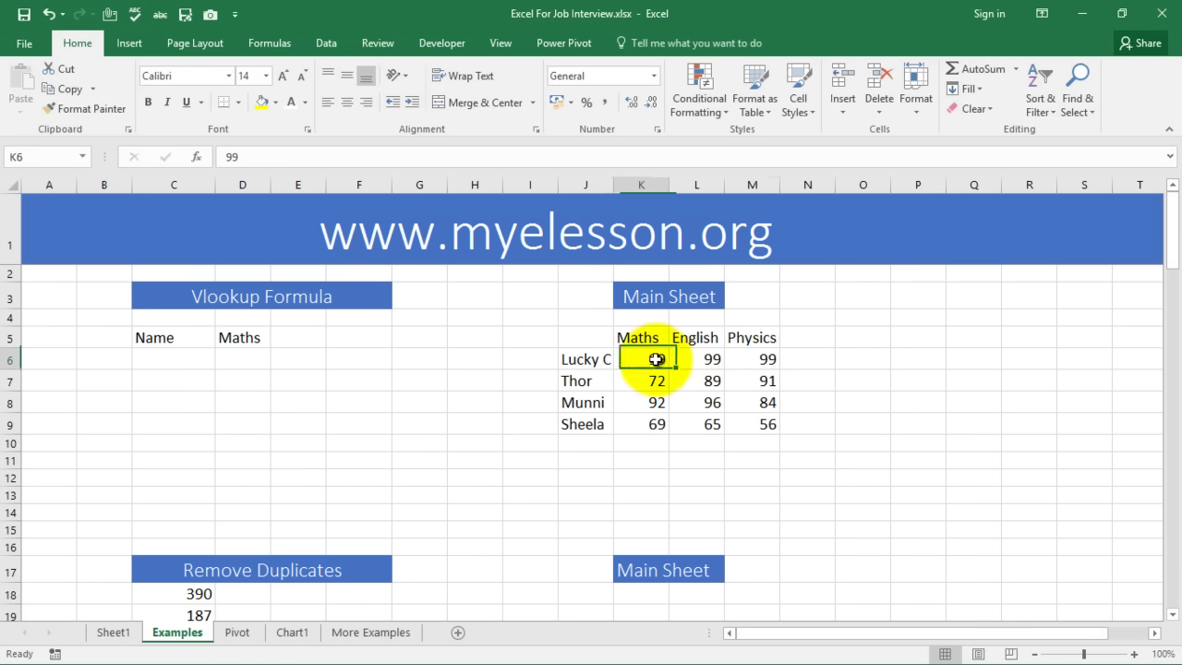
left_click(746, 359)
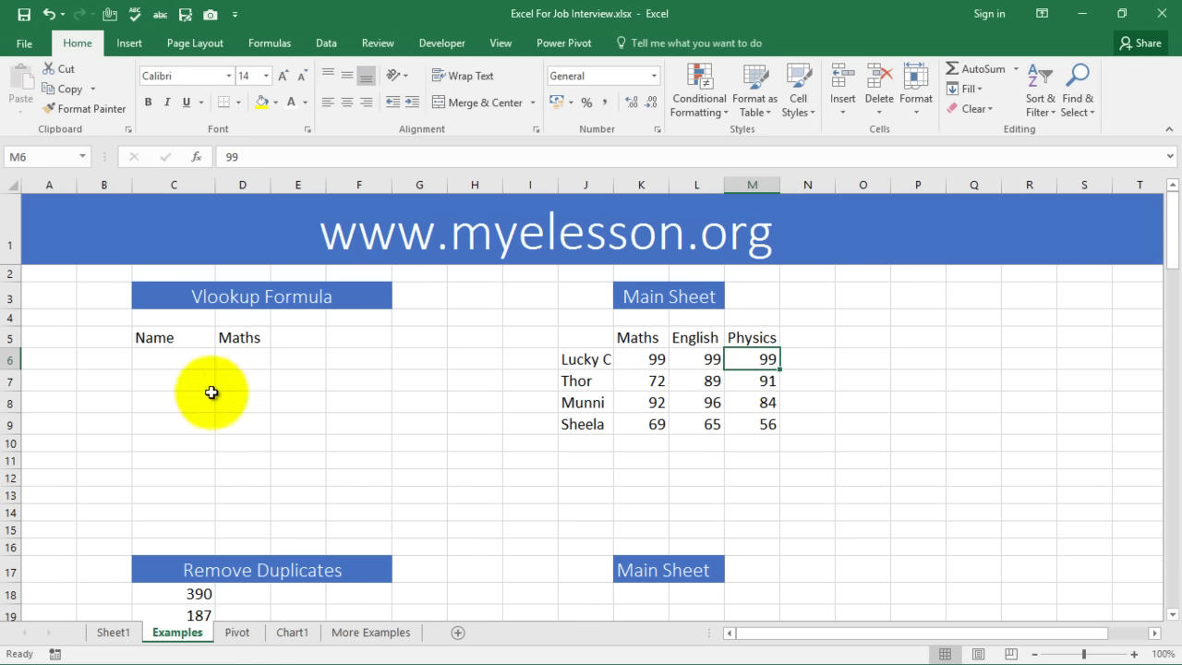
Enter Thor under Name in C6, then select the Maths cell D6
left_click(167, 358)
type("Thor")
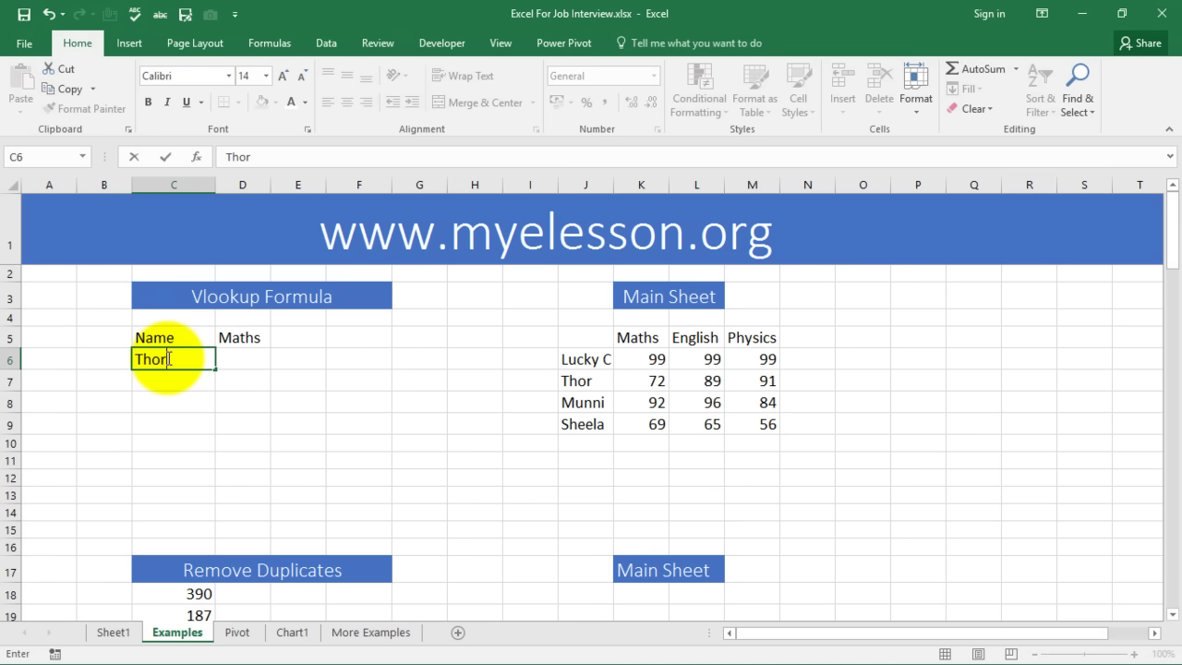
key("Return")
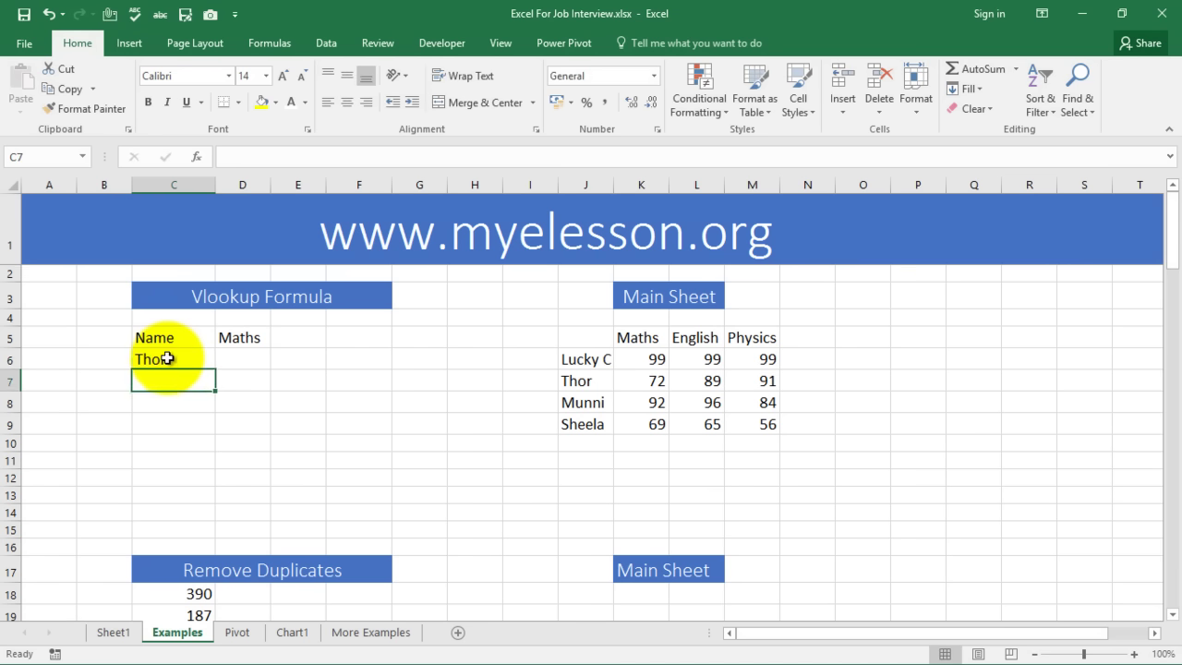
left_click(167, 358)
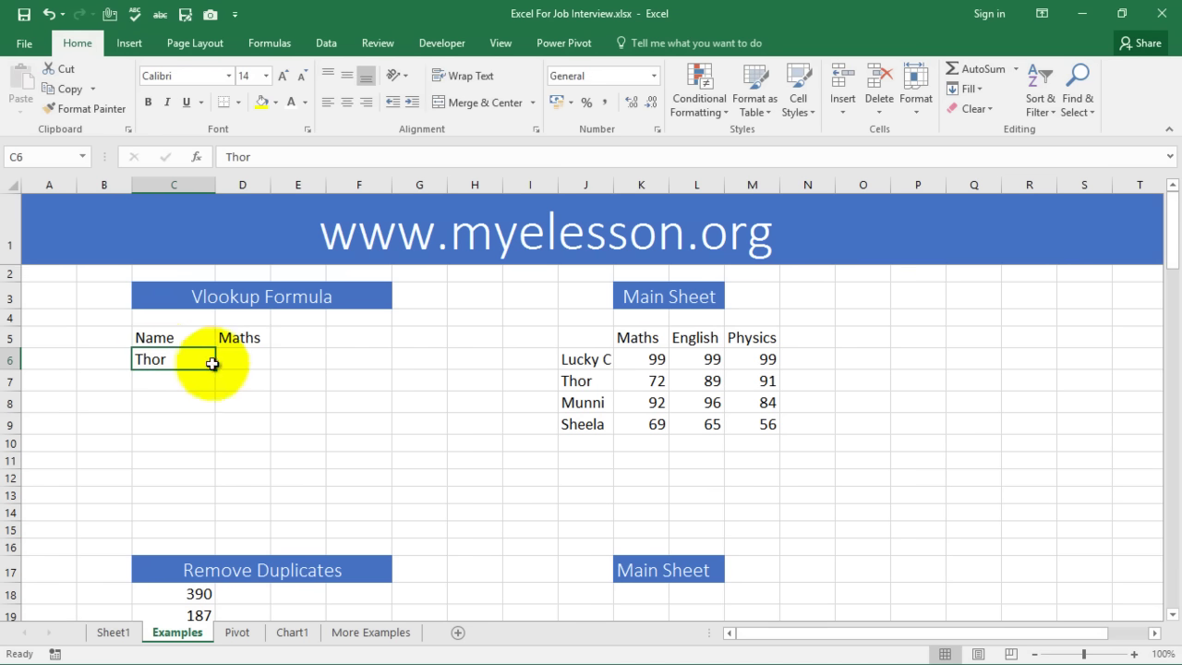
left_click(244, 357)
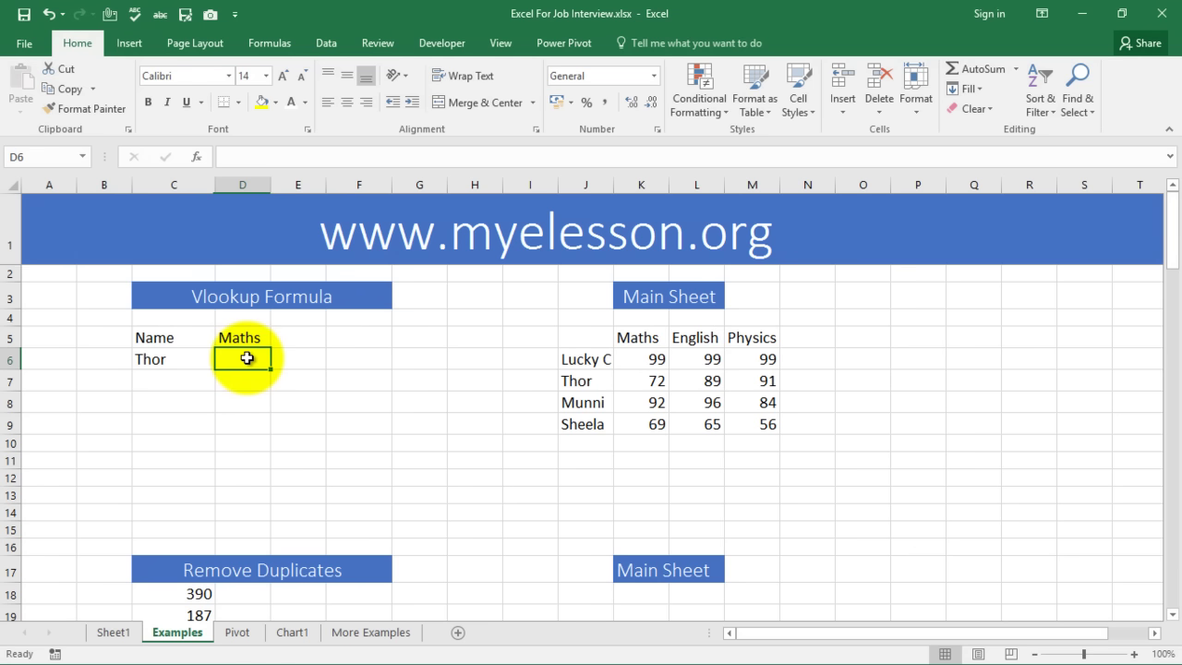
Enter =VLOOKUP(C6,J5:M9,2,0) in D6 so it returns Thor's Maths mark, 72
type("=")
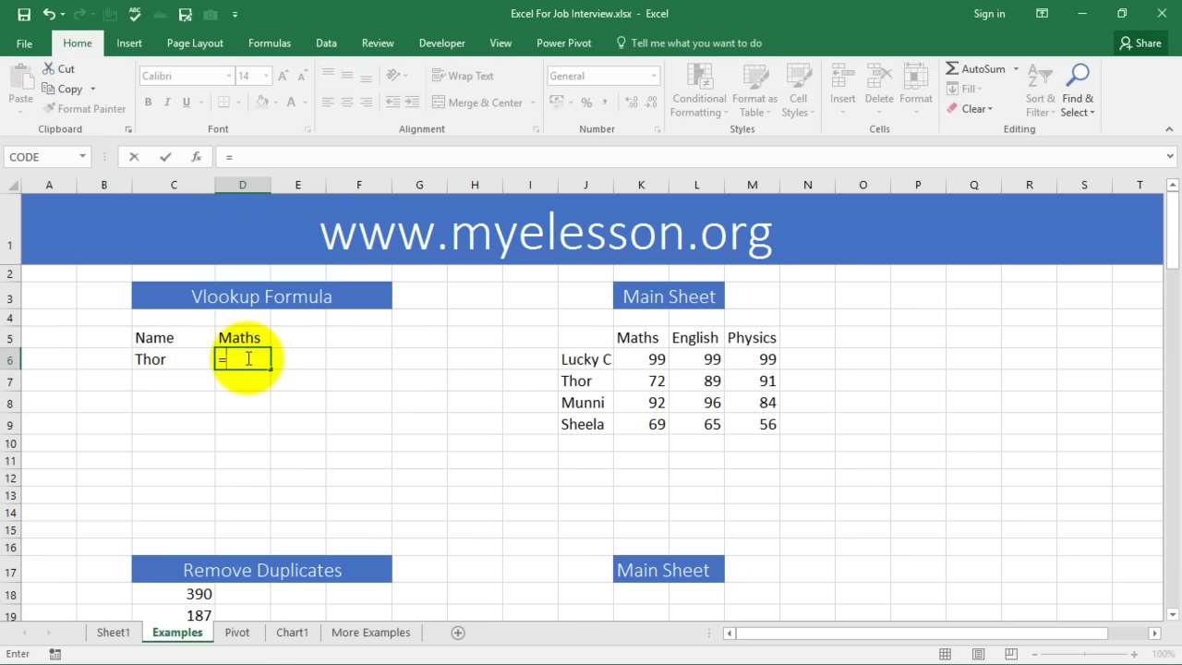
type("vloo")
key("Tab")
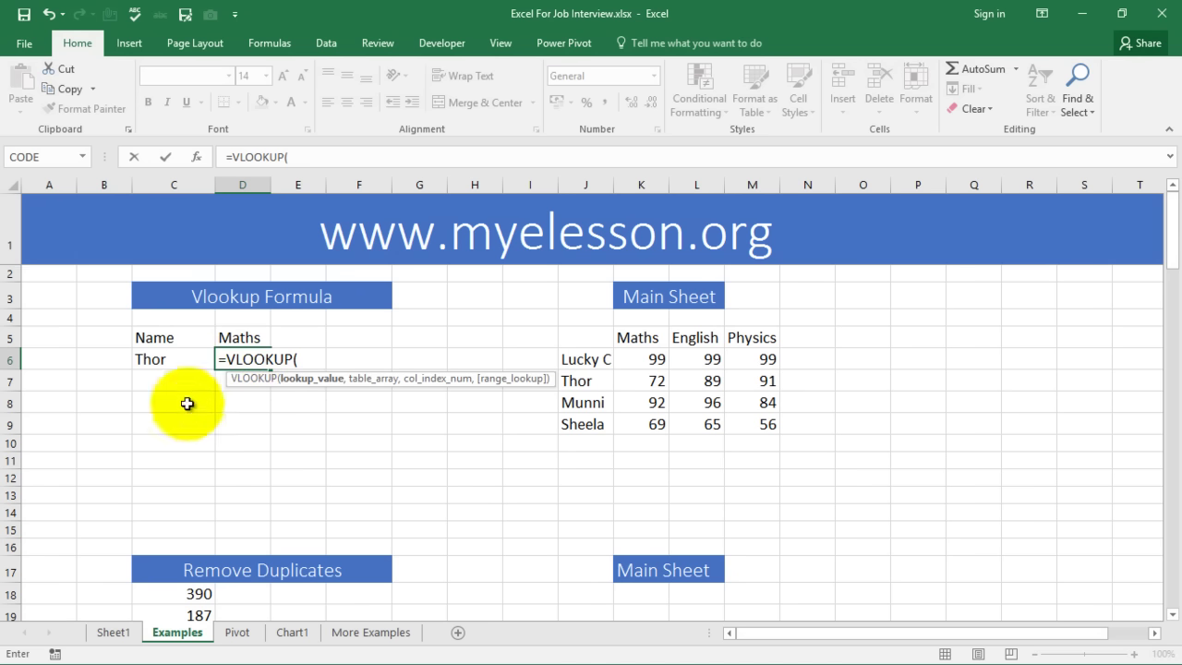
left_click(154, 360)
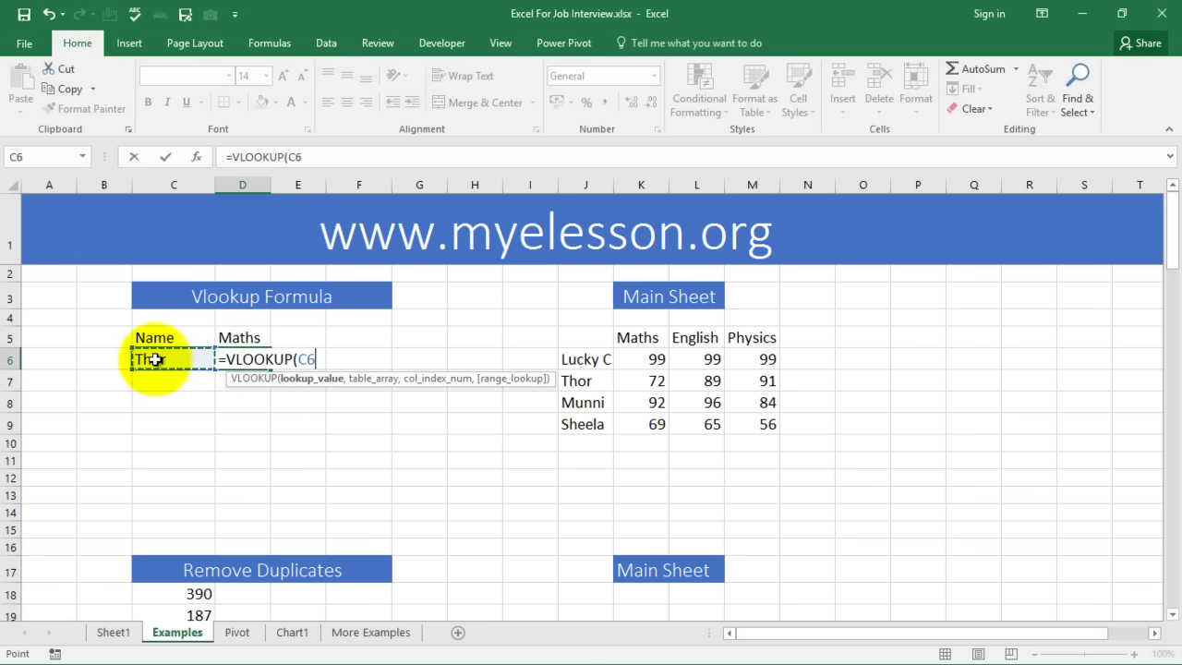
type(",")
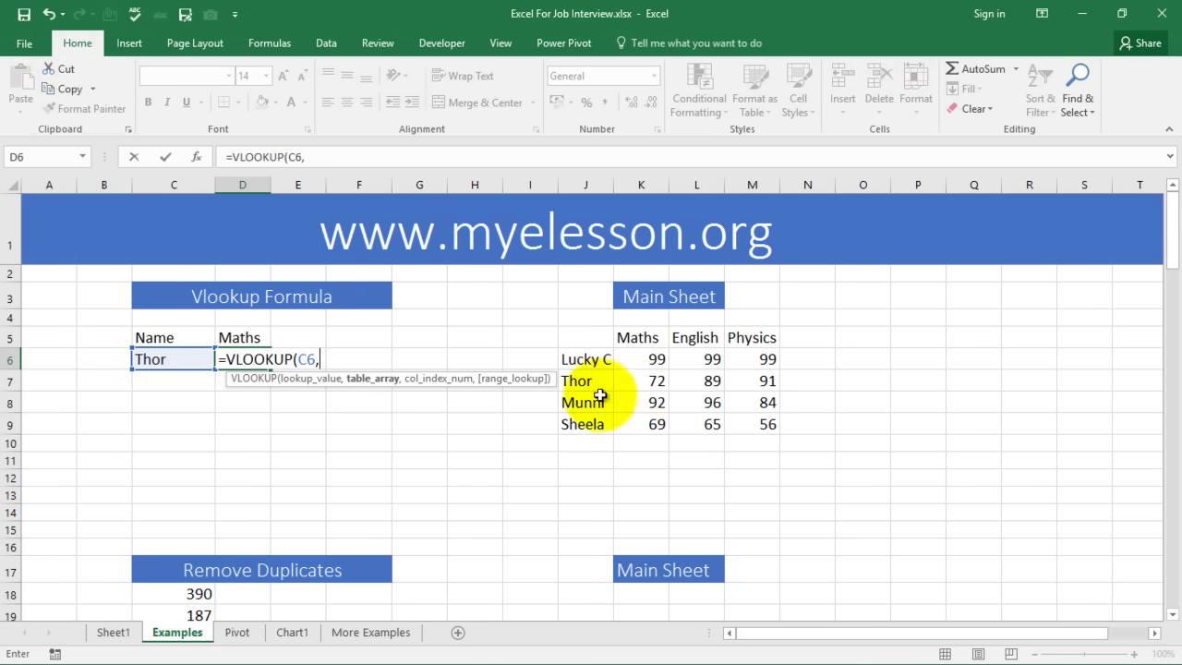
left_click_drag(562, 337, 760, 422)
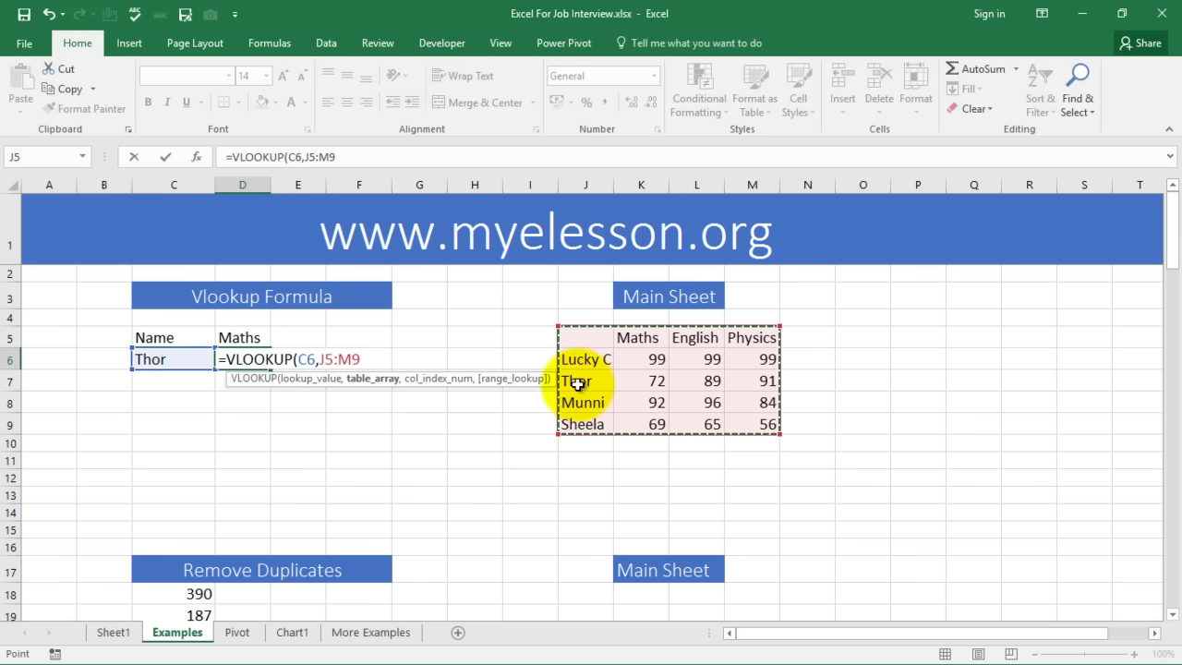
type(",2")
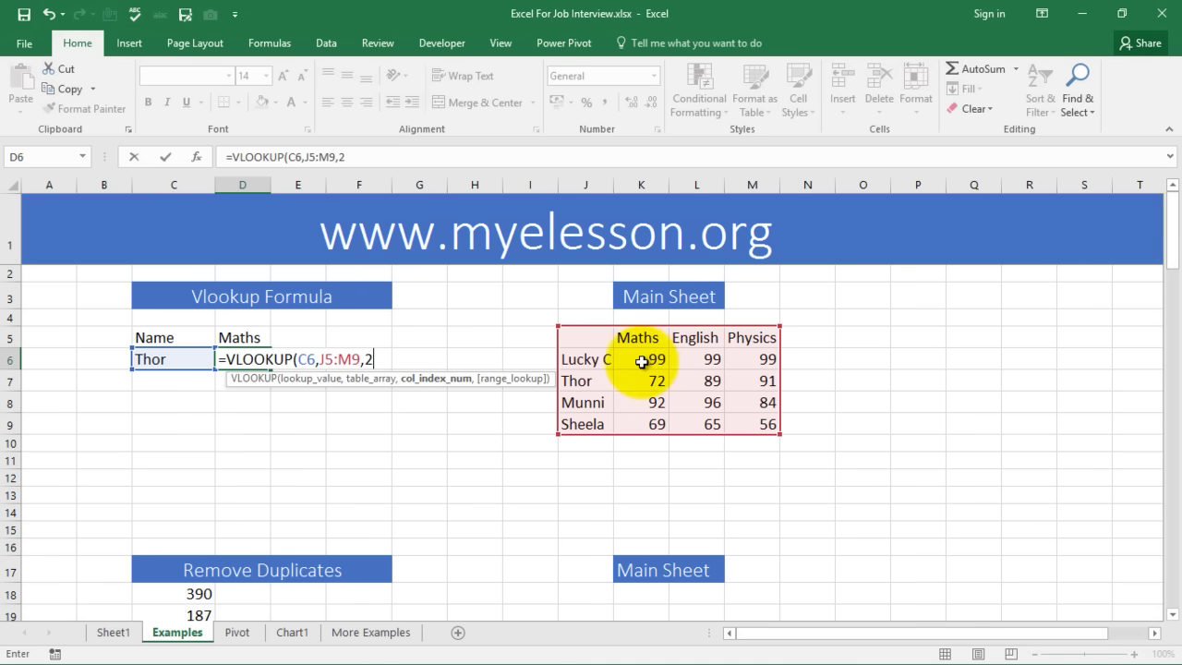
type(",")
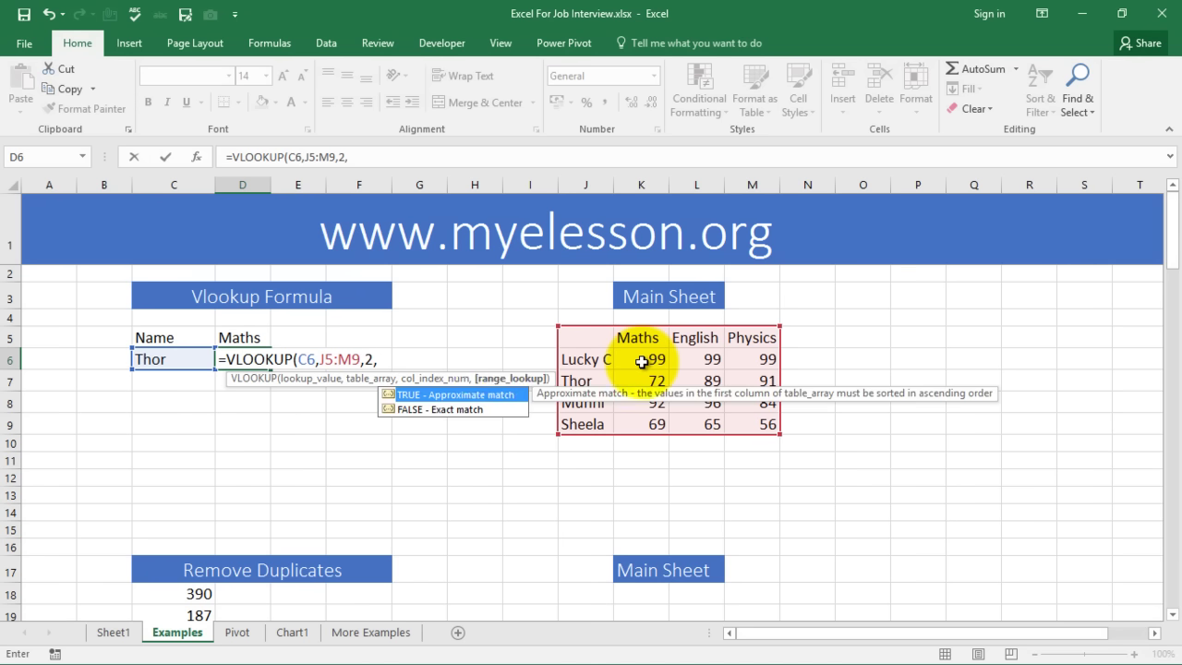
type("0")
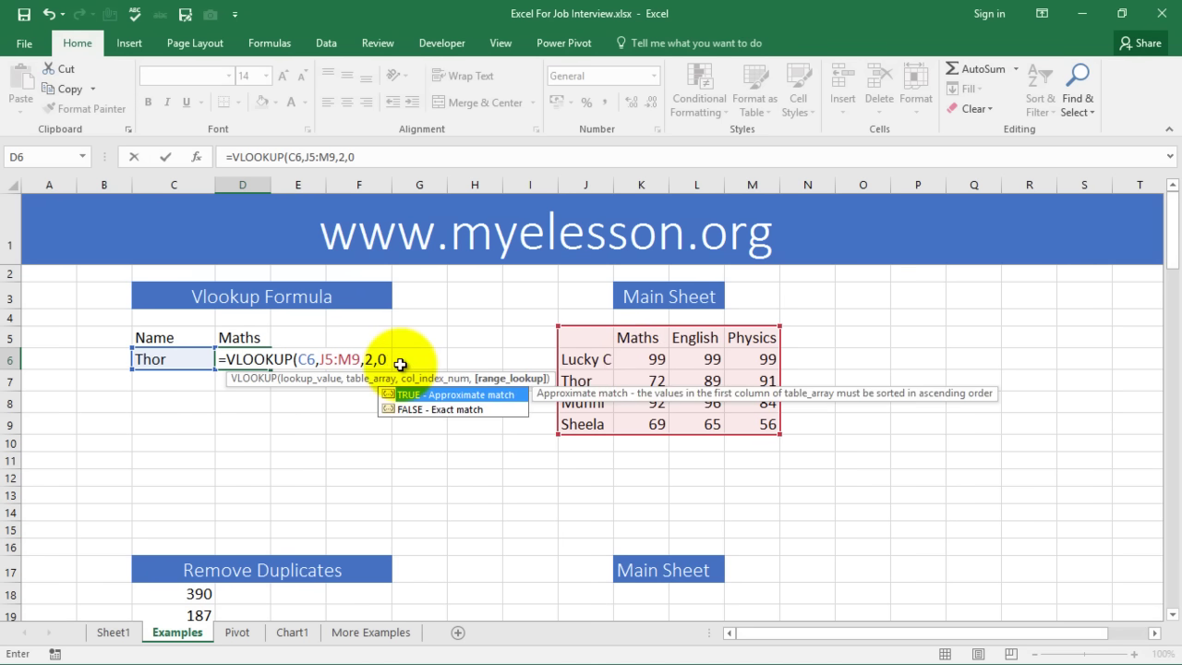
type(")")
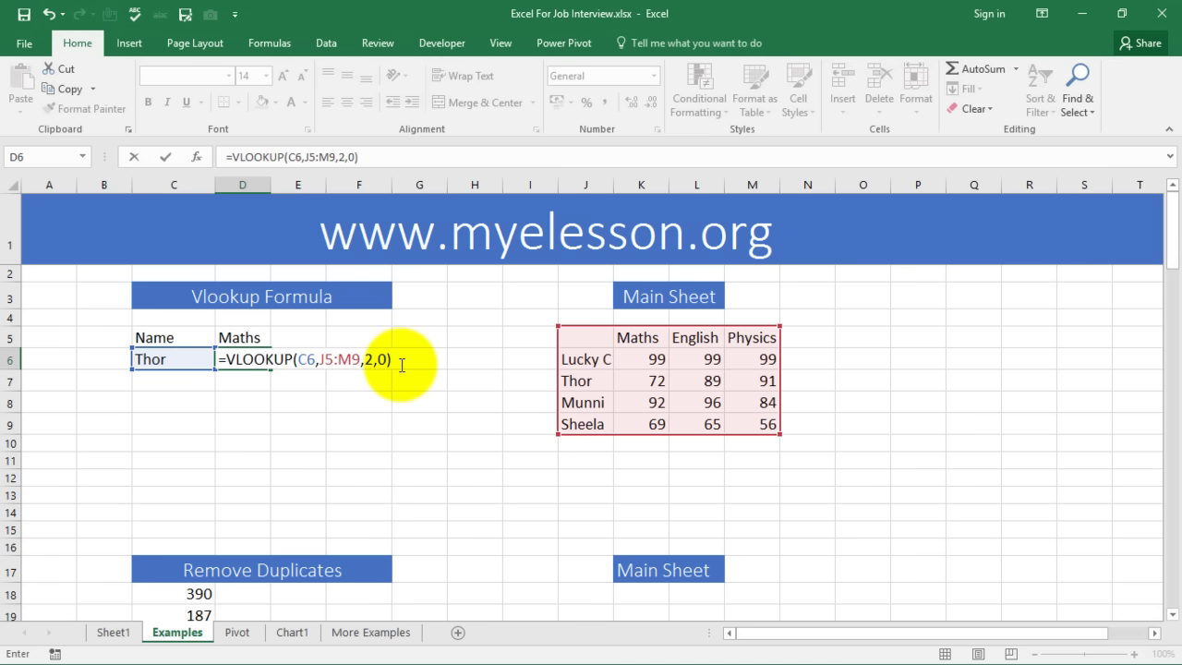
key("Return")
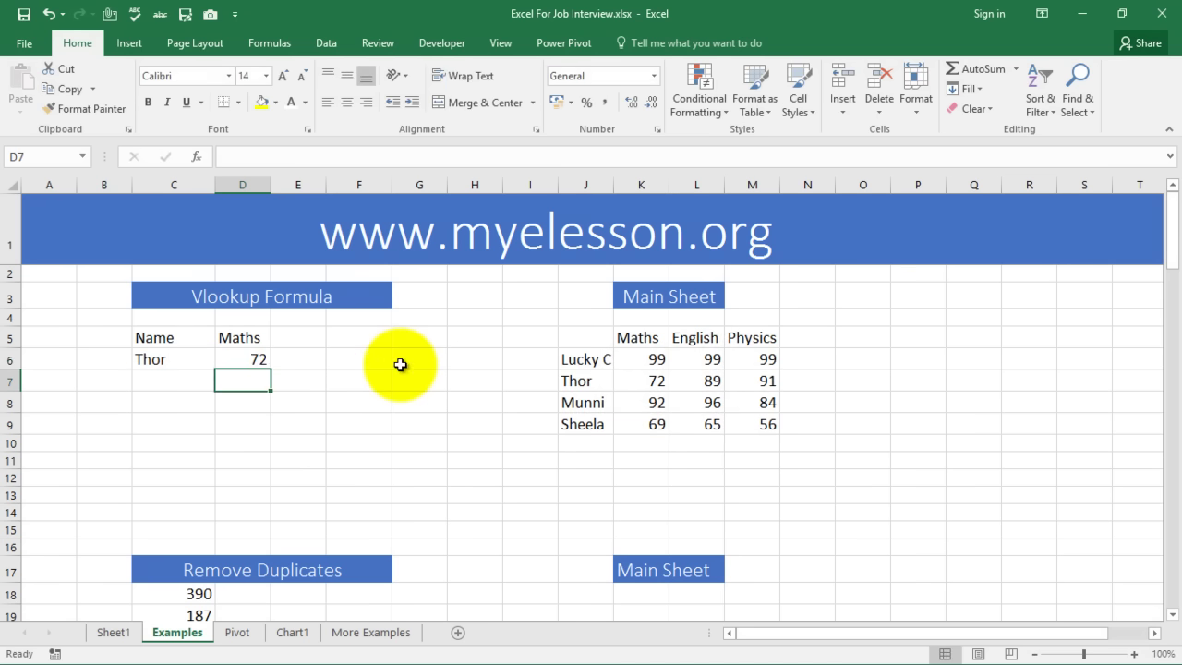
Change the name in C6 to Sheela and check the lookup returns her Maths score, 69
left_click(260, 361)
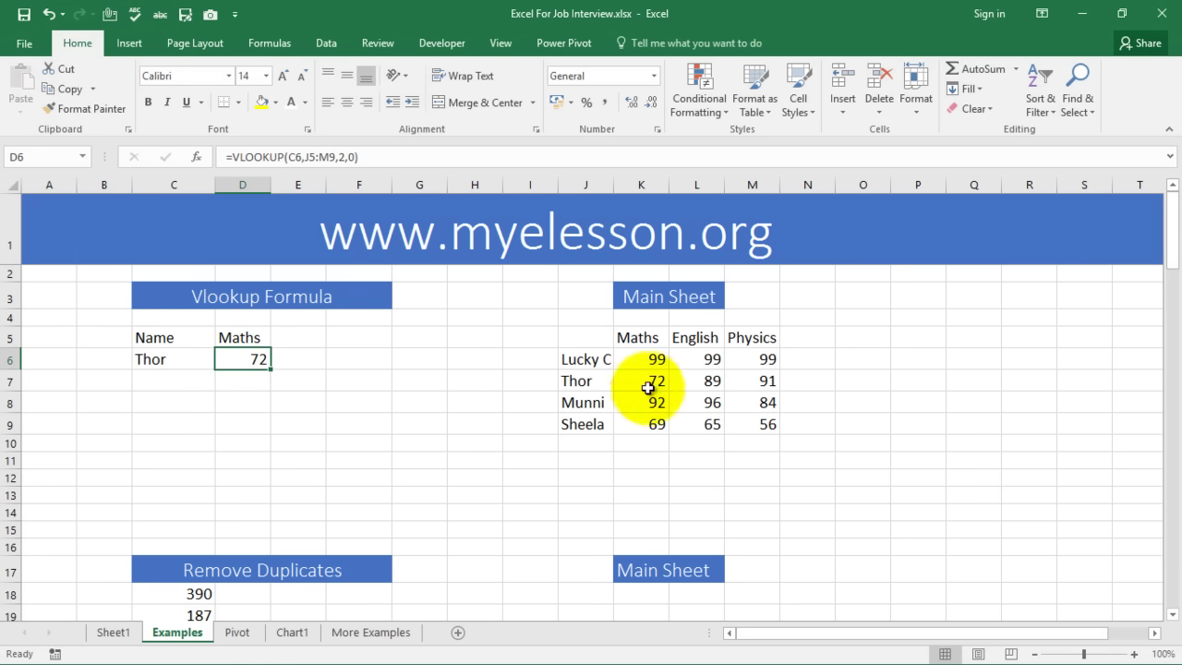
left_click(166, 362)
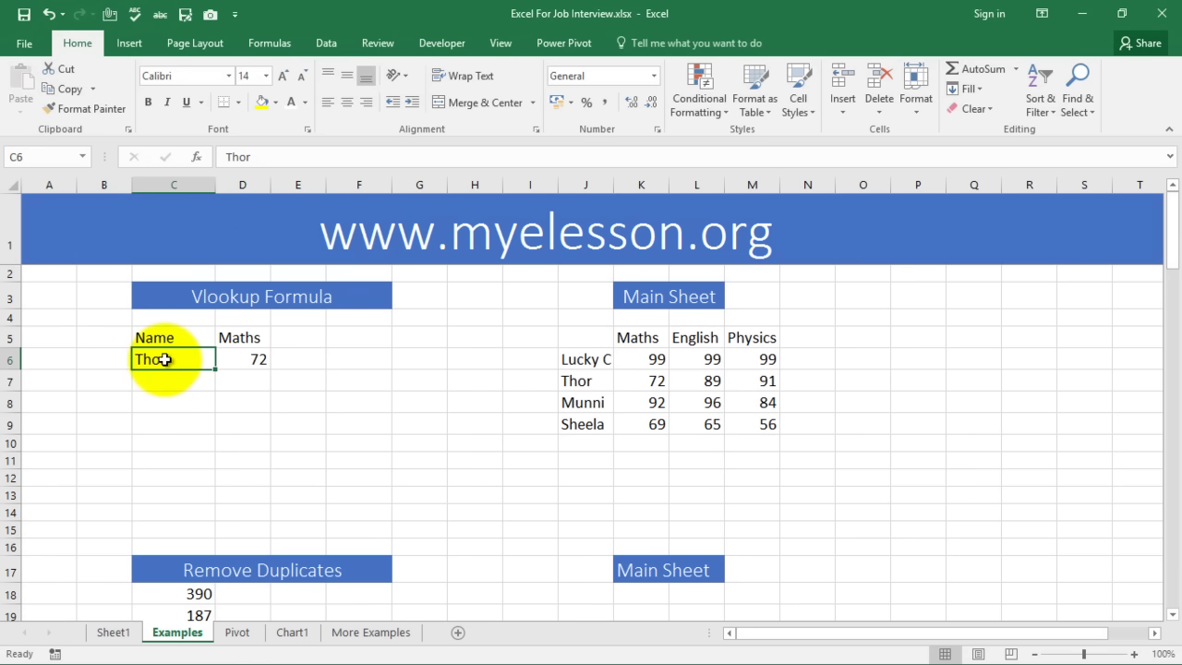
type("Sheela")
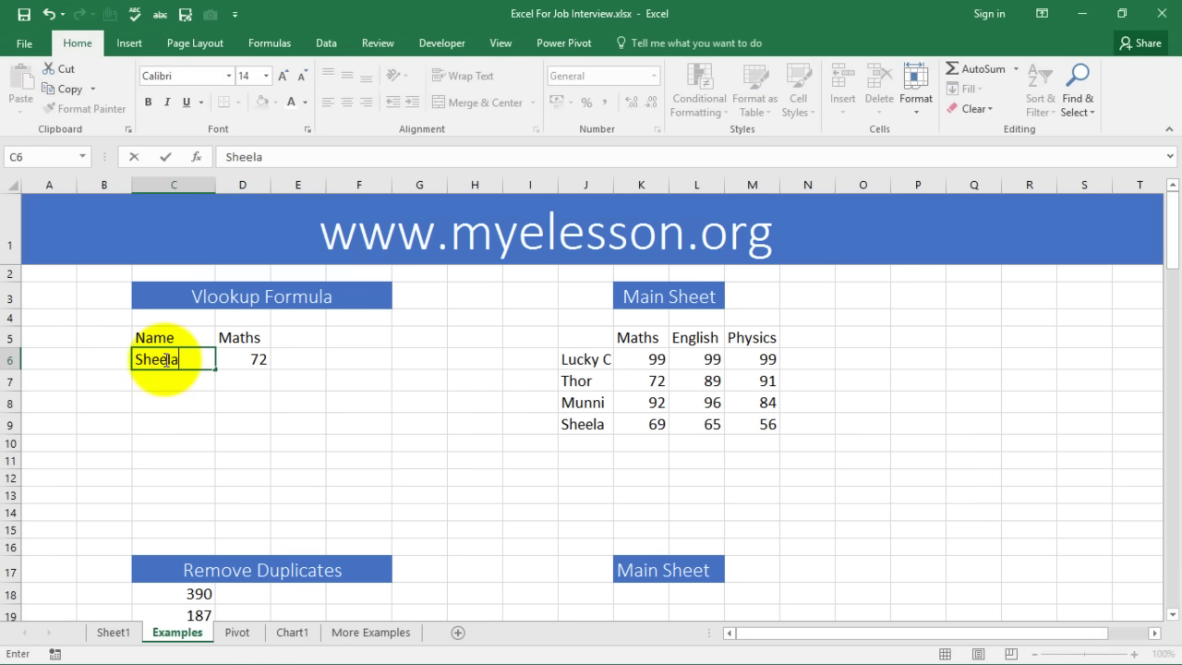
key("Return")
left_click(231, 359)
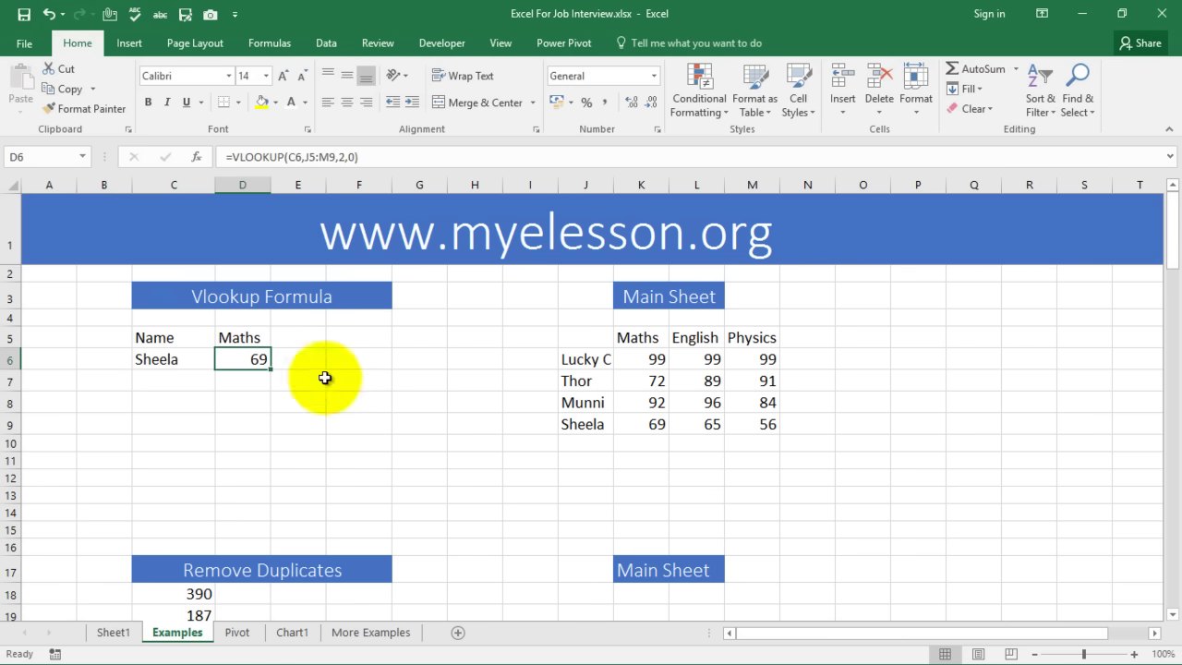
left_click(641, 420)
Put Thor back in C6 and confirm the Maths result returns to 72
left_click(171, 359)
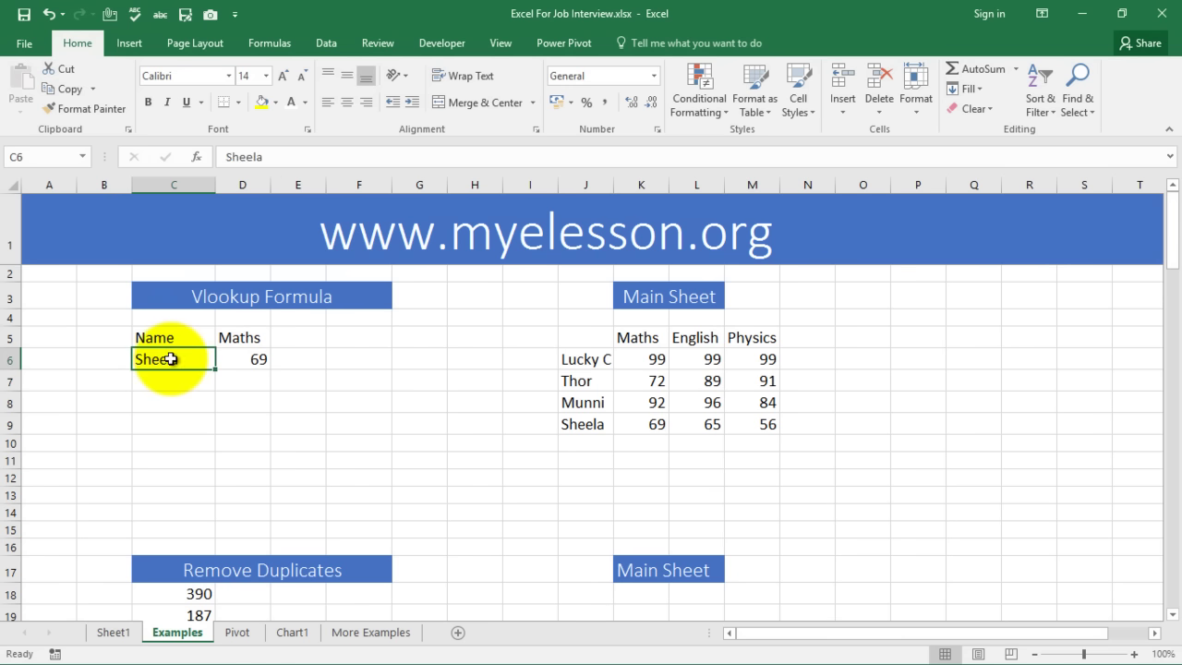
type("Thor")
key("Return")
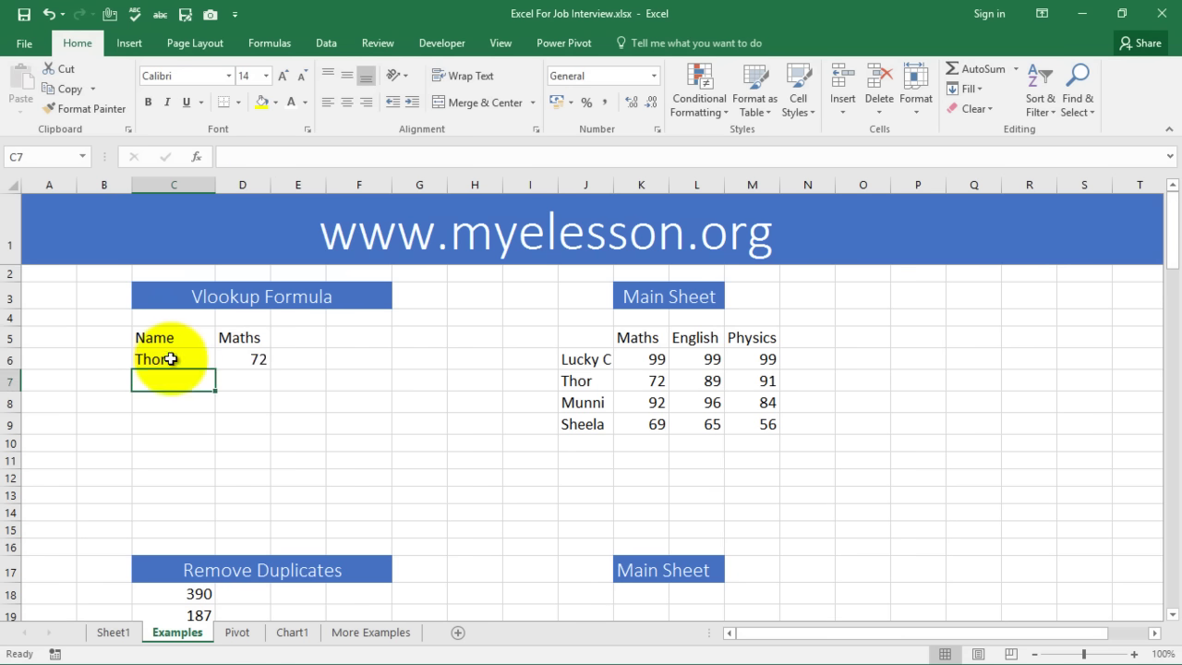
left_click(268, 360)
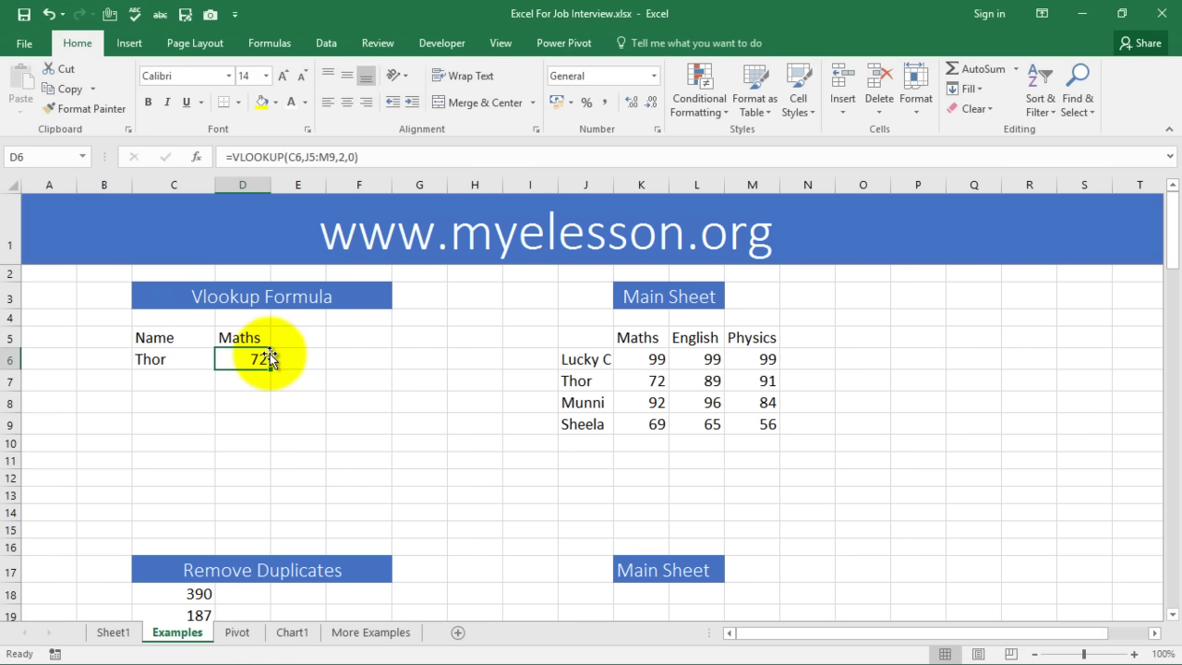
scroll(272, 359, "down", 2)
scroll(266, 365, "up", 2)
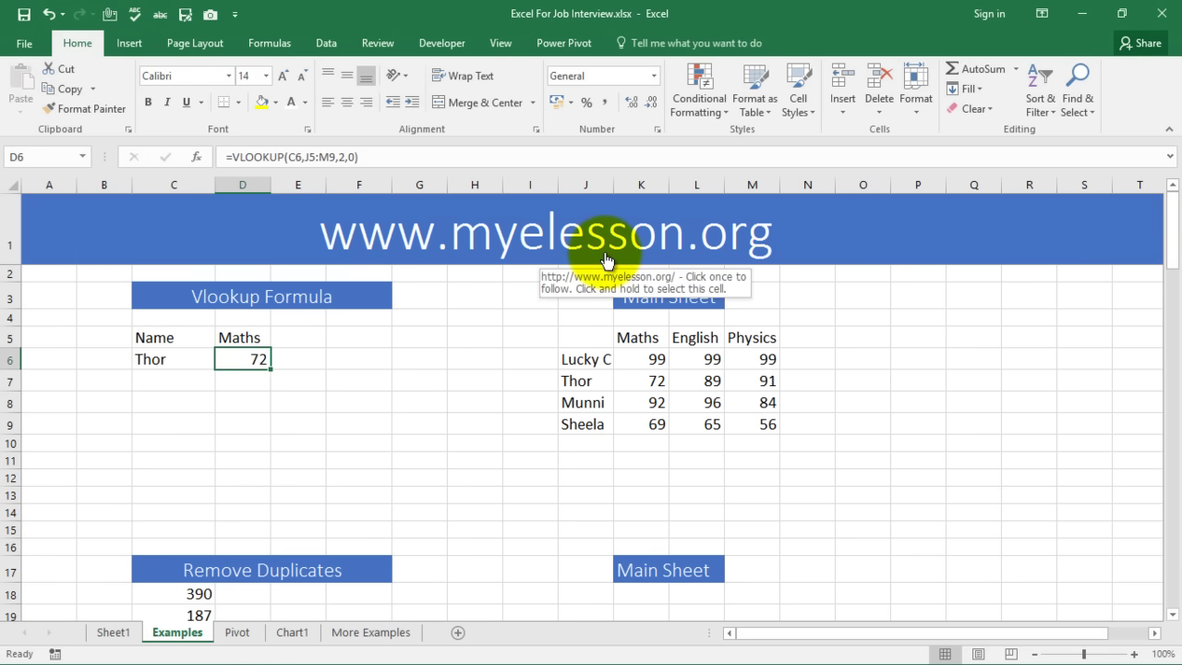
Insert a blank row 18 above the numbers and clear its blue fill using Format Painter
scroll(507, 378, "down", 4)
left_click(295, 338)
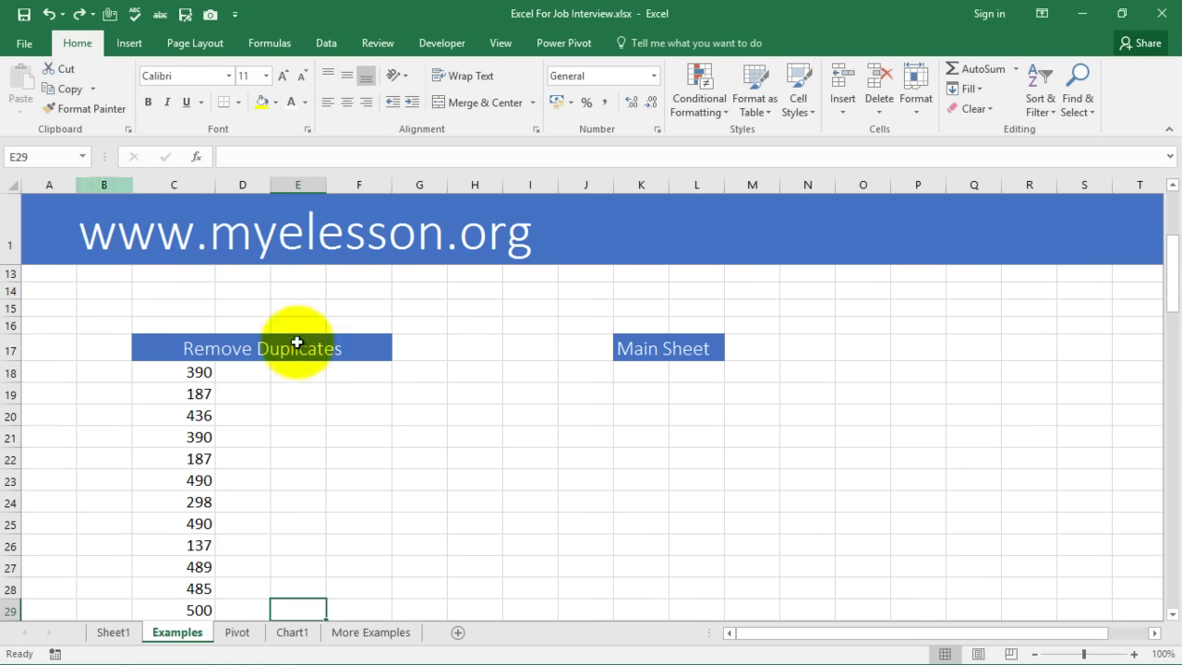
scroll(484, 398, "down", 1)
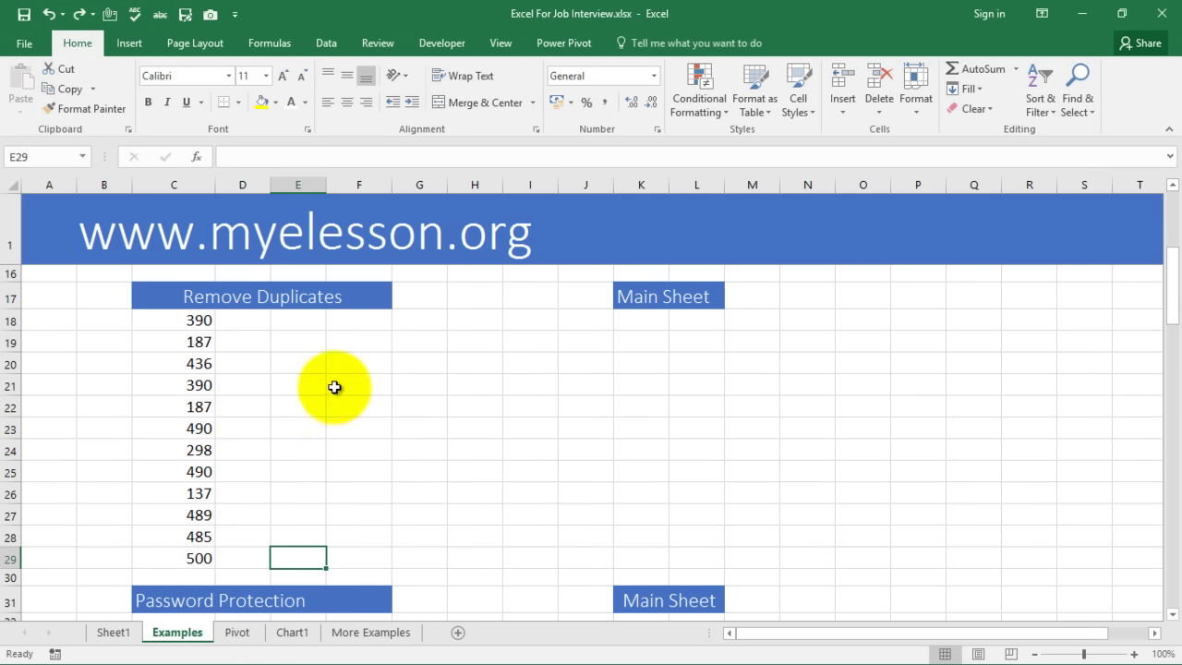
left_click(201, 322)
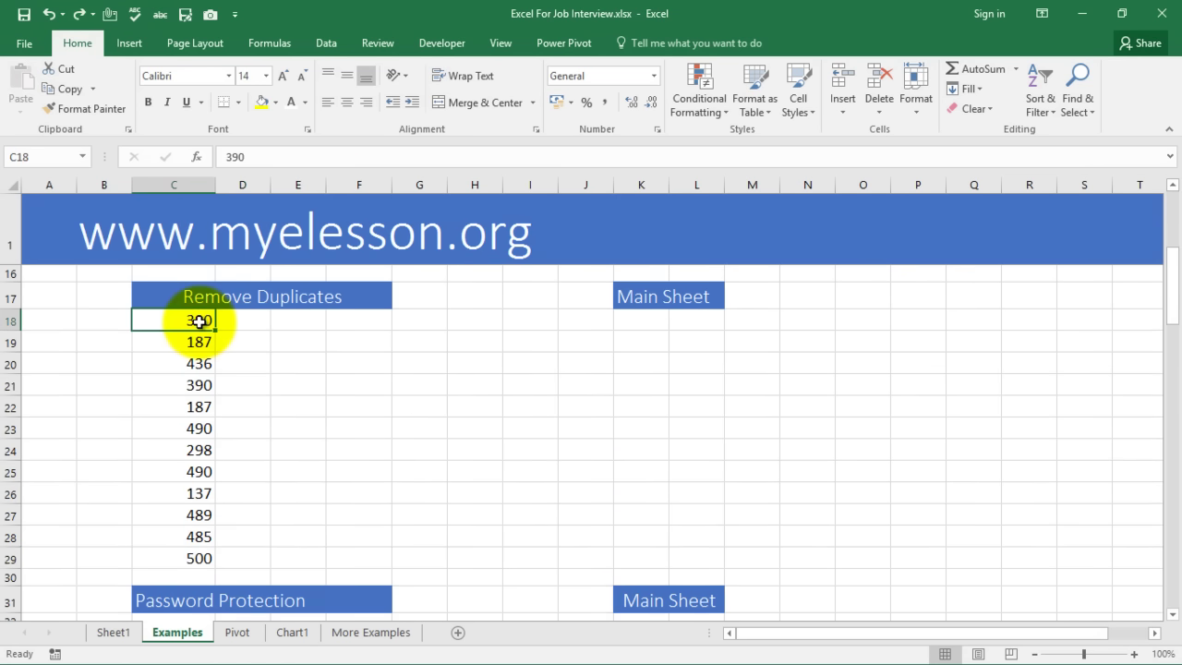
key("shift+space")
key("ctrl+shift+plus")
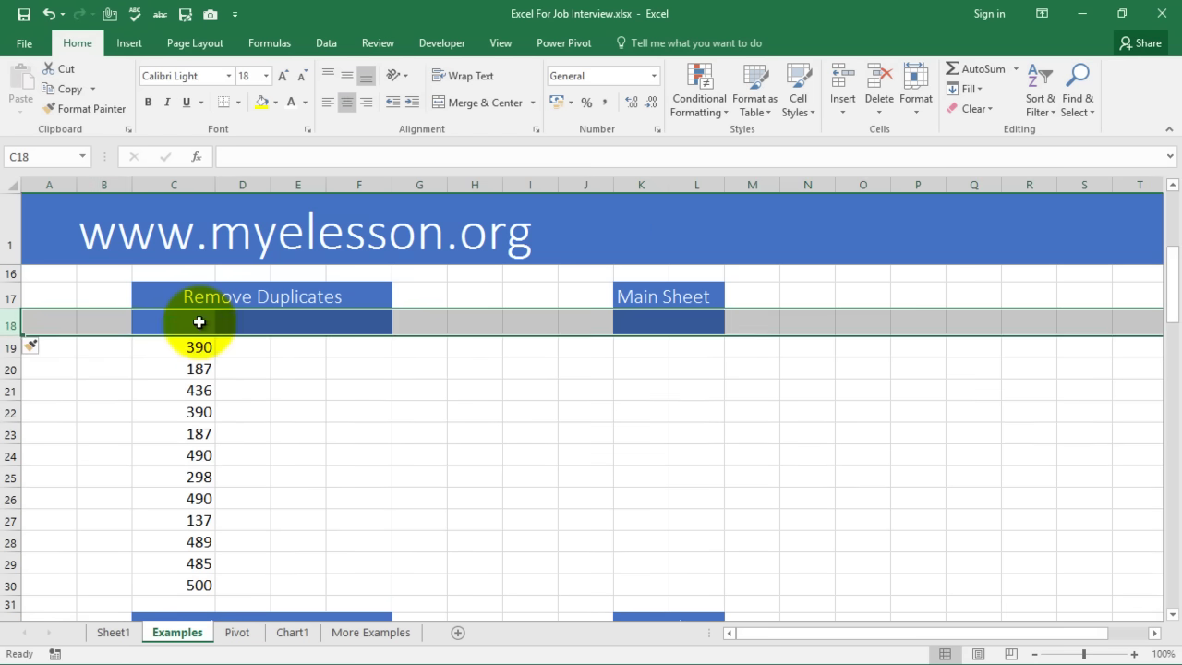
left_click(345, 430)
left_click(113, 324)
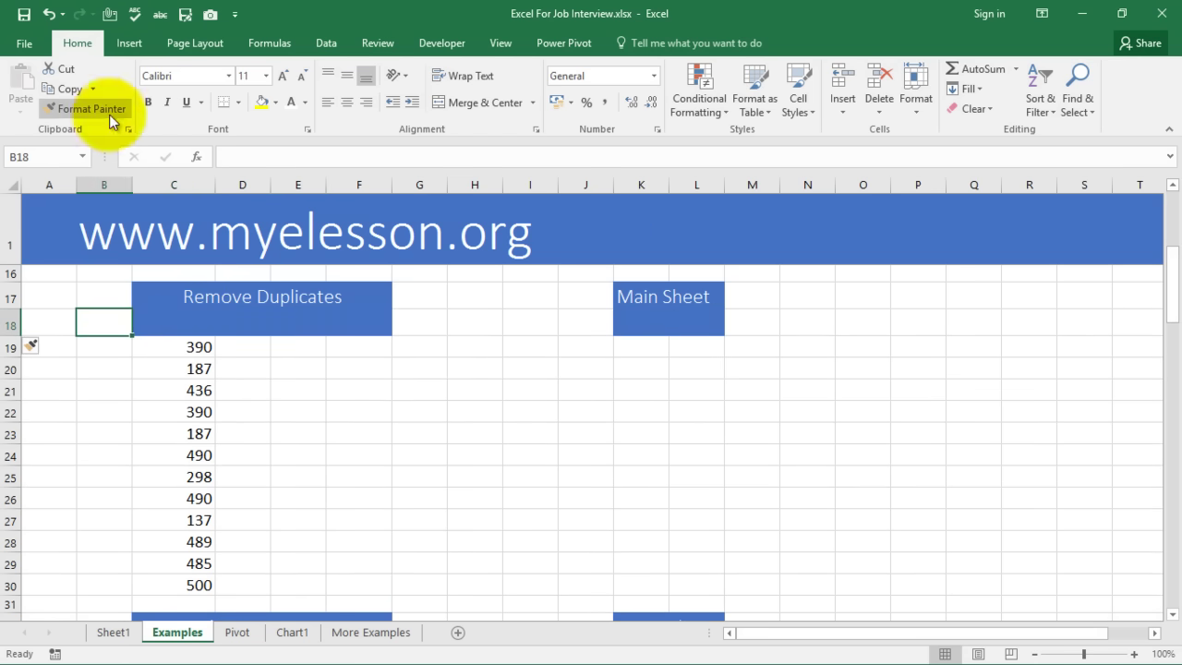
left_click(108, 114)
left_click_drag(109, 322, 347, 328)
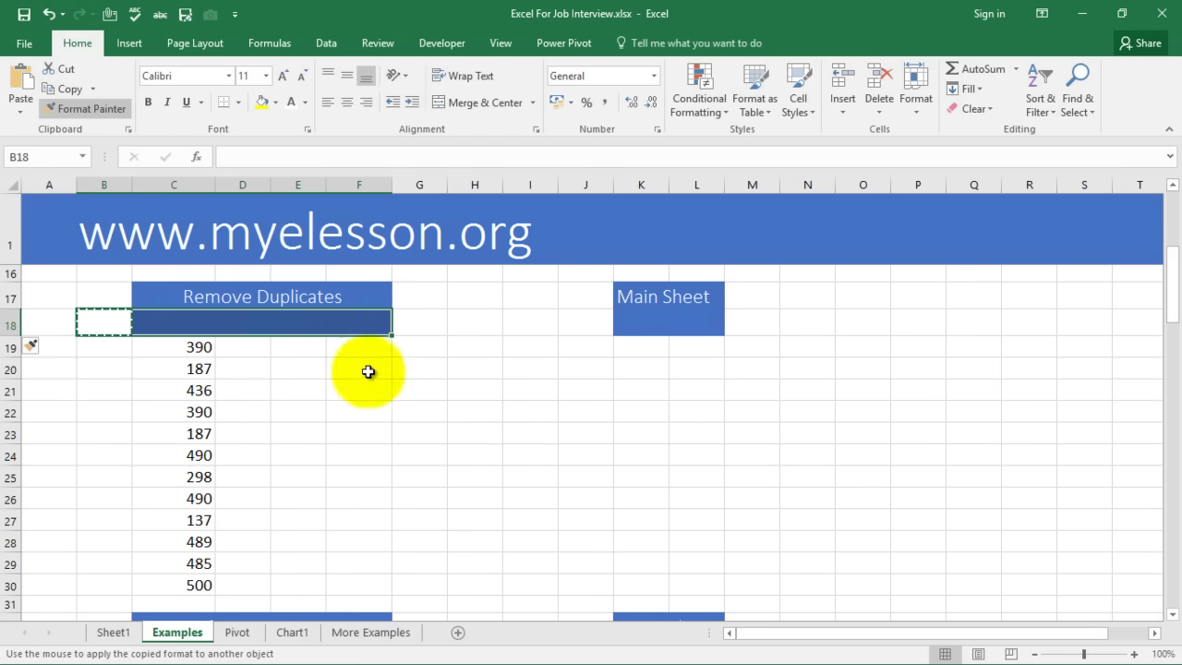
left_click(418, 432)
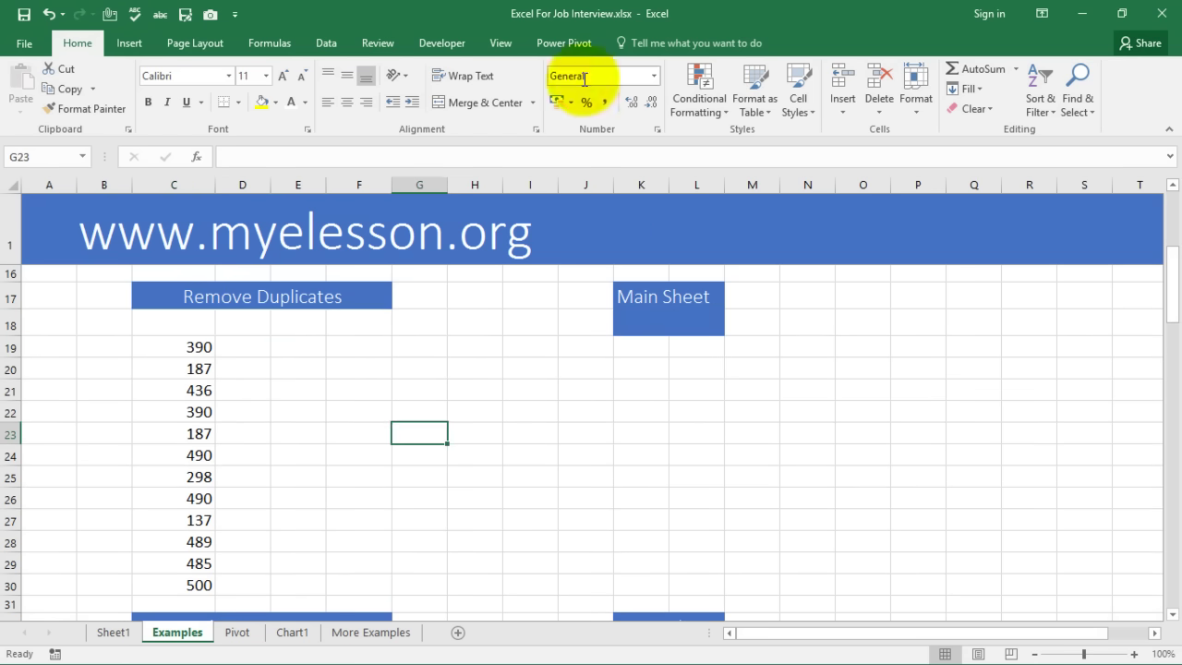
Try Remove Duplicates, dismiss the selection error, and select the twelve numbers C19:C30
left_click(325, 44)
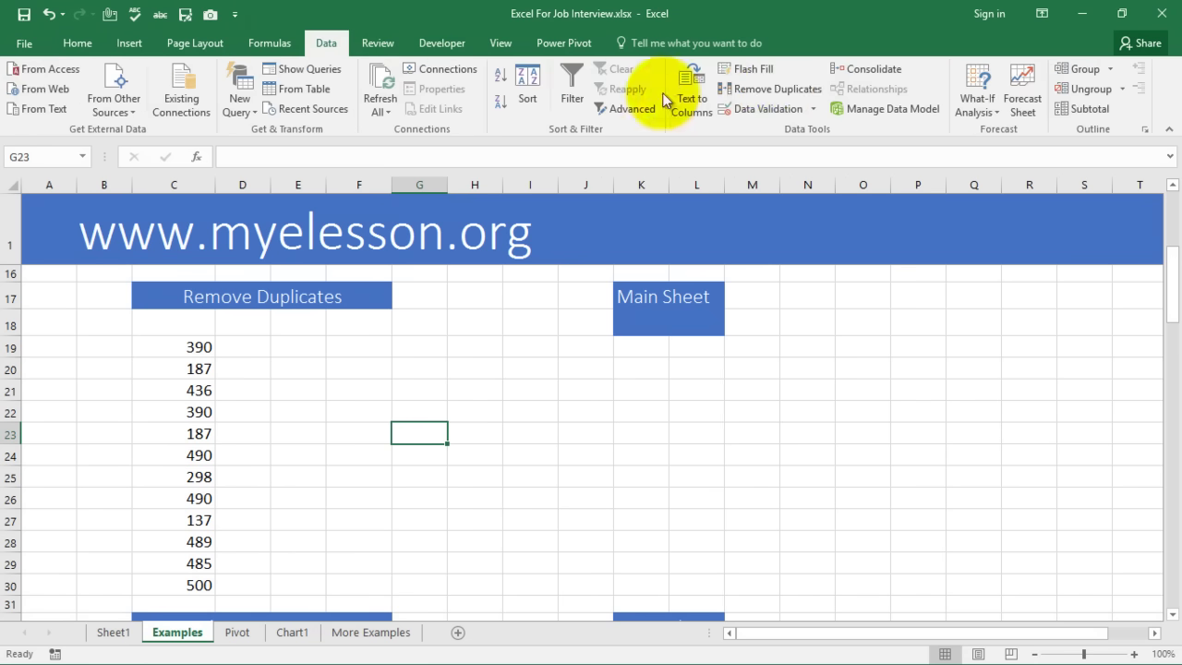
left_click(761, 89)
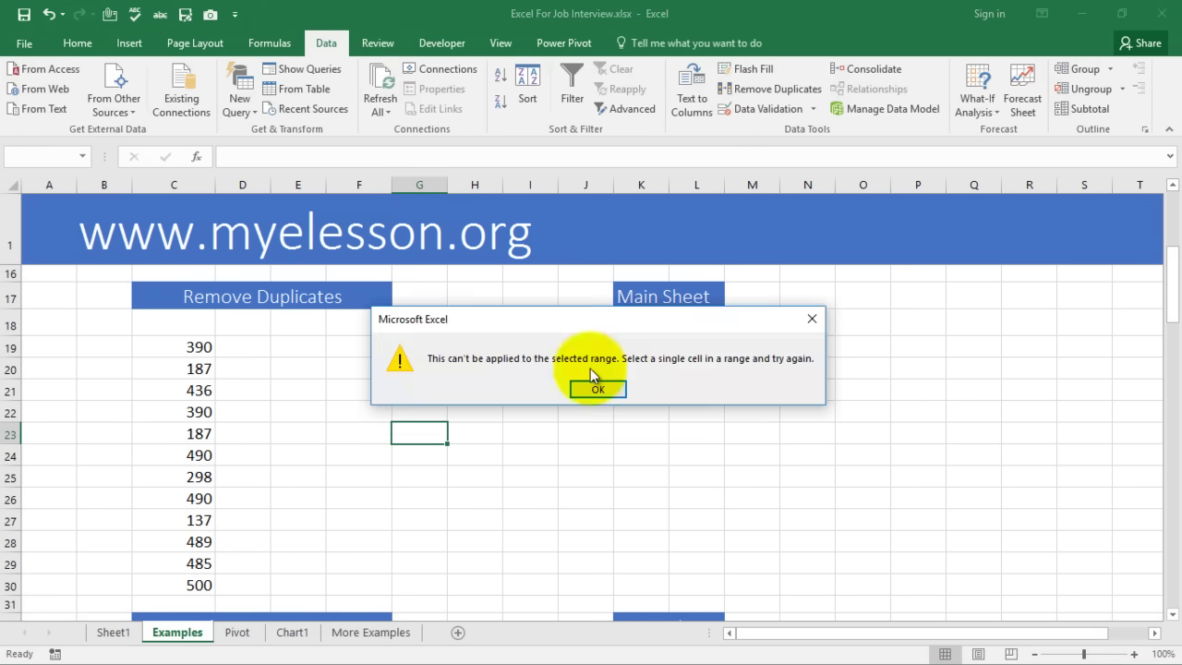
left_click(596, 392)
left_click_drag(185, 343, 172, 575)
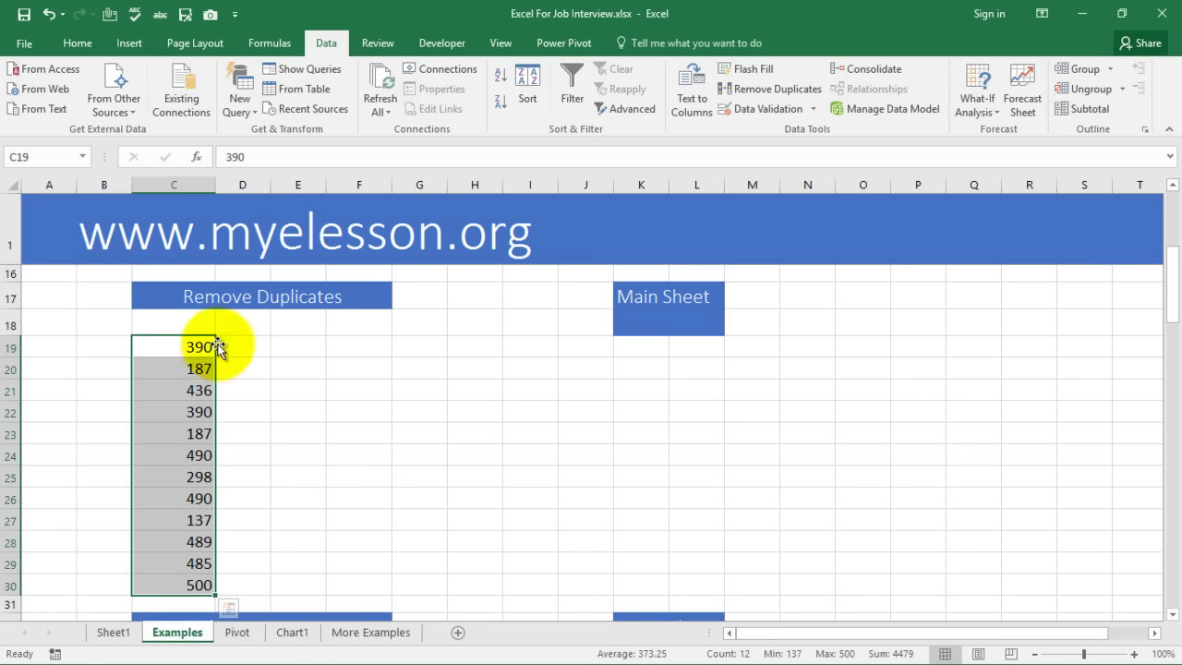
Remove duplicates from C19:C30 on Column C, leaving nine unique values
left_click(757, 90)
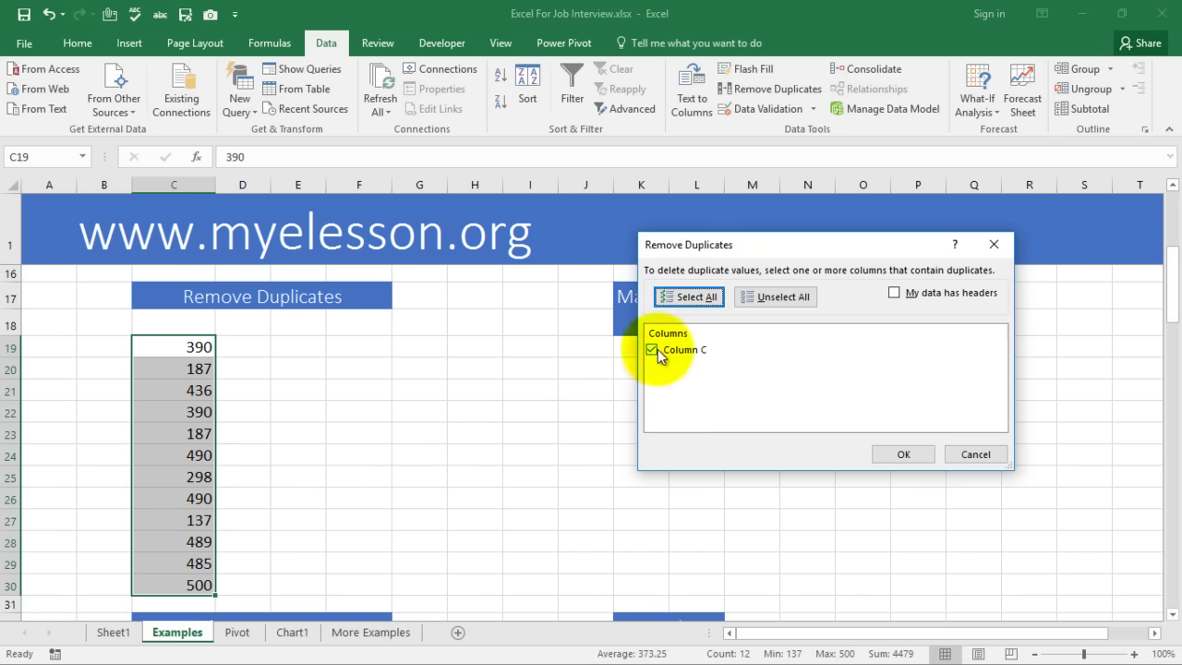
left_click(895, 453)
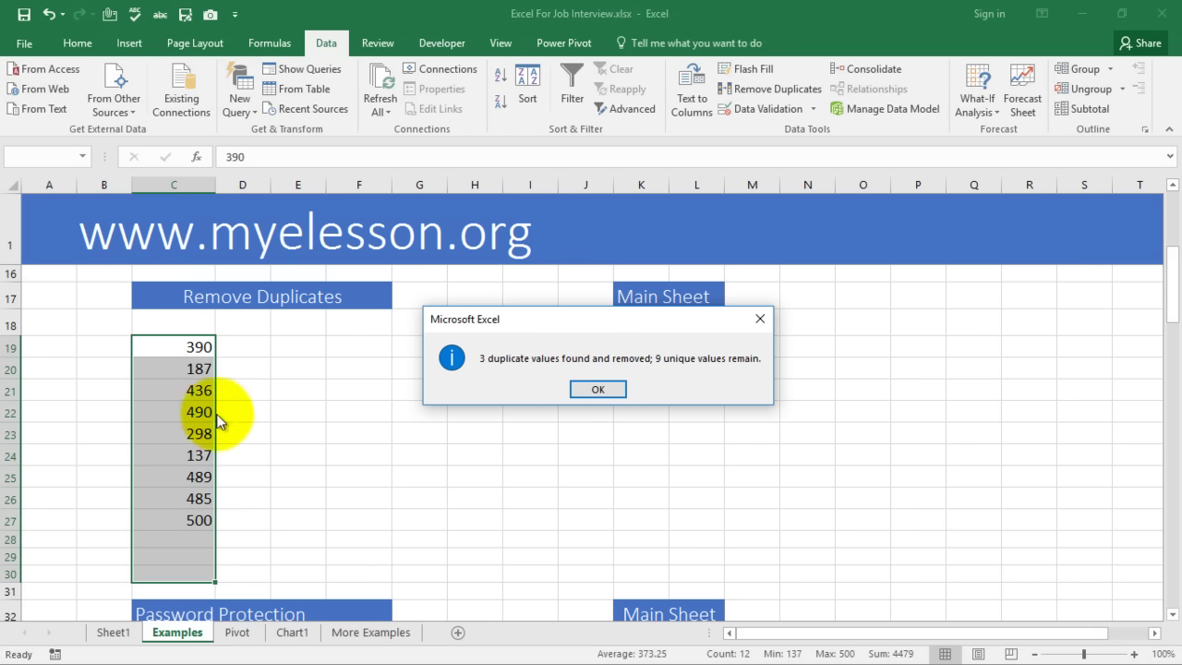
left_click(598, 391)
left_click(448, 422)
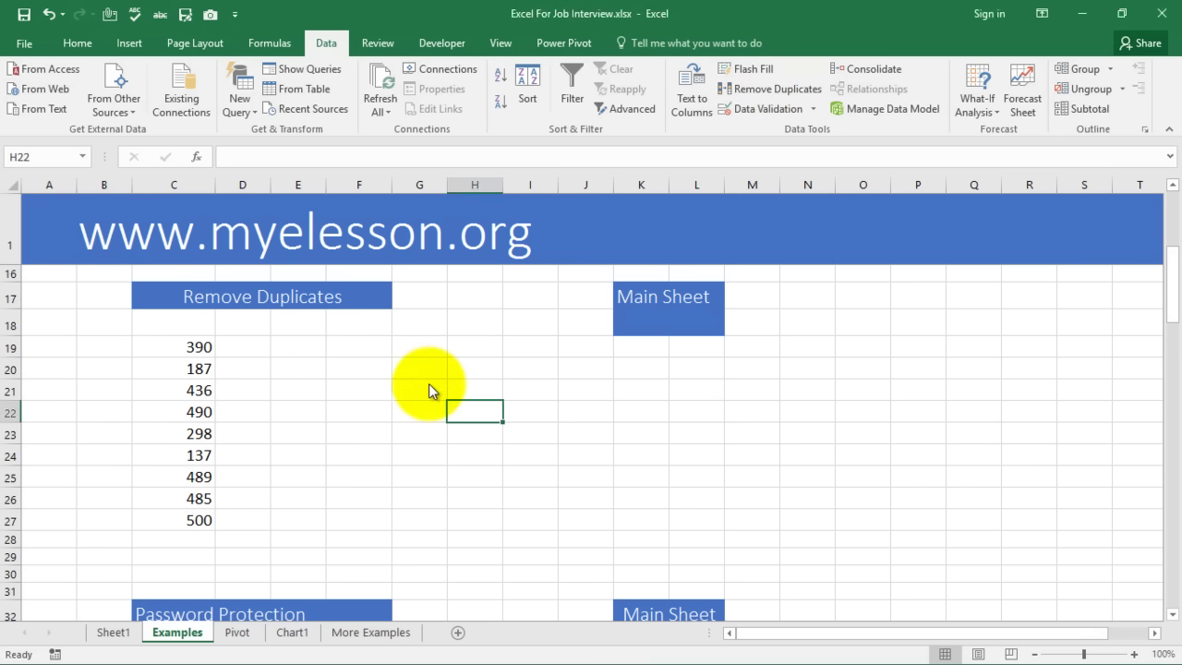
scroll(429, 384, "down", 3)
scroll(429, 384, "down", 1)
left_click(166, 349)
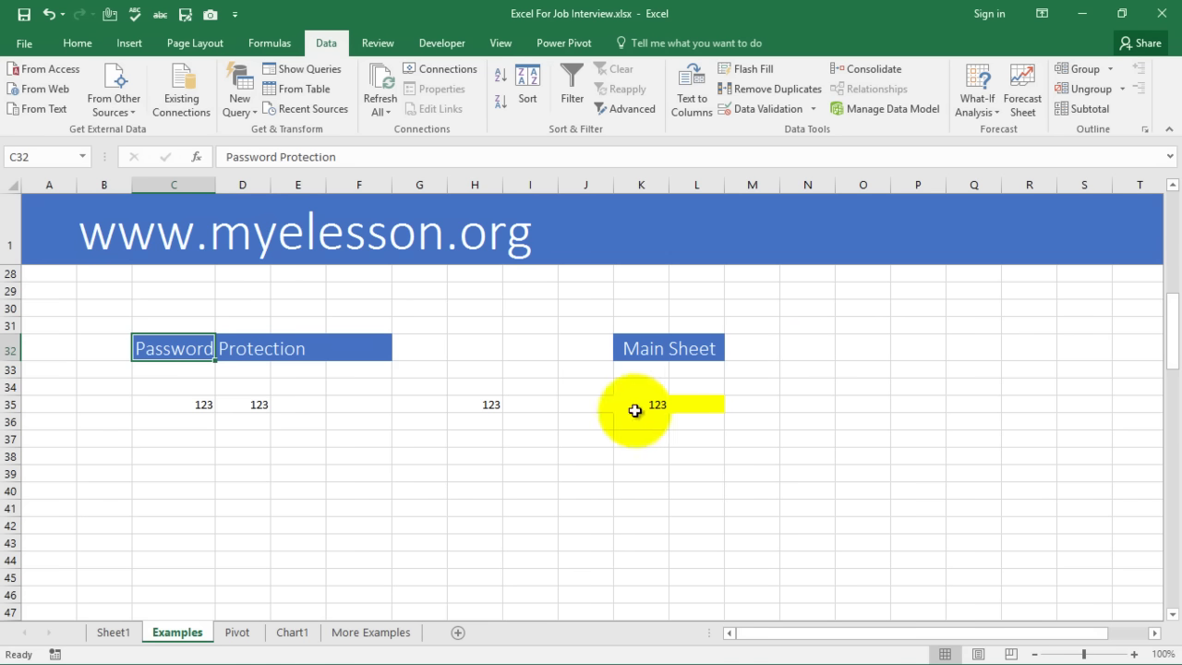
left_click(633, 406)
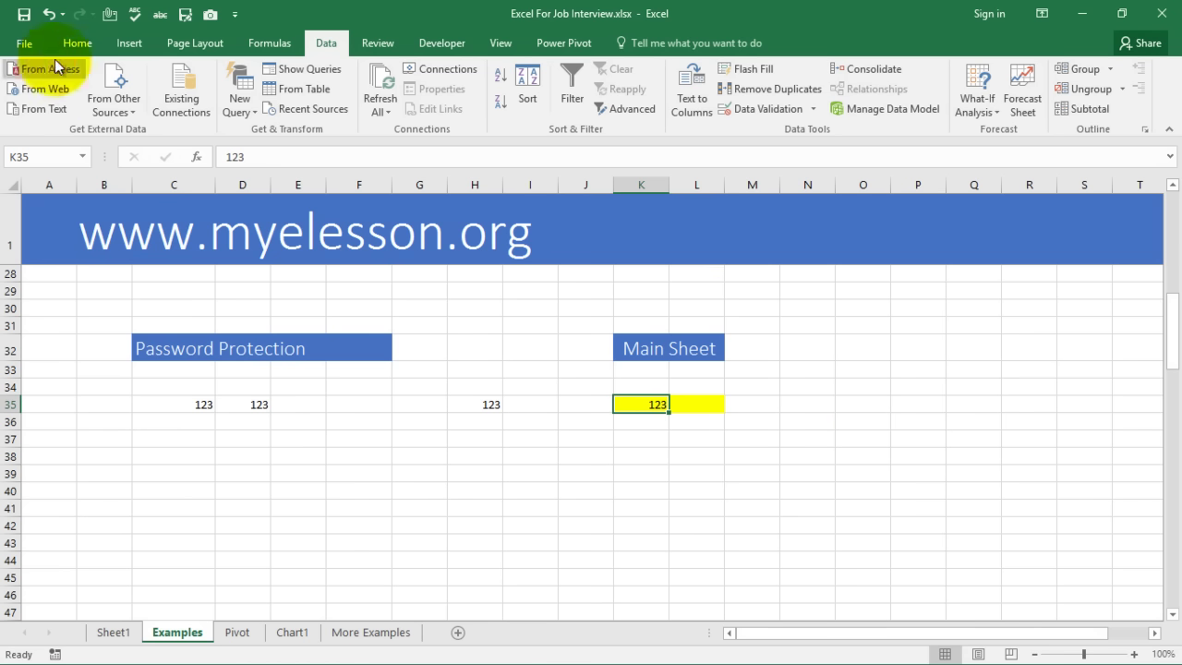
Encrypt the workbook with a password via Protect Workbook, entering it twice
left_click(23, 43)
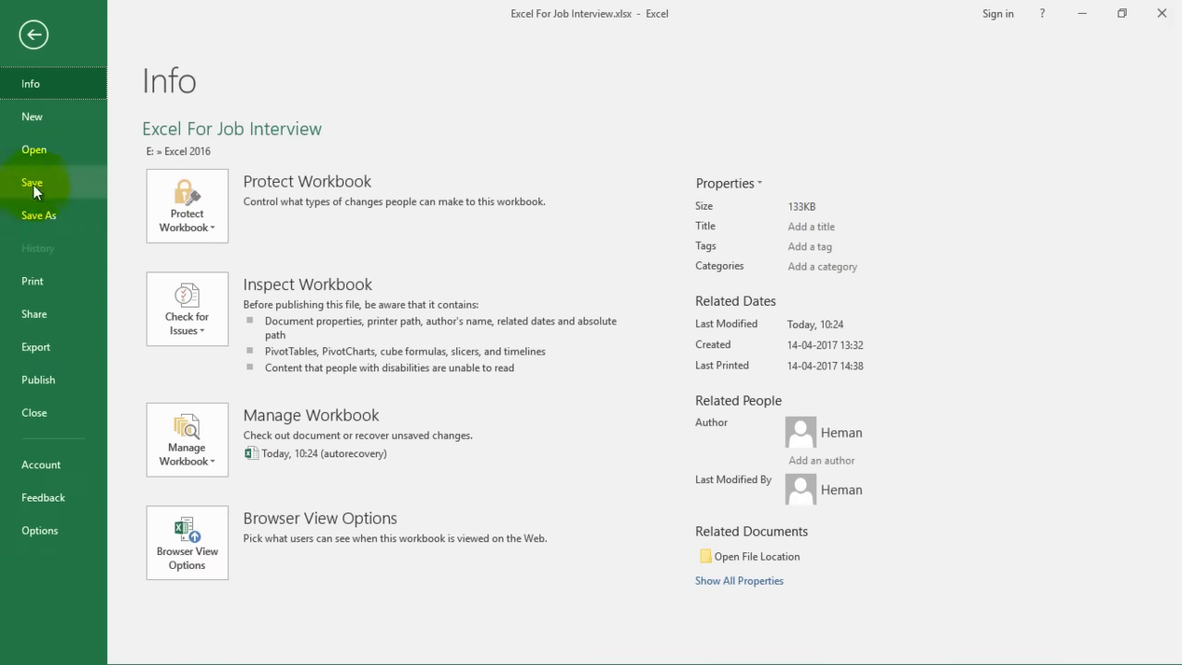
left_click(200, 214)
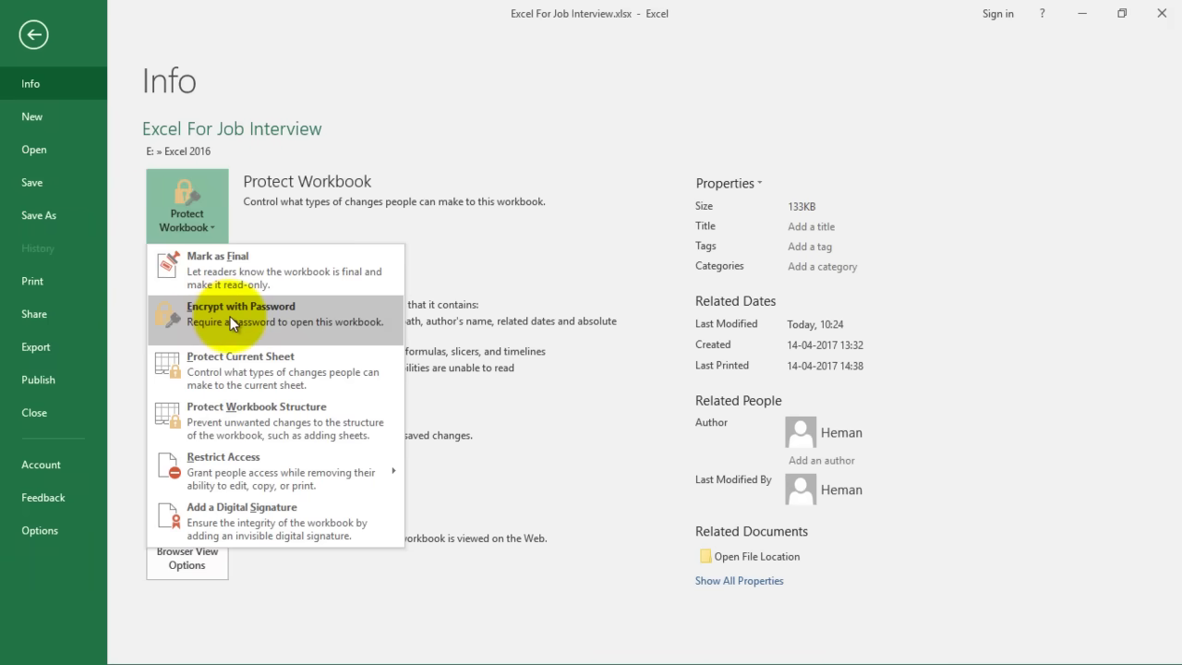
left_click(230, 316)
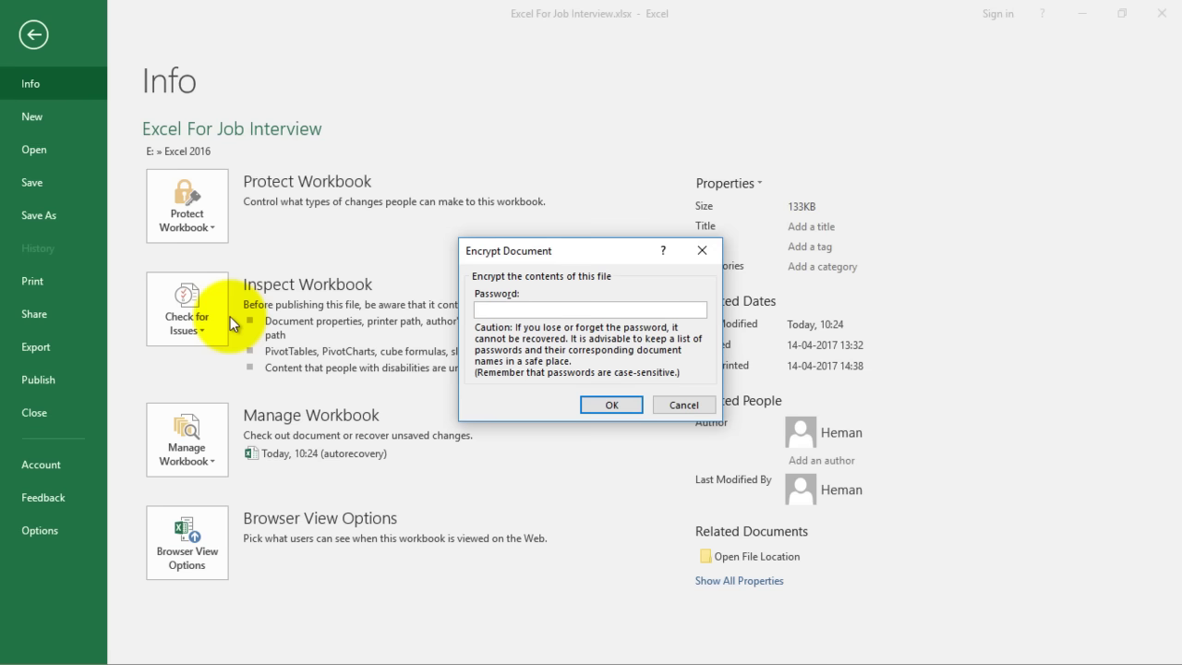
type("123")
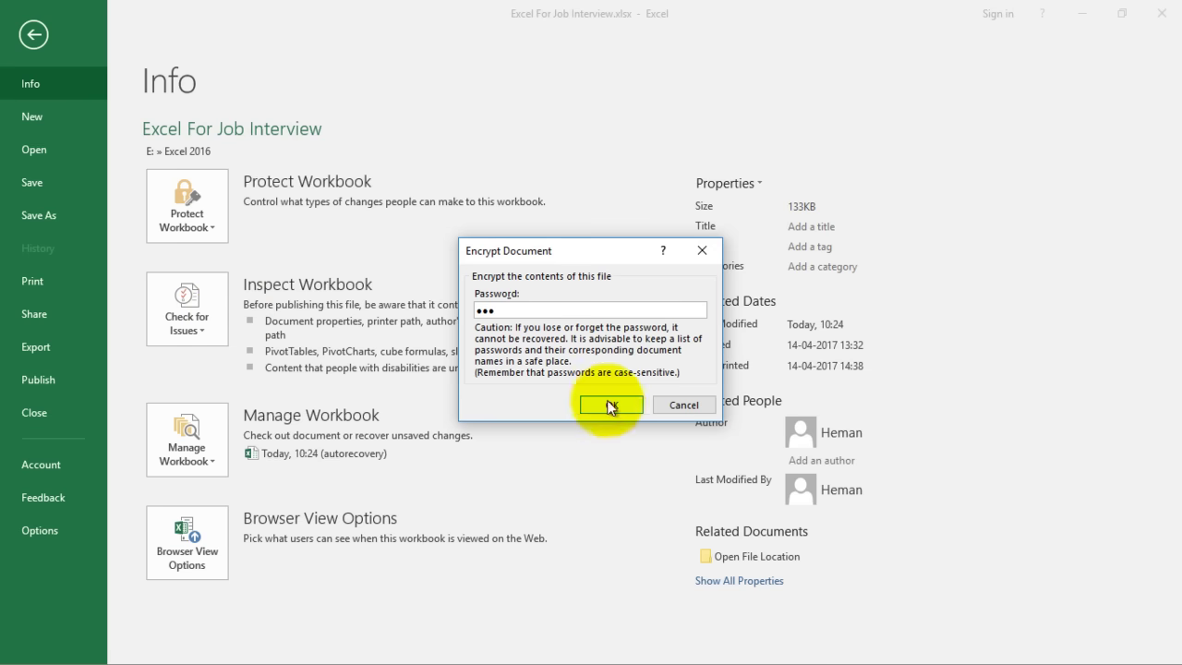
left_click(619, 406)
type("123")
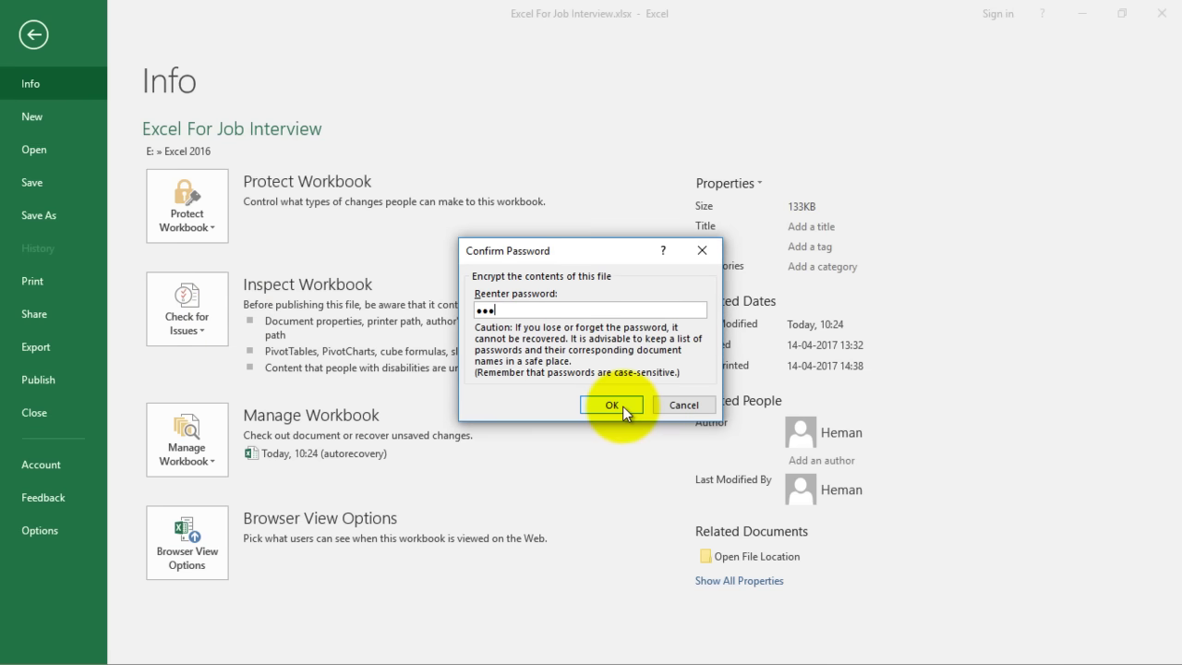
left_click(614, 403)
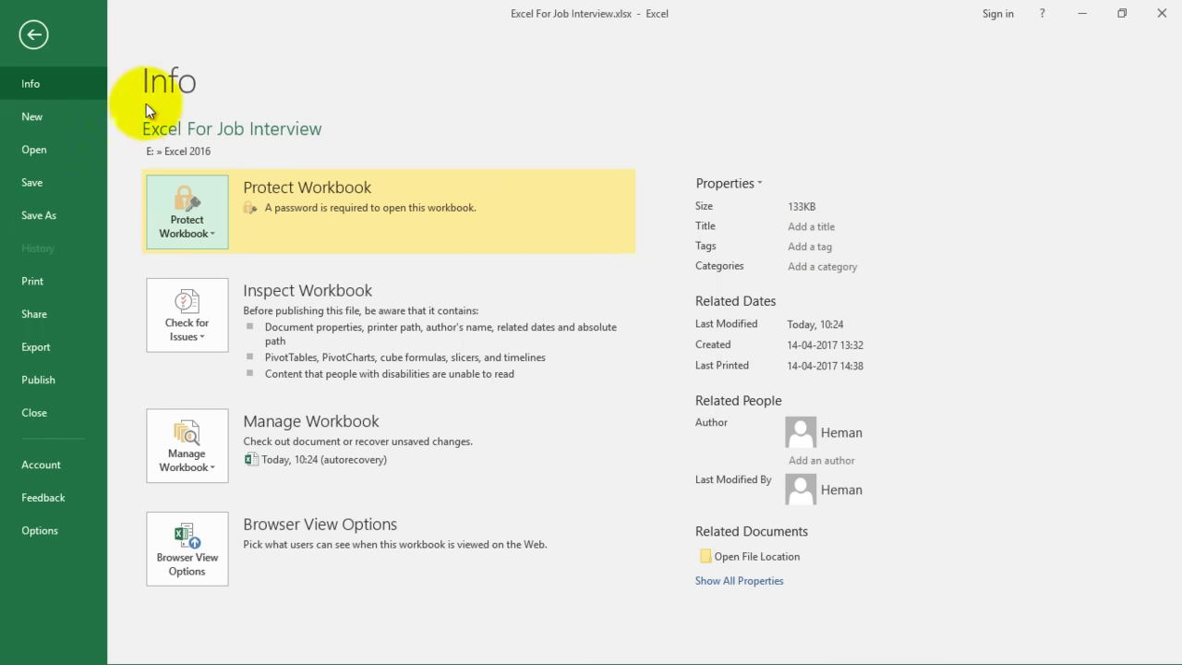
left_click(37, 35)
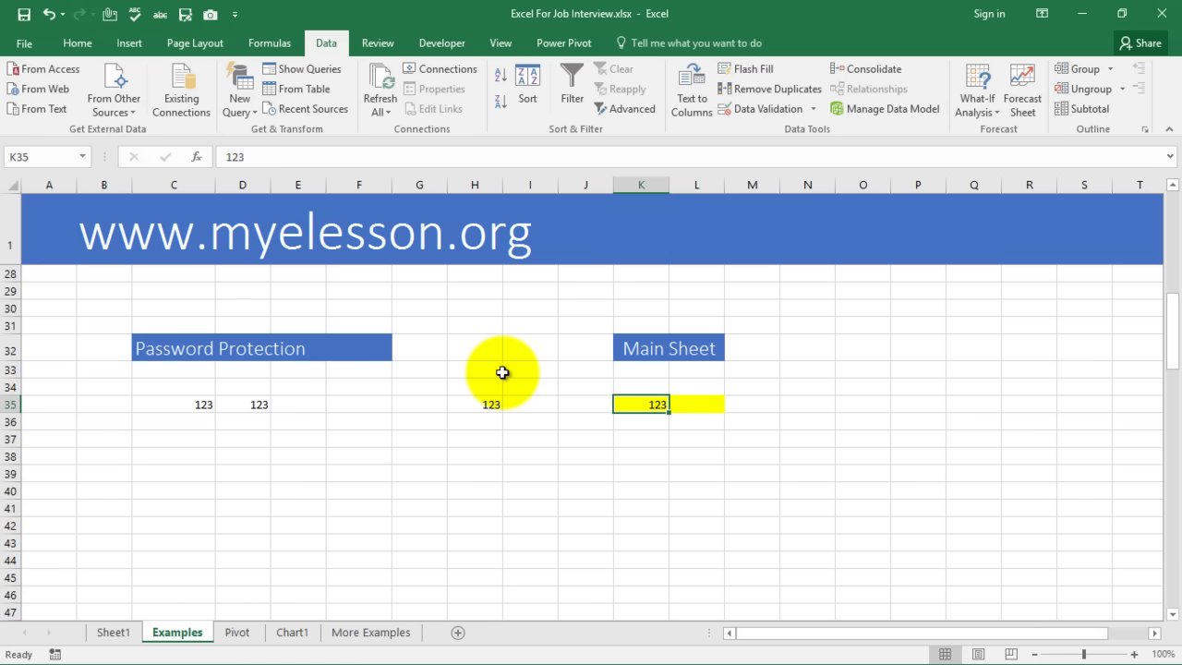
Protect the Examples sheet with a password, entering it twice
left_click(500, 371)
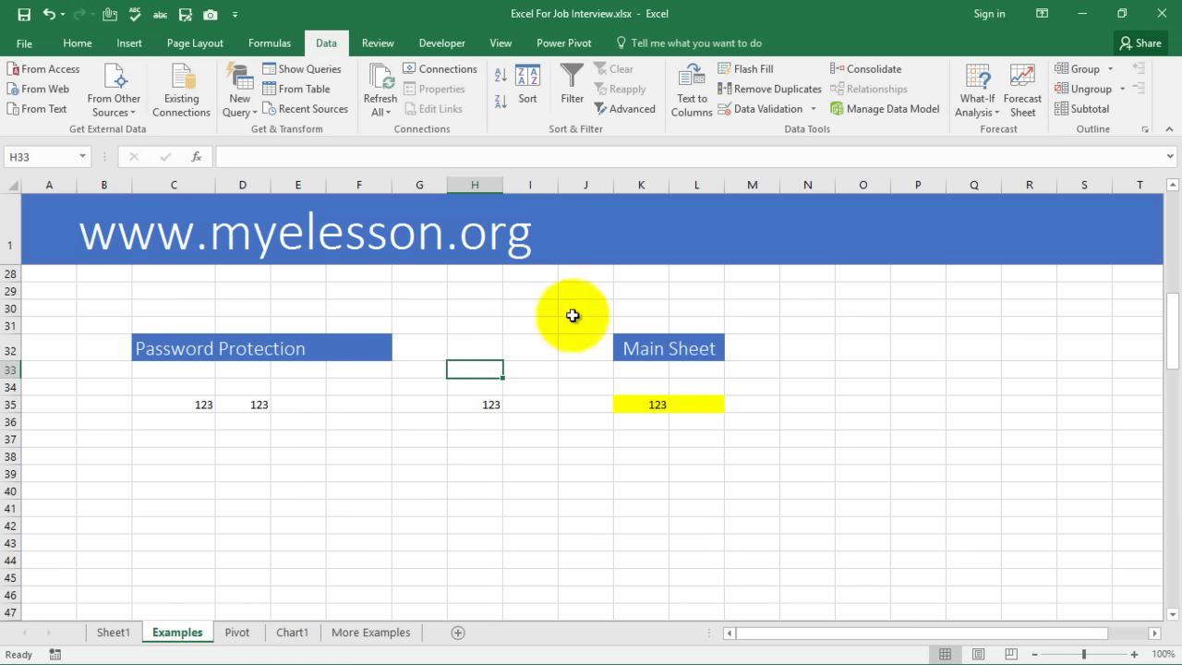
left_click(391, 46)
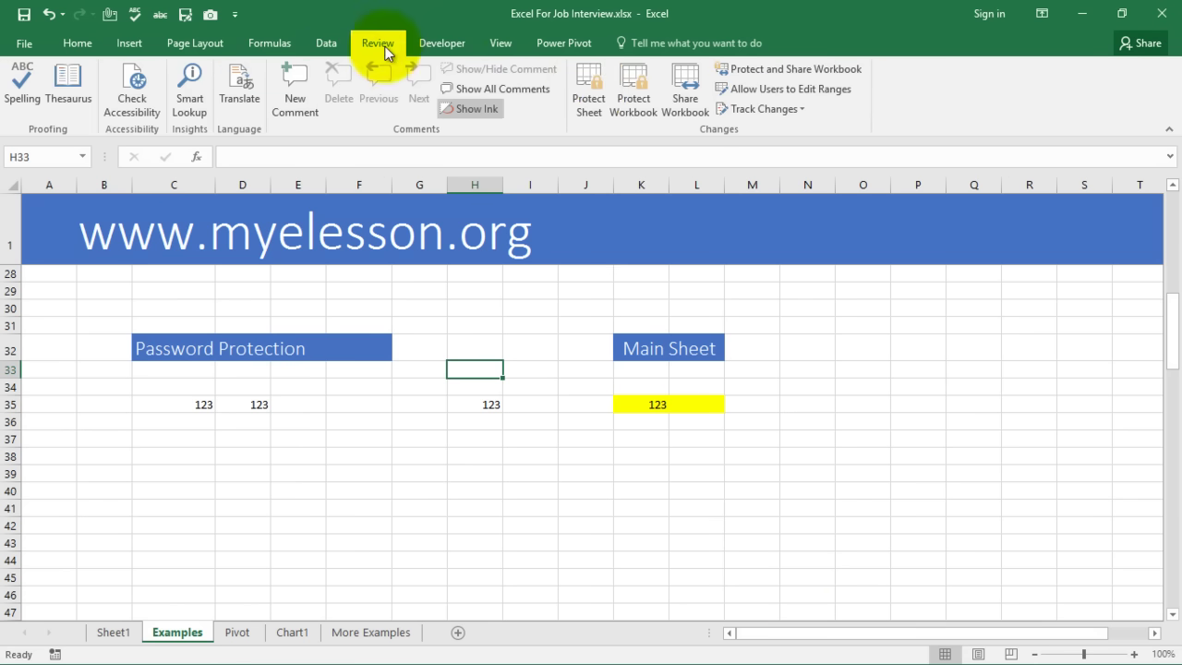
left_click(588, 78)
type("123")
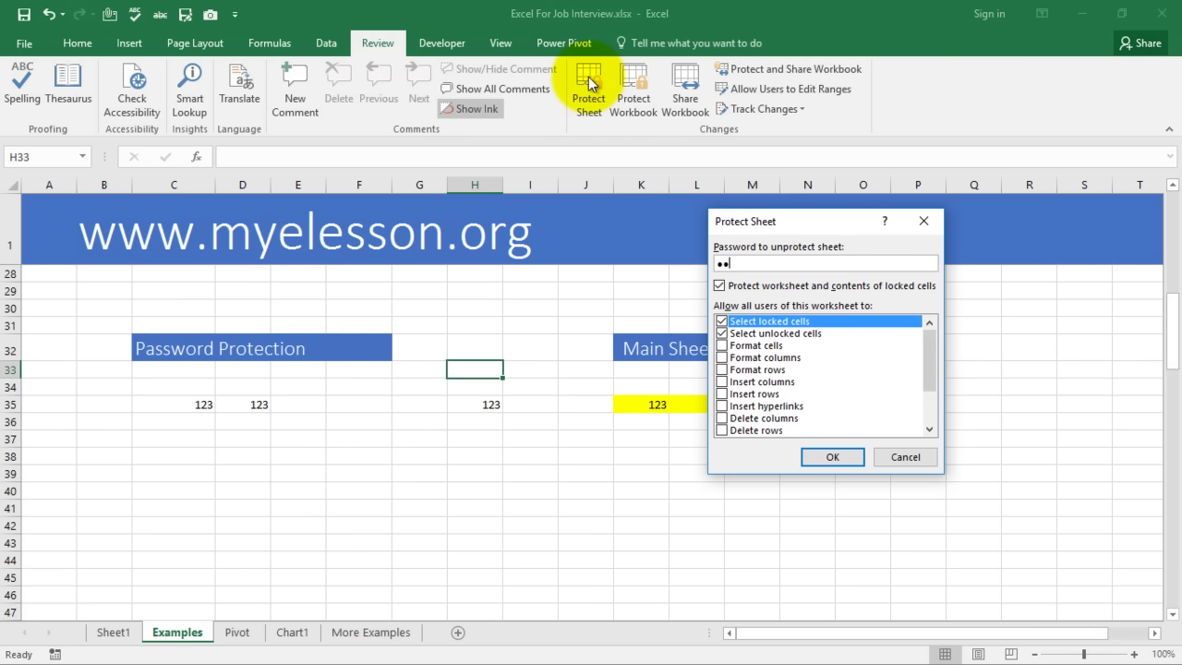
left_click(831, 456)
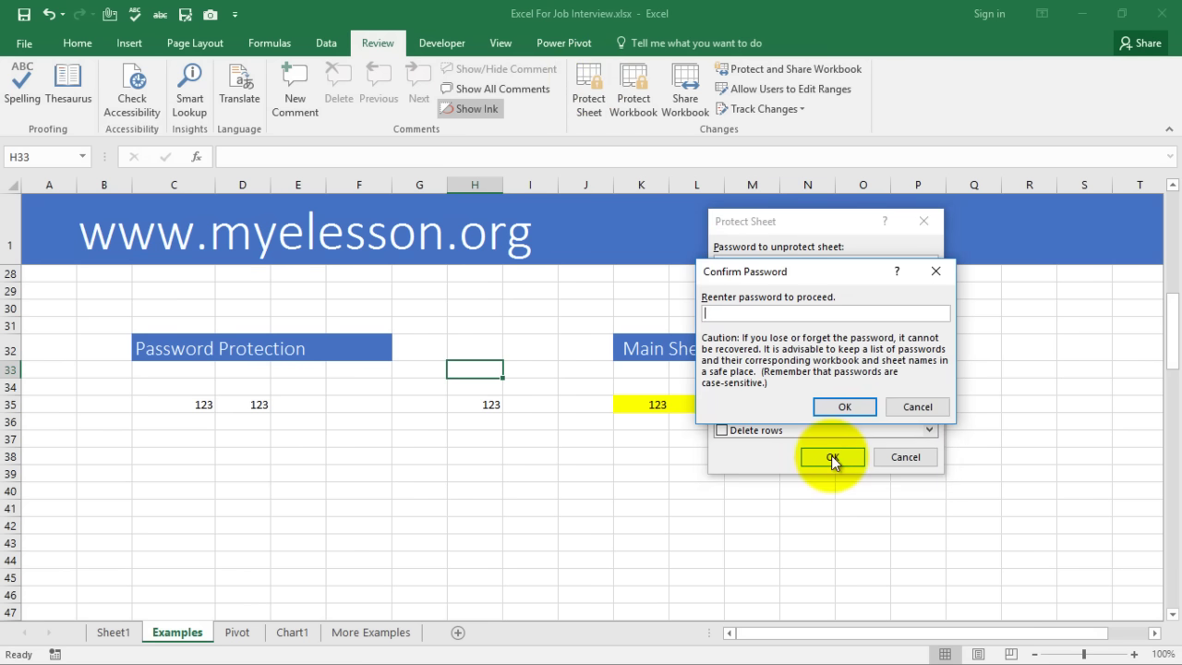
type("123")
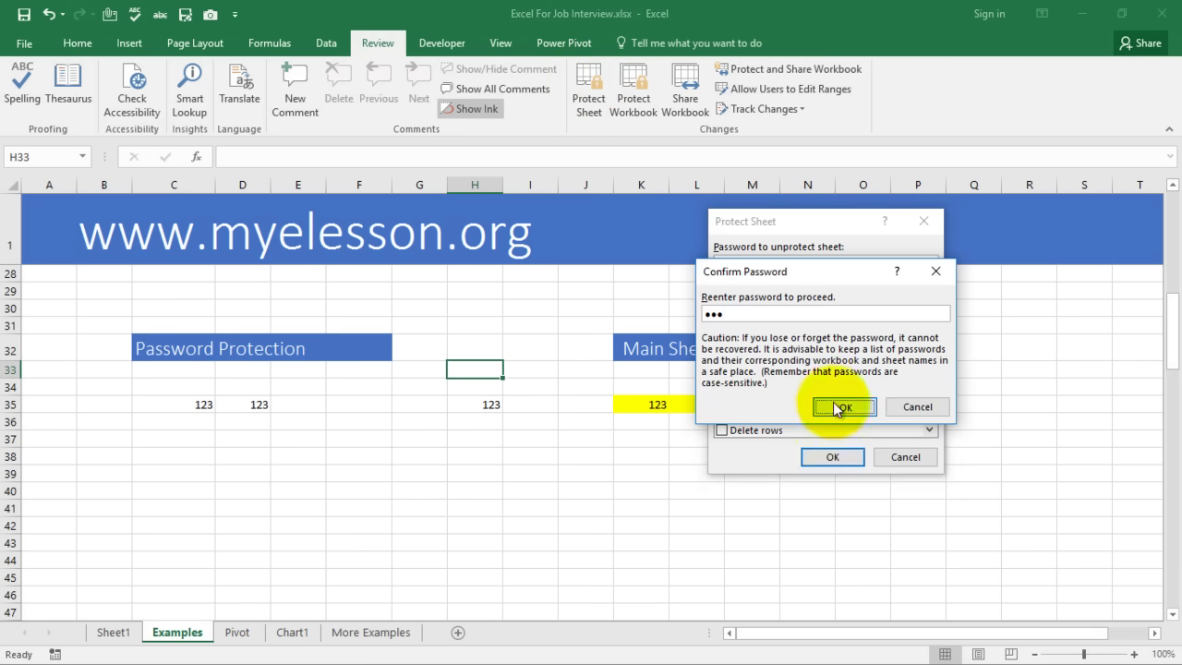
left_click(834, 404)
Try editing H37 and J38 and dismiss the protected-sheet warnings
left_click(491, 441)
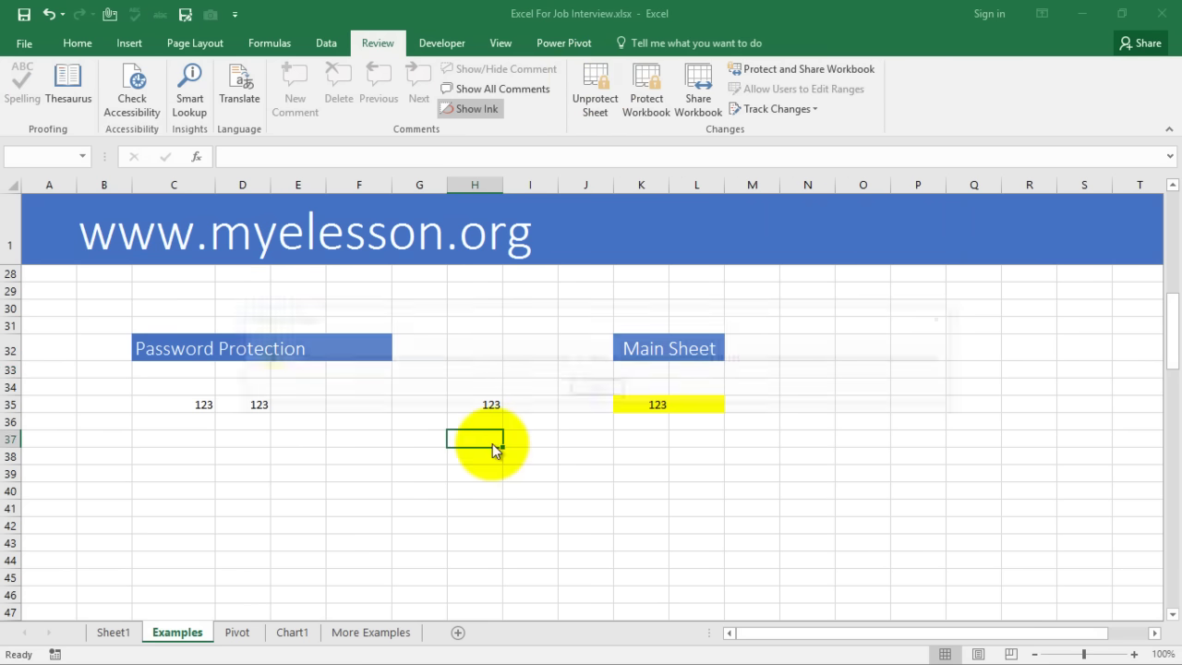
double_click(491, 443)
left_click(584, 390)
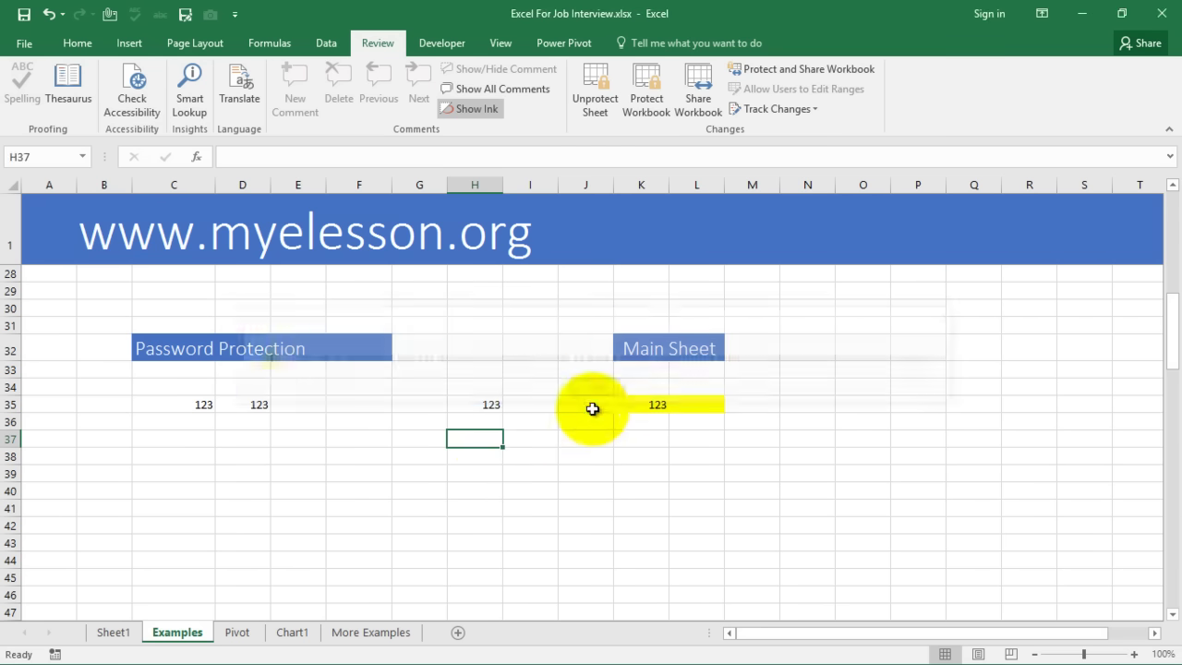
left_click(586, 451)
double_click(586, 452)
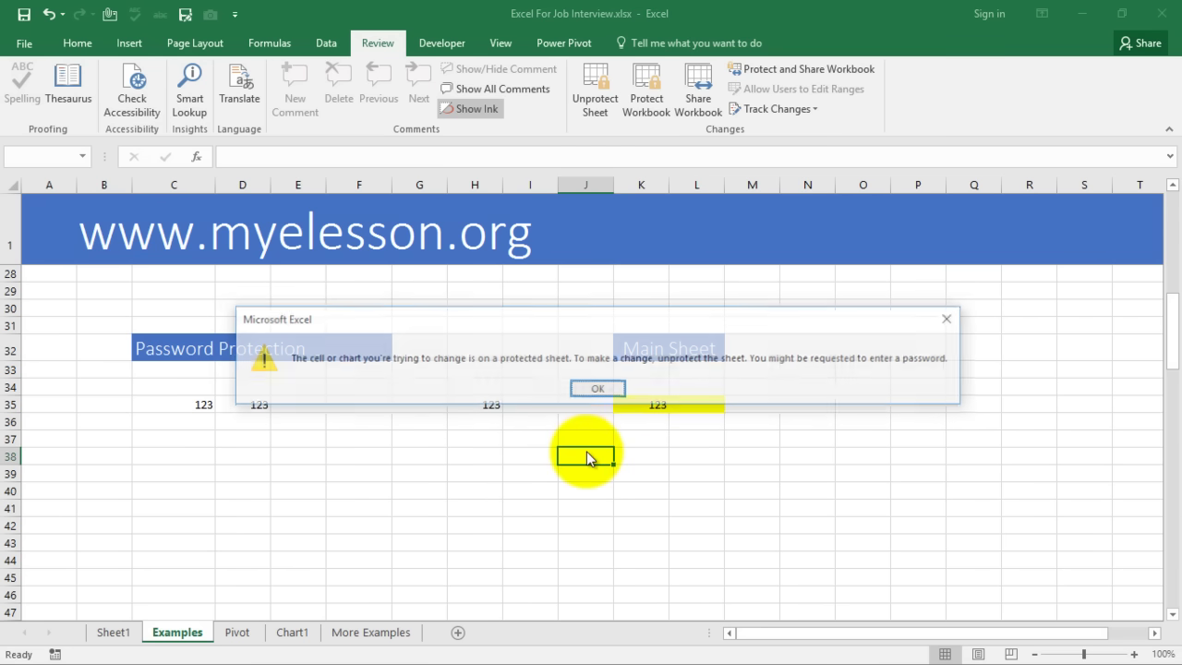
left_click(596, 391)
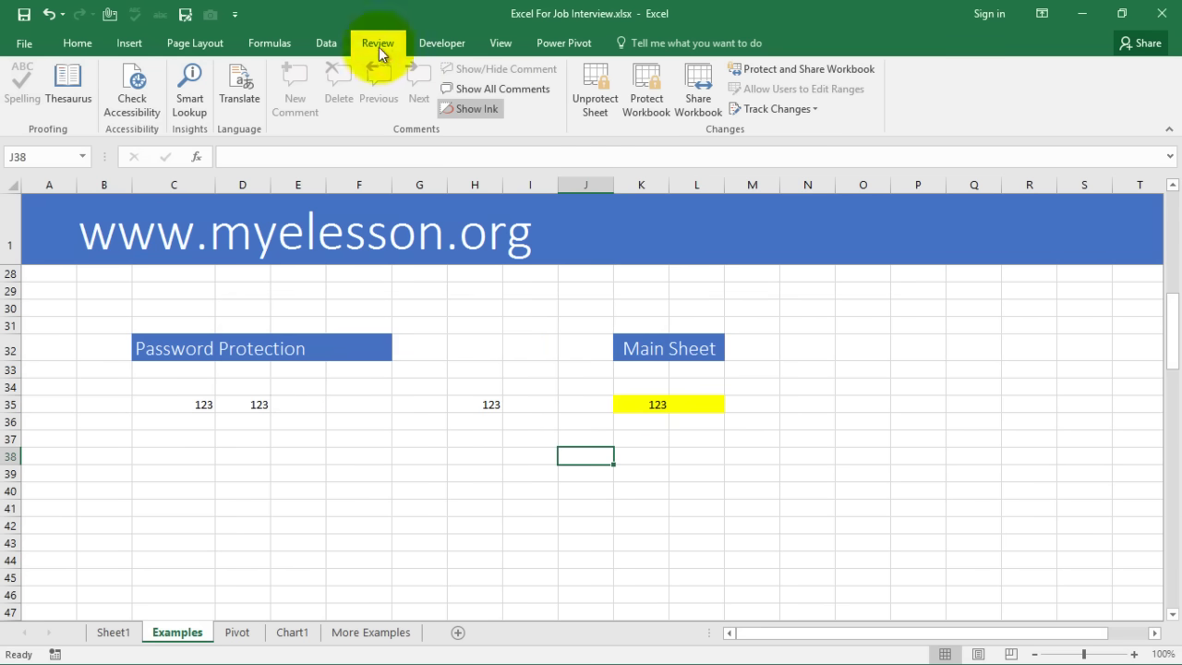
Remove the sheet protection using its password
left_click(590, 74)
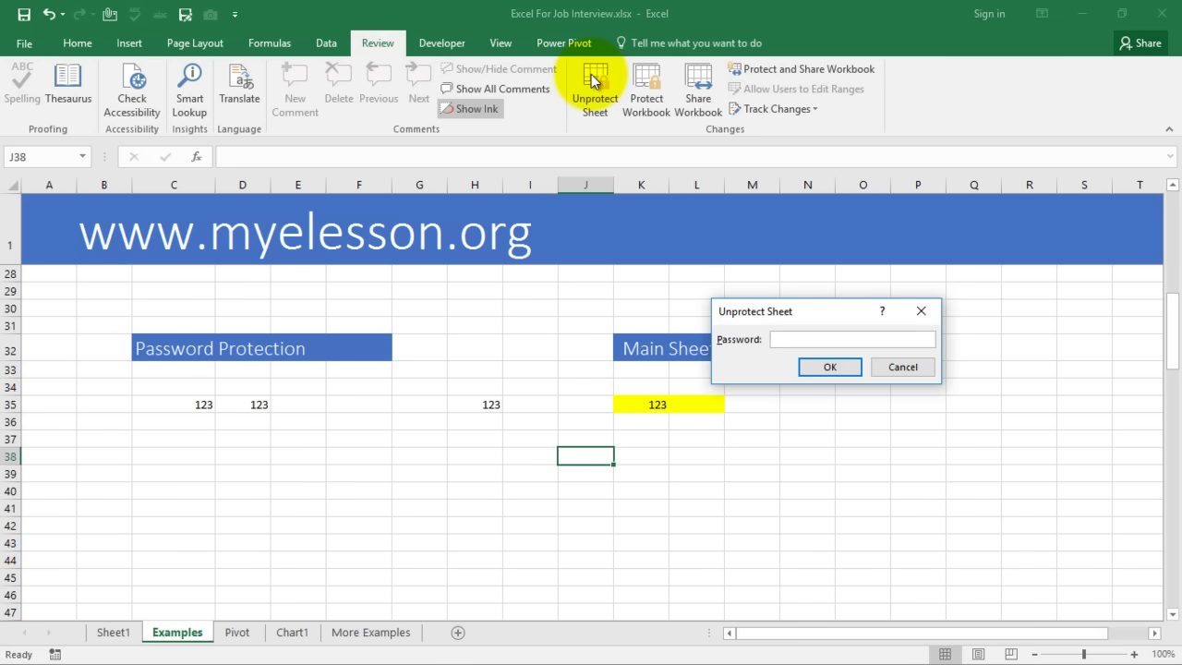
type("123")
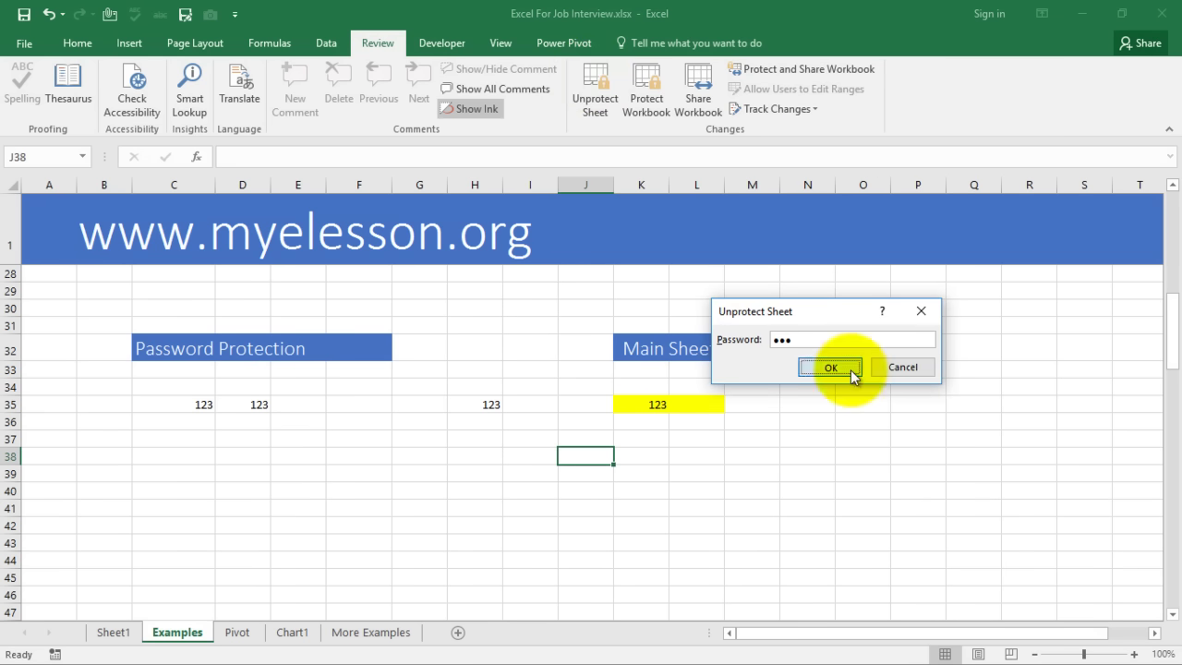
left_click(831, 367)
left_click(521, 489)
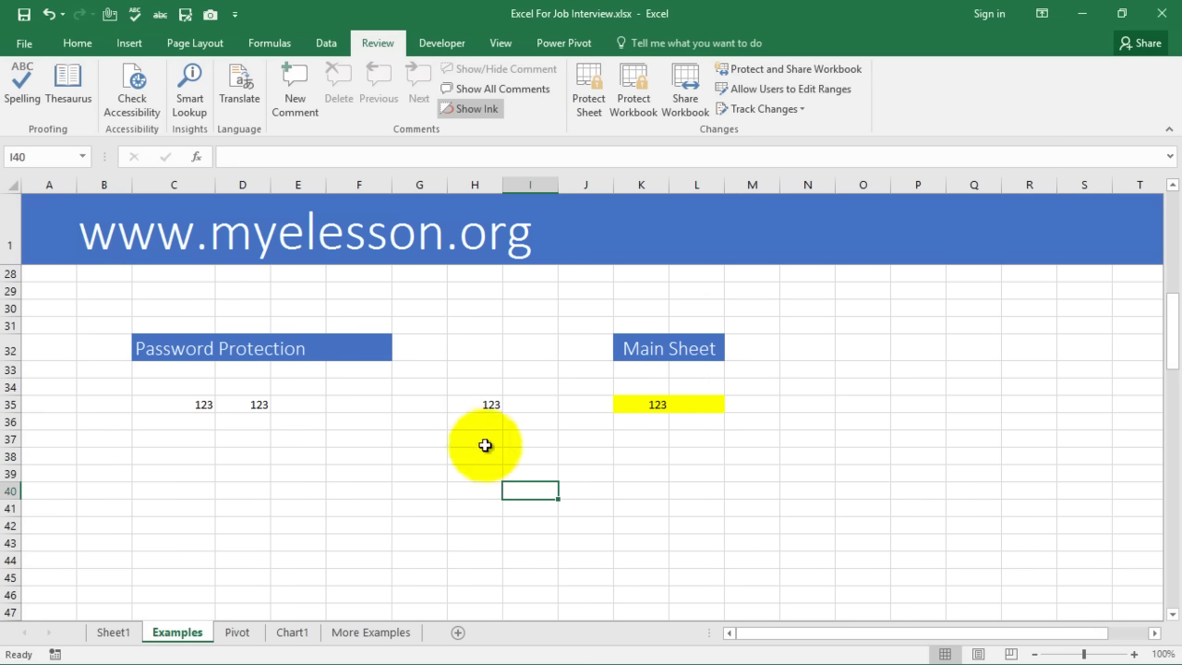
Fill cells K38:L38 with blue
left_click_drag(637, 404, 680, 400)
left_click(644, 446)
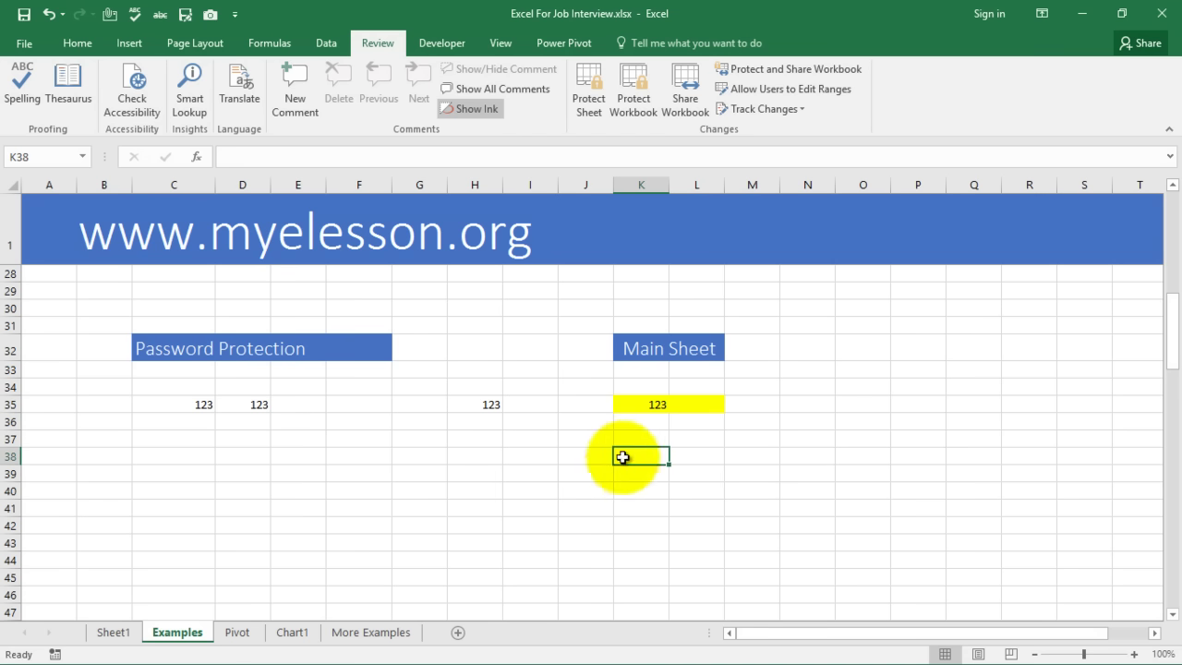
left_click_drag(623, 457, 702, 457)
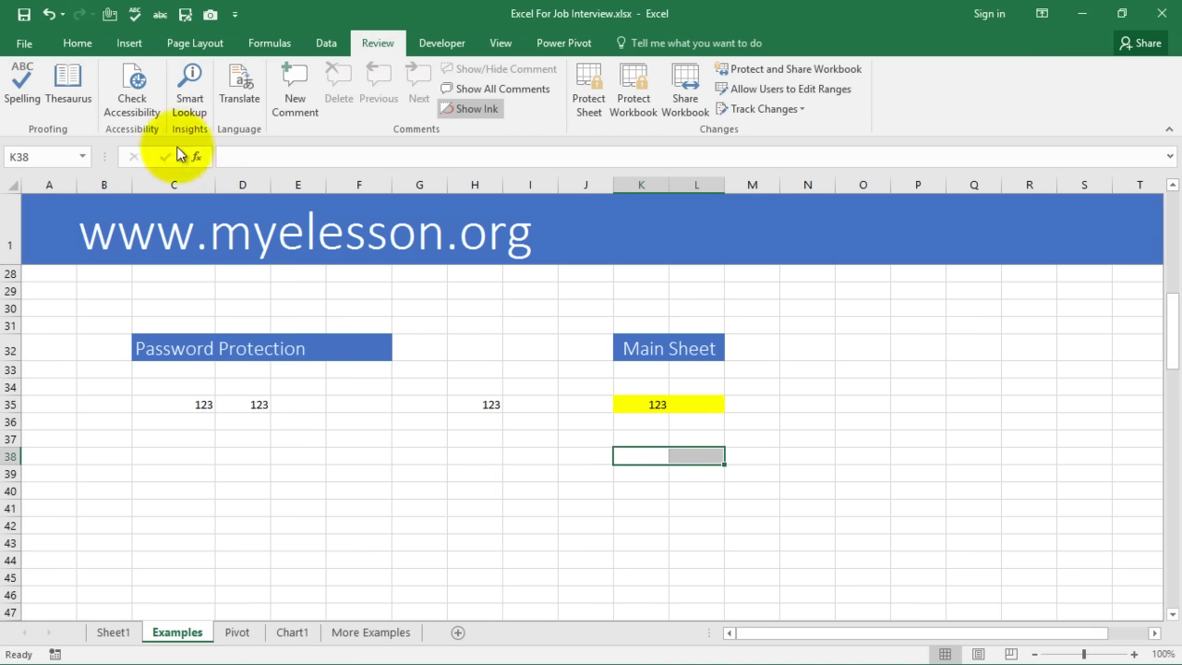
left_click(71, 42)
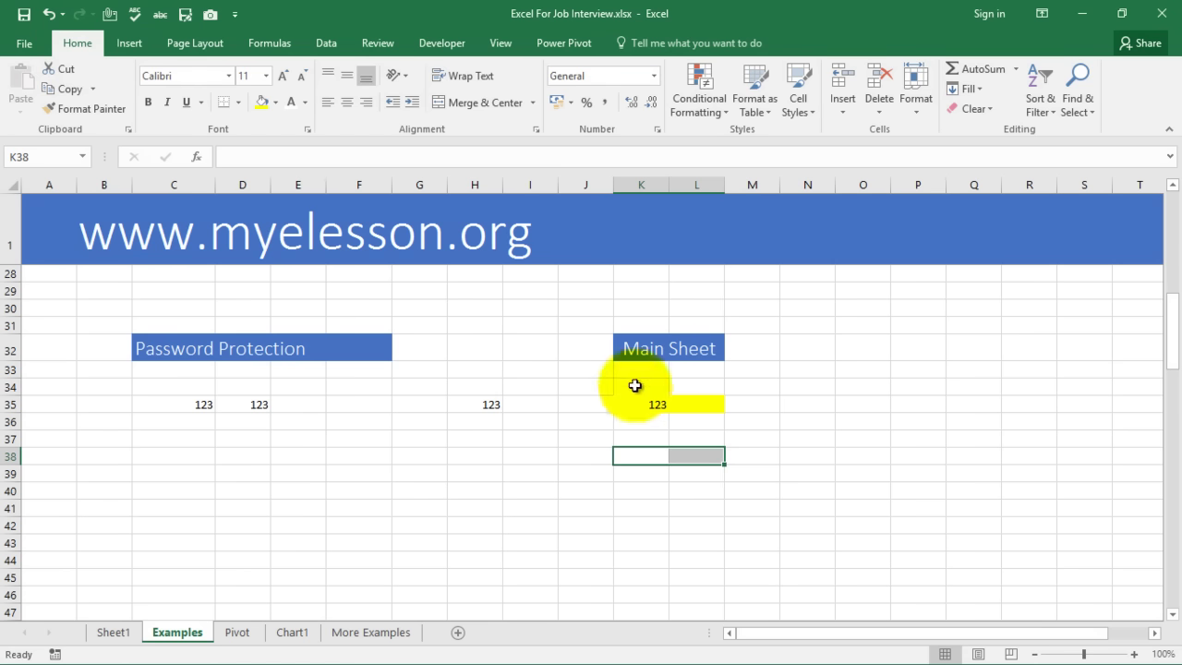
left_click(275, 102)
left_click(319, 141)
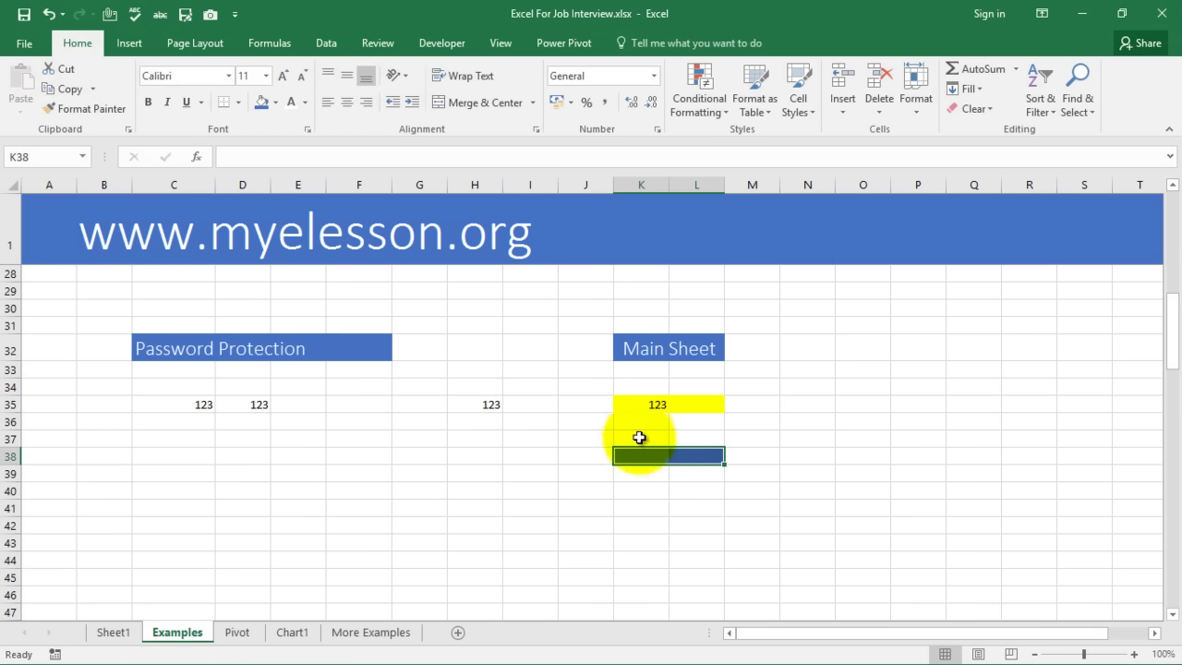
Uncheck Locked on the Format Cells Protection settings for K38:L38
left_click(635, 453)
left_click_drag(636, 453, 683, 455)
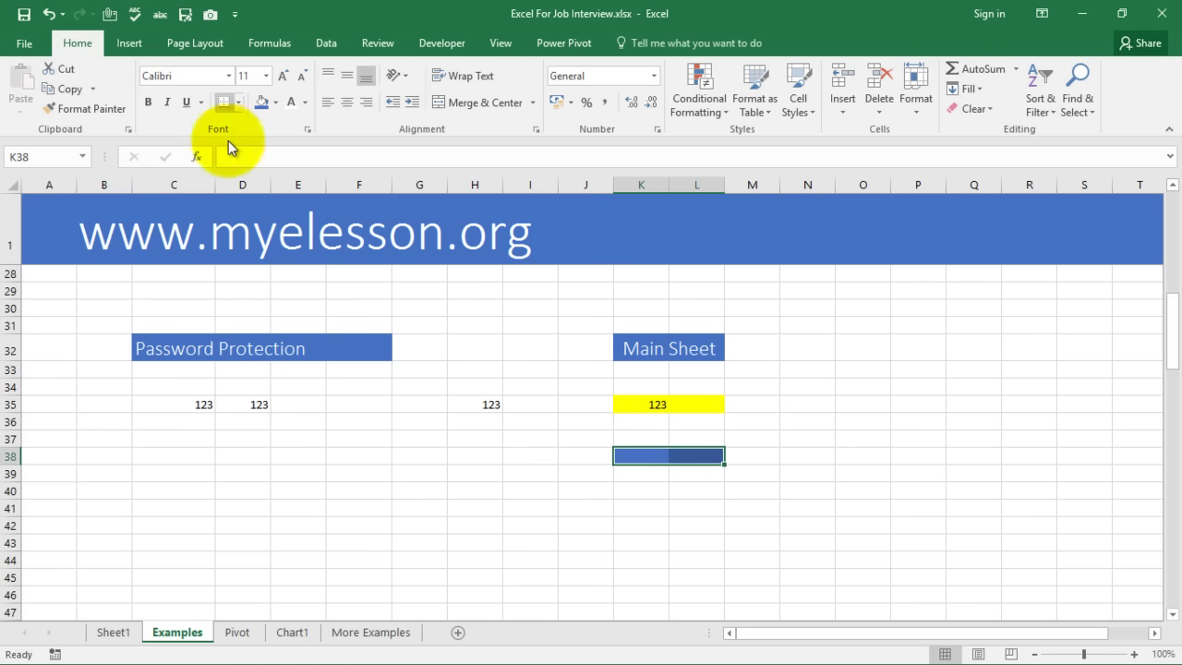
left_click(308, 130)
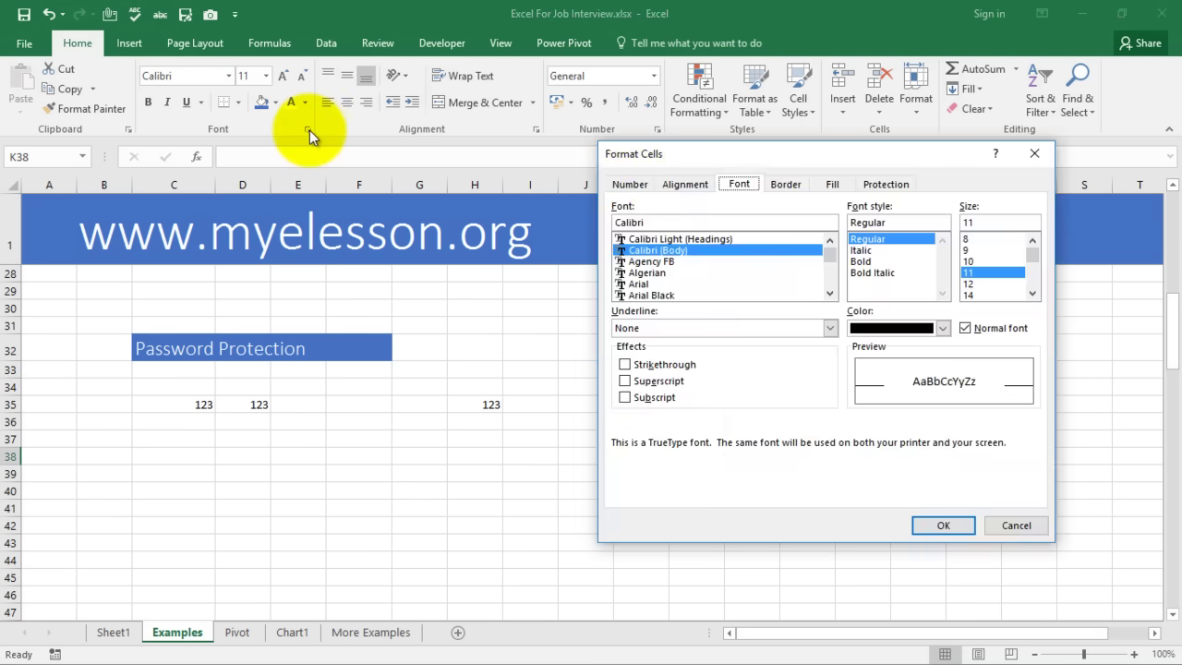
left_click(885, 185)
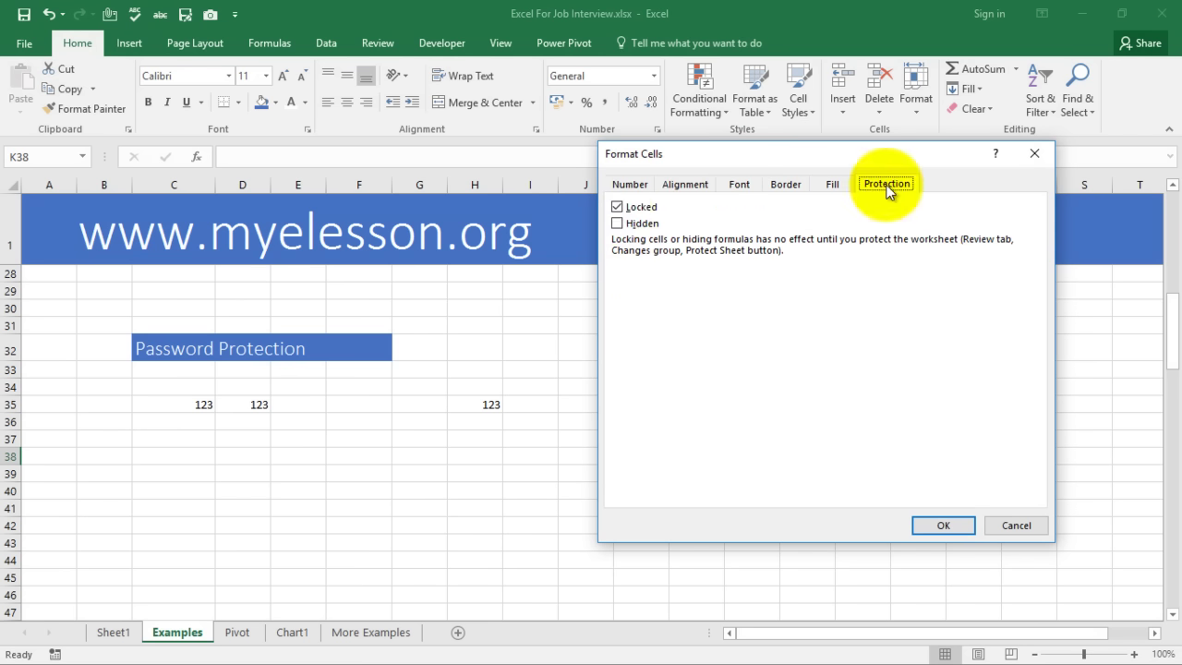
left_click(617, 207)
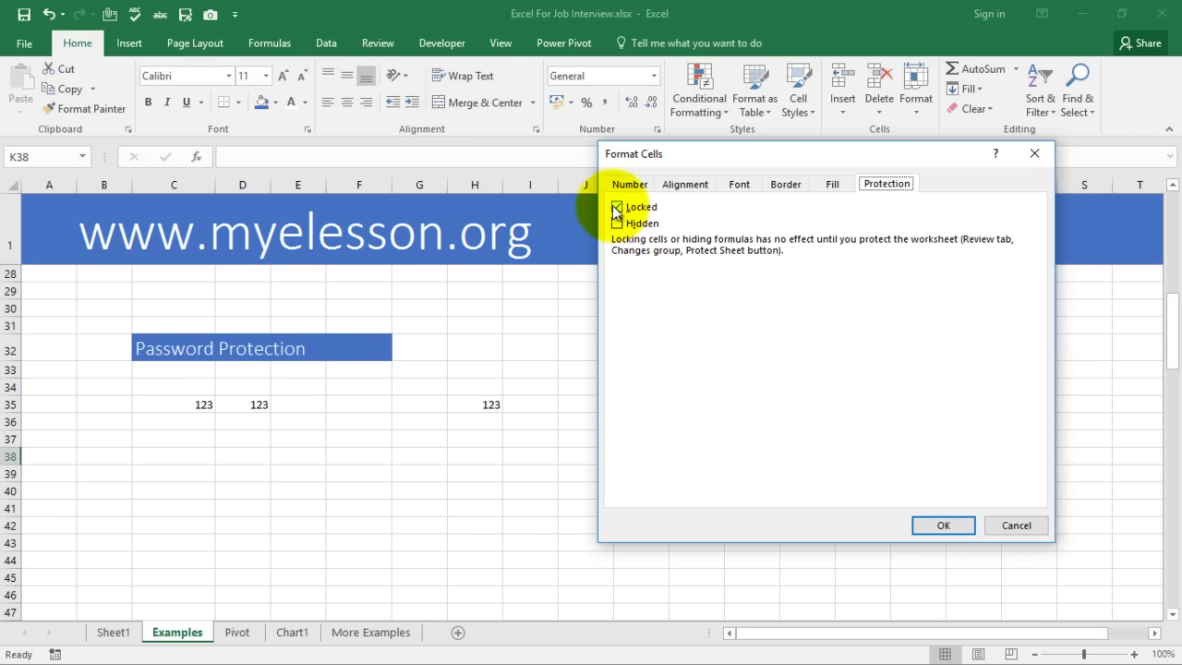
left_click(934, 528)
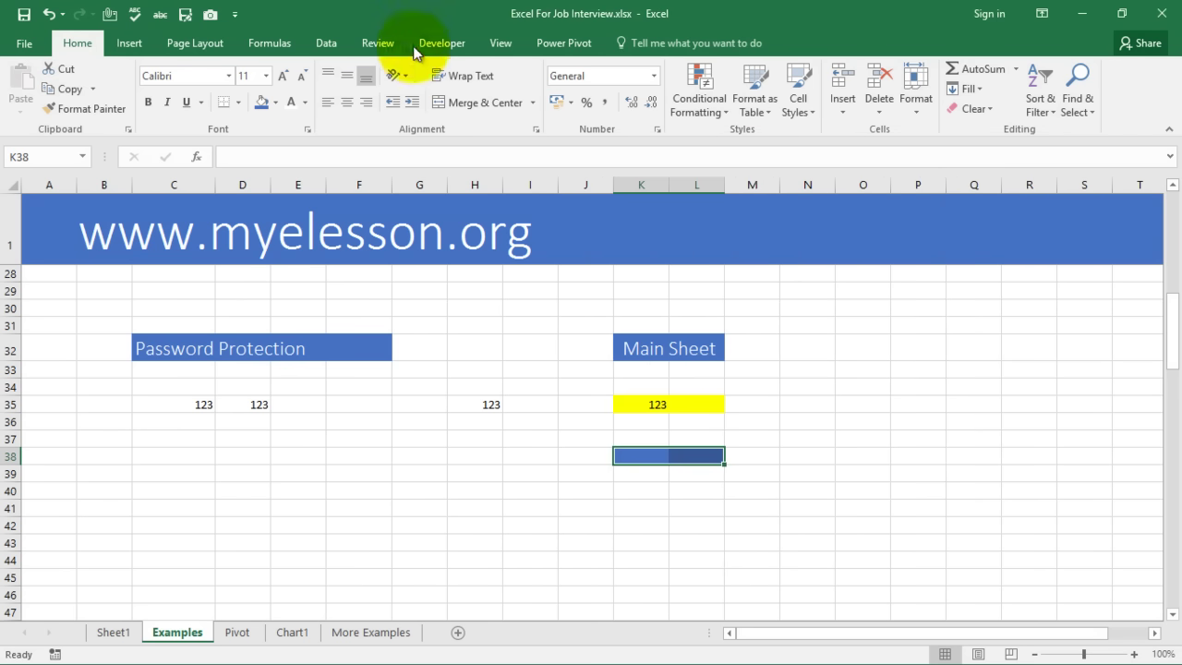
Protect the Examples sheet again with its password, entered twice
left_click(377, 42)
left_click(595, 96)
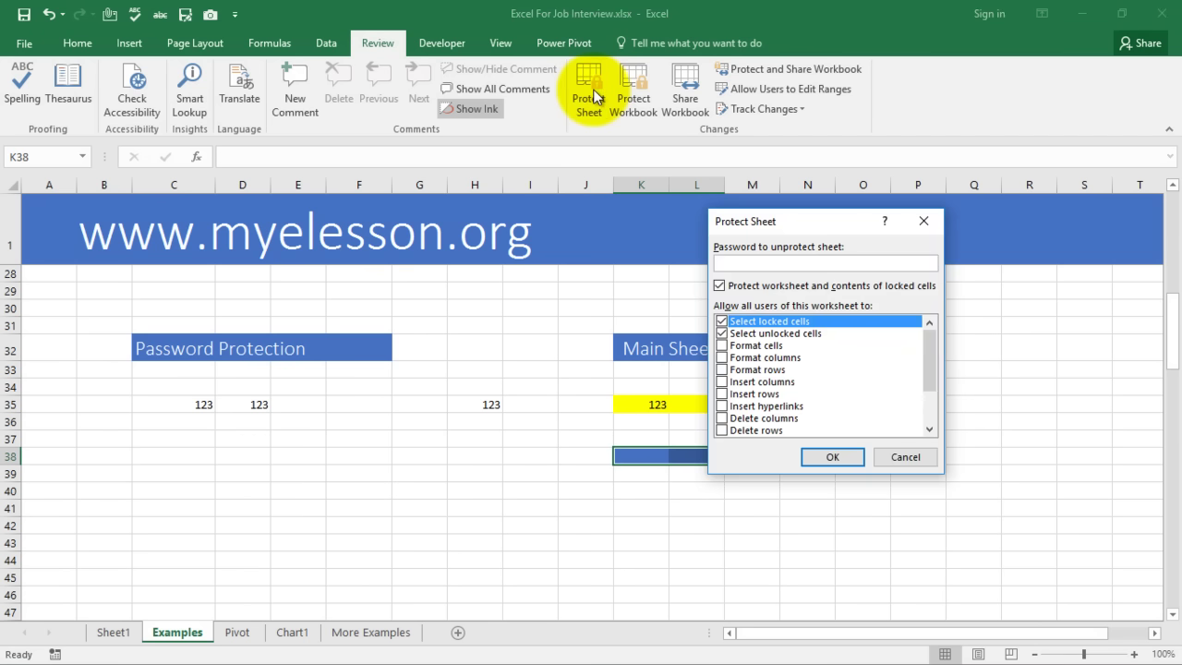
type("123")
left_click(846, 455)
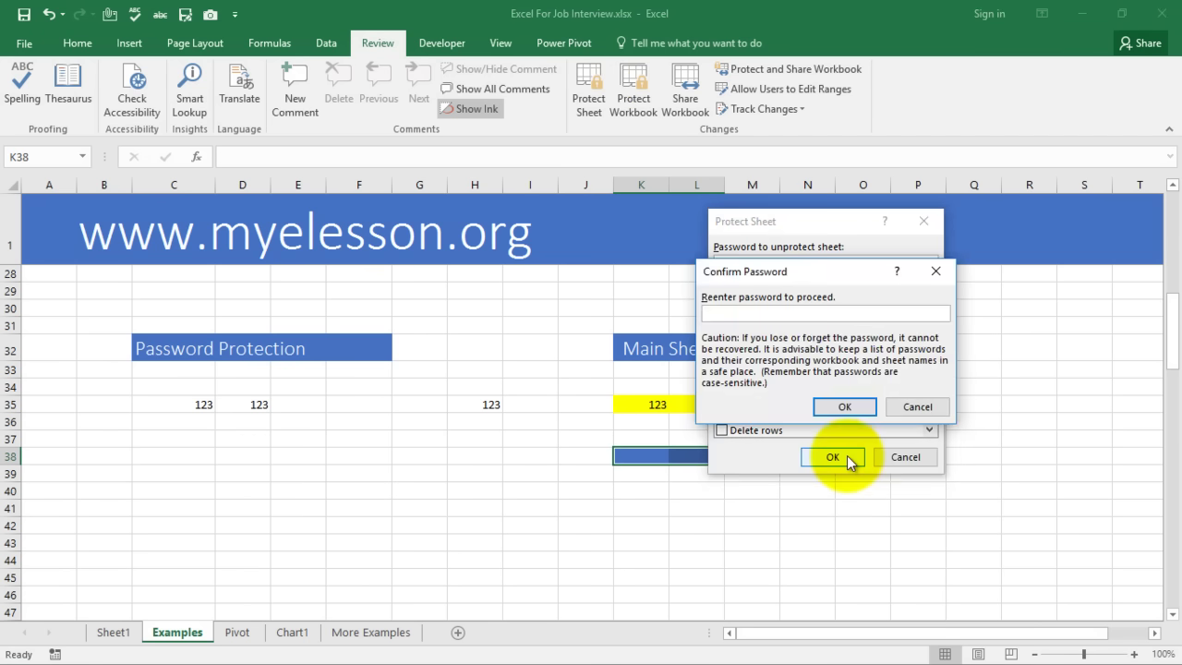
type("123")
left_click(840, 406)
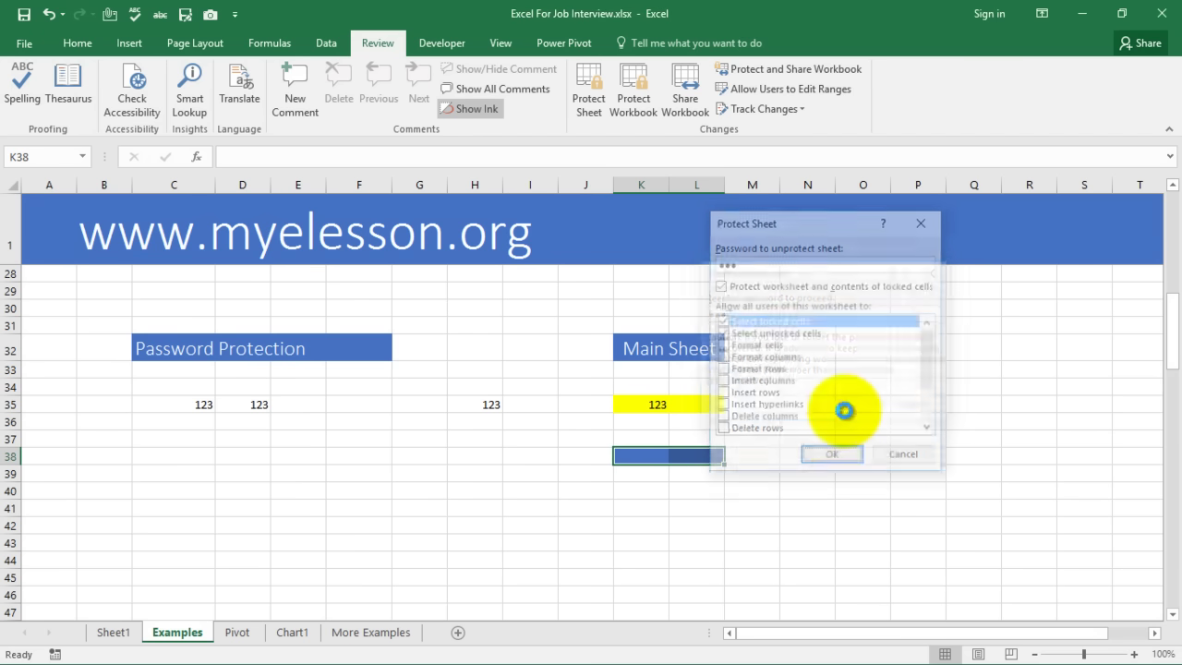
Confirm locked H37 refuses edits while unlocked K38 accepts 123
left_click(450, 434)
double_click(450, 433)
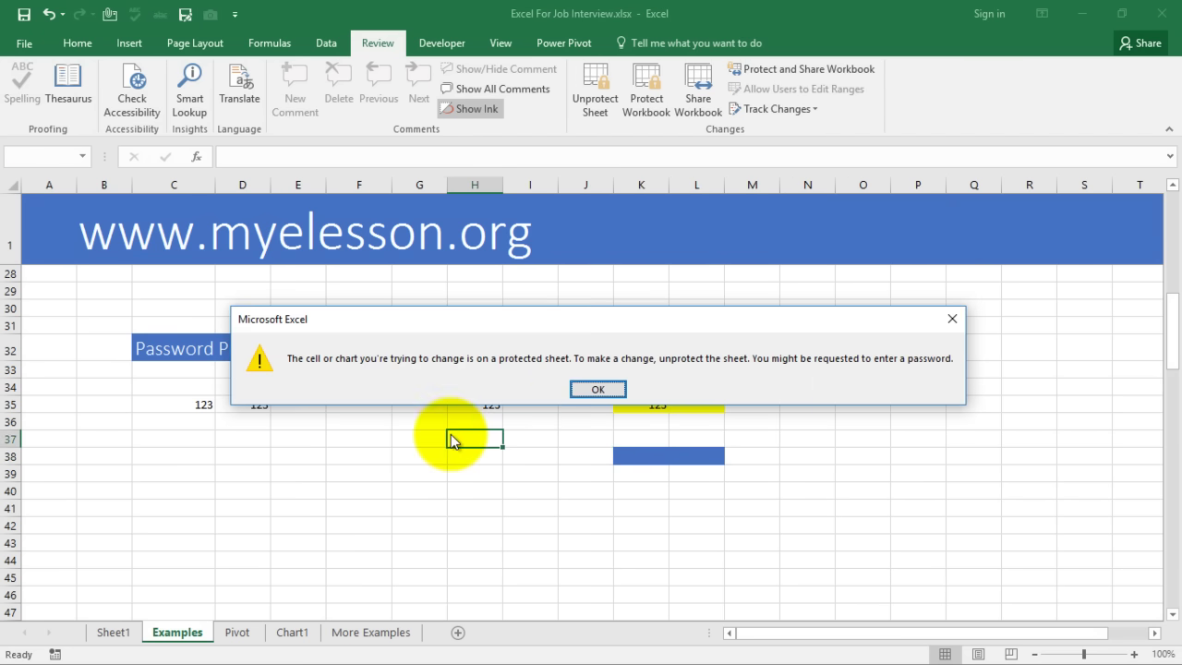
left_click(596, 388)
left_click(646, 461)
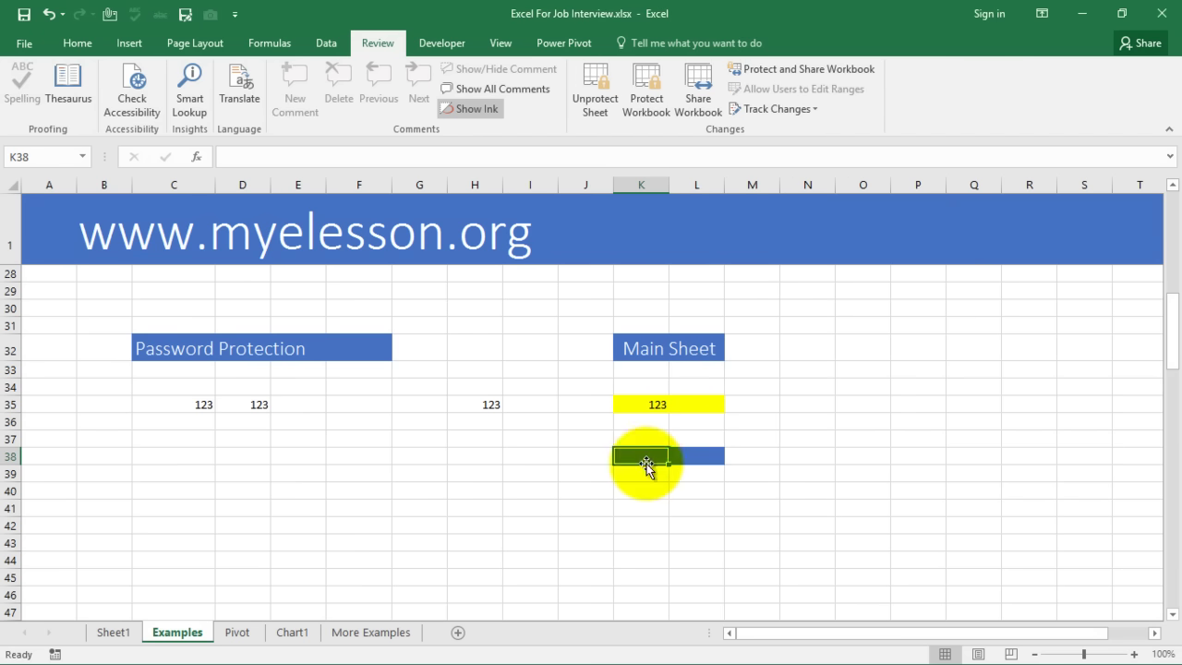
left_click(657, 509)
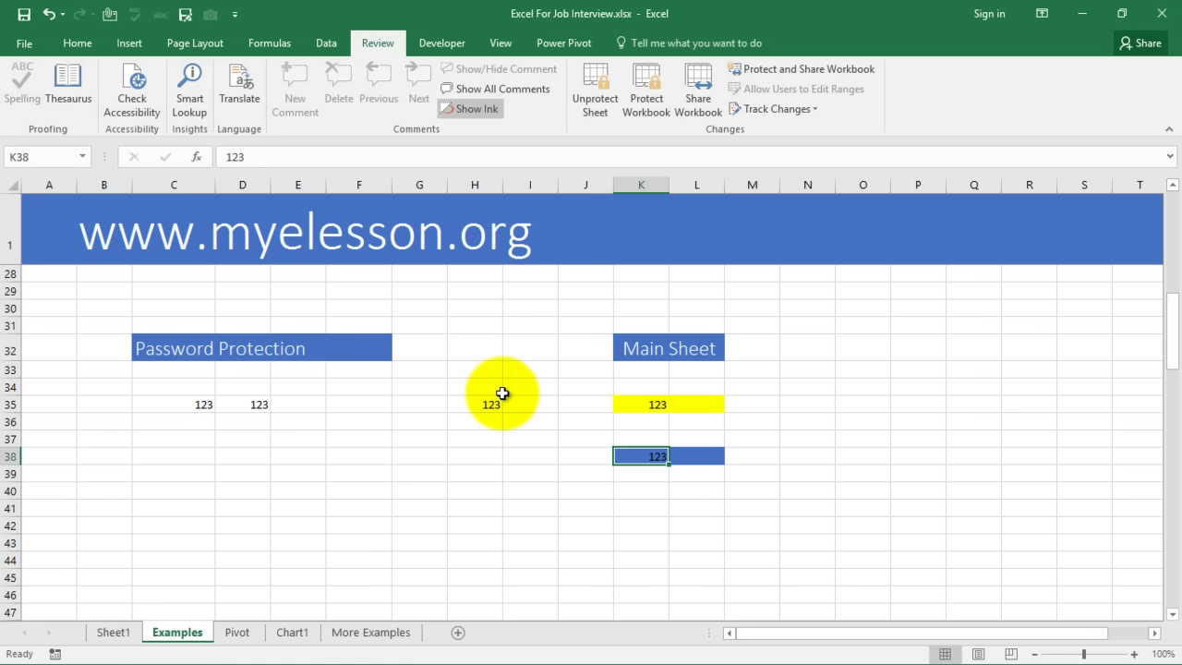
scroll(502, 393, "down", 1)
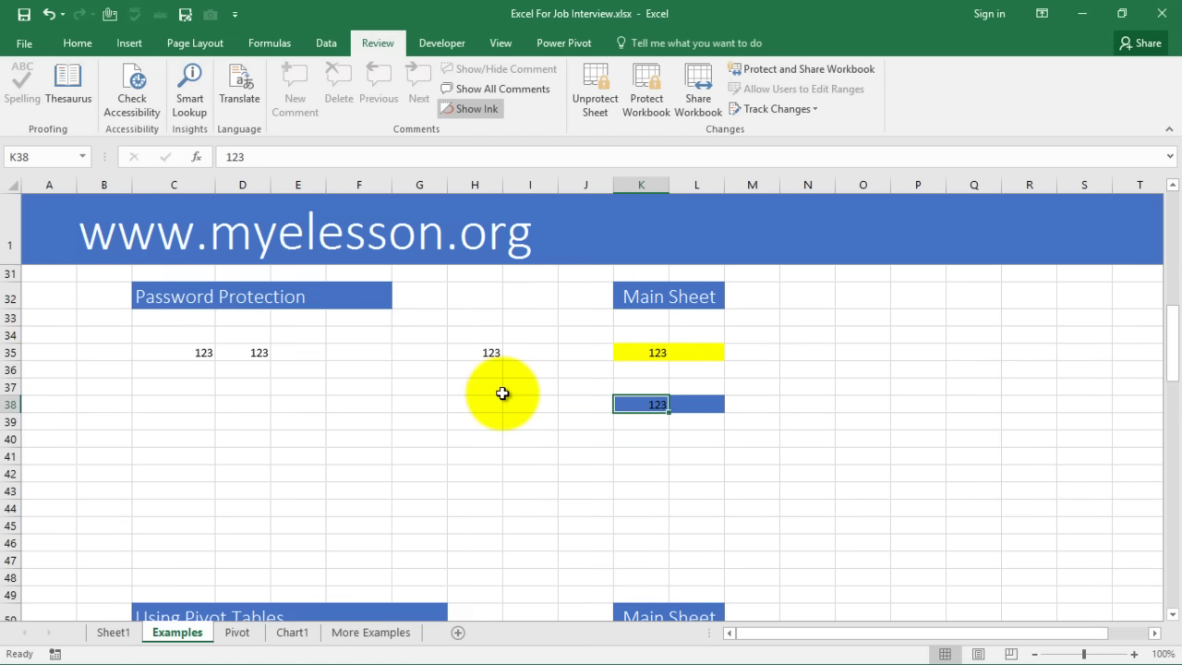
scroll(502, 393, "down", 5)
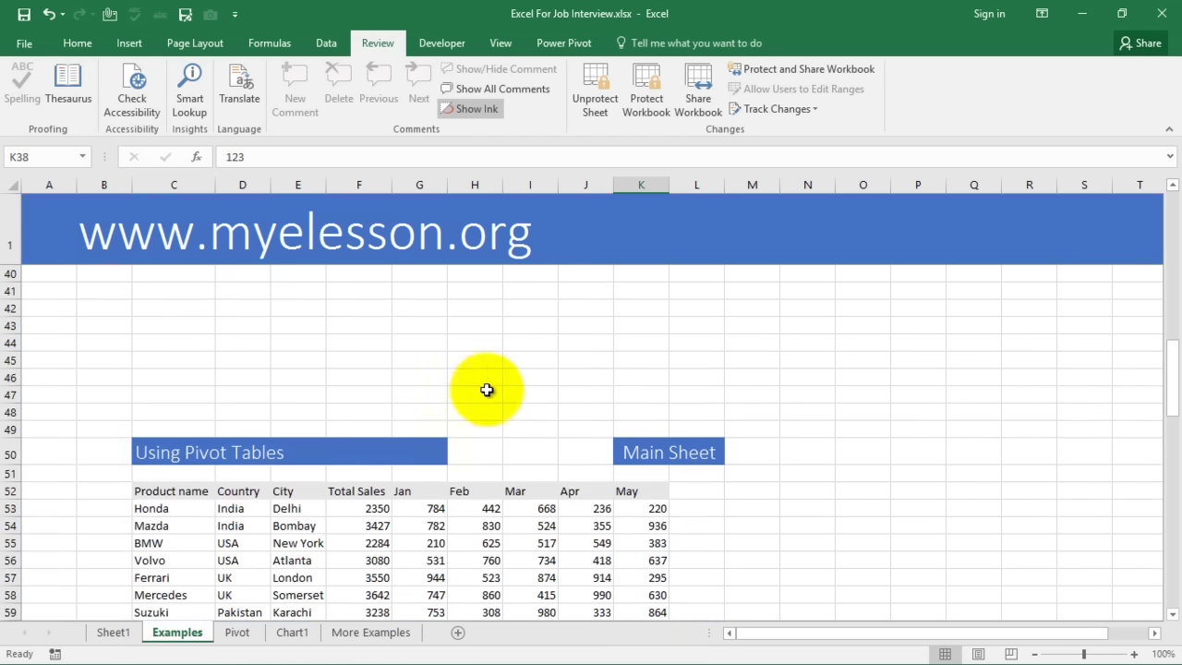
scroll(131, 353, "down", 1)
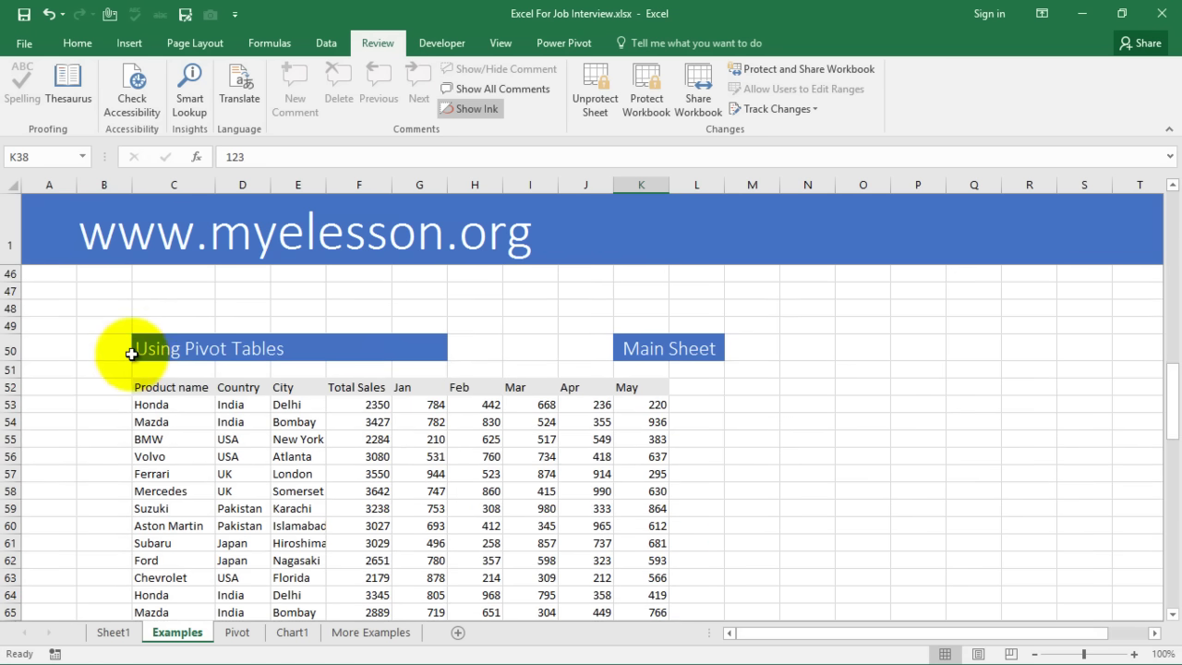
left_click(153, 348)
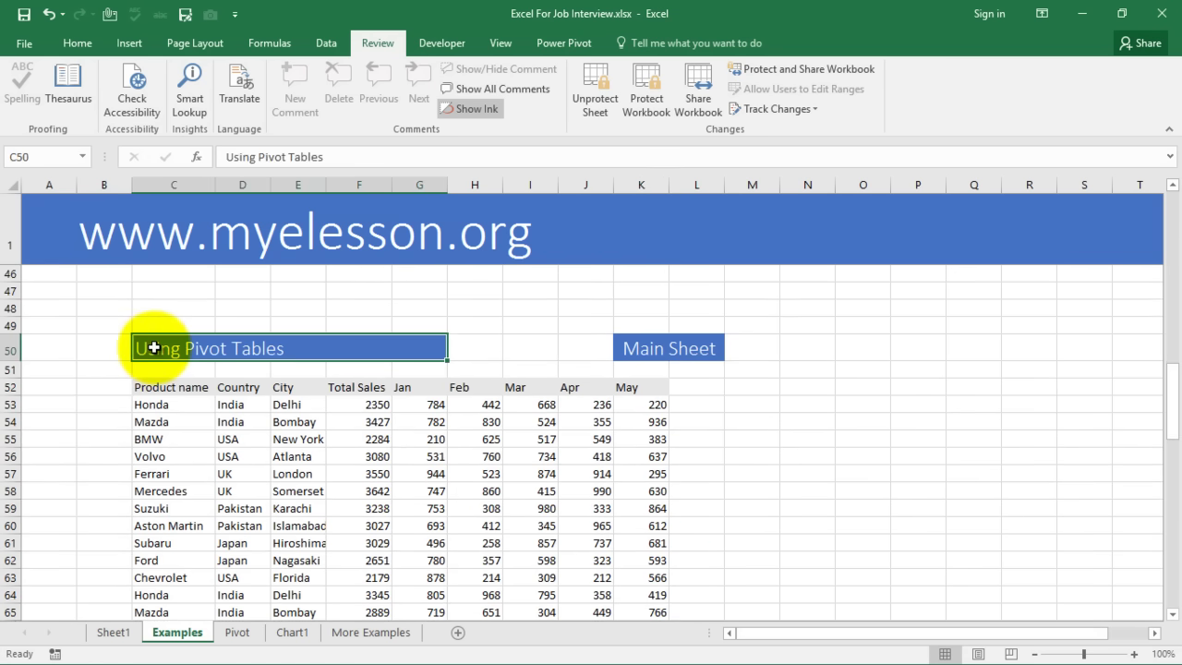
scroll(132, 383, "down", 1)
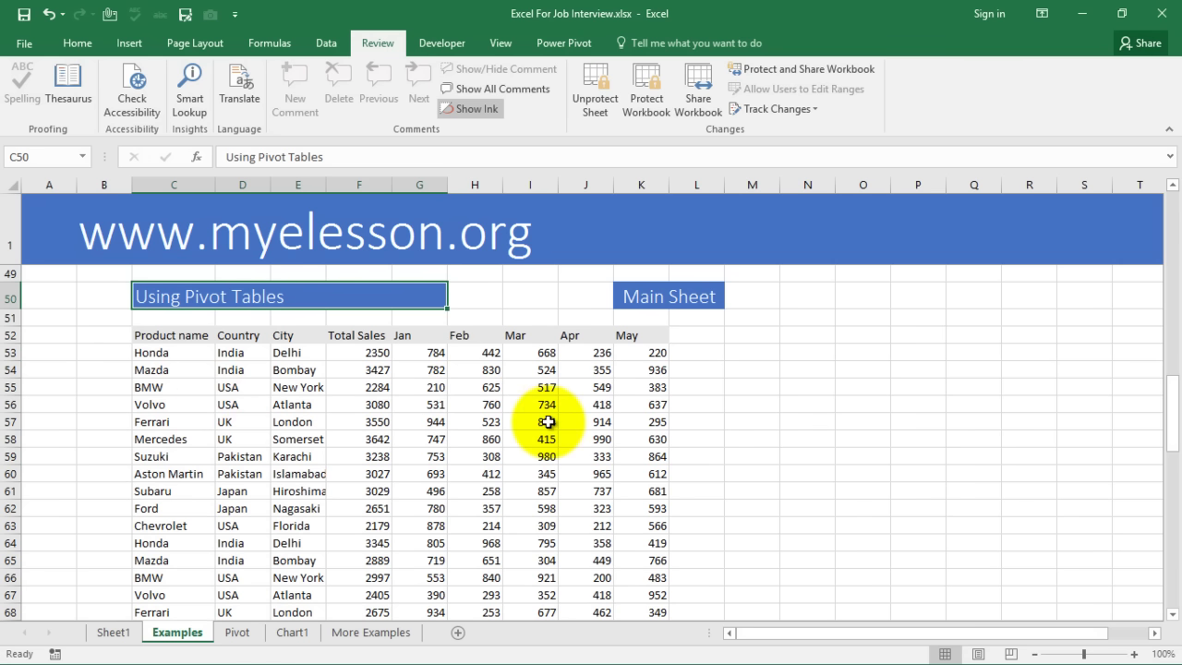
left_click(357, 439)
left_click(174, 335)
left_click_drag(301, 342, 651, 586)
left_click(130, 42)
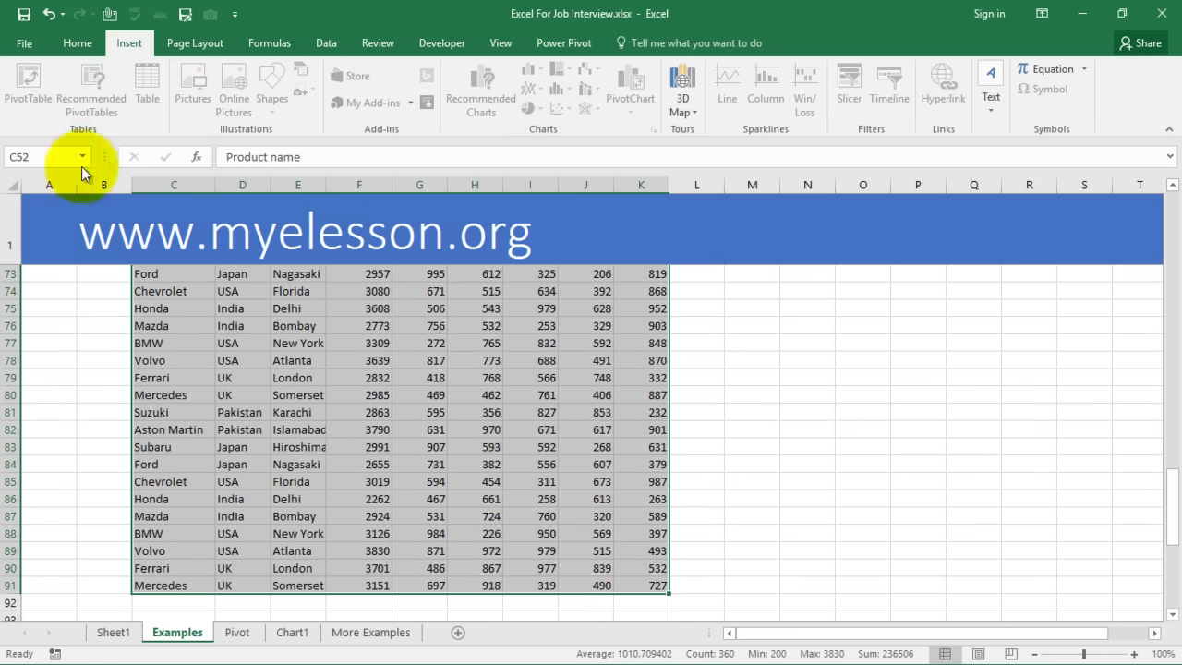
left_click_drag(360, 360, 408, 412)
left_click(313, 377)
scroll(383, 431, "up", 4)
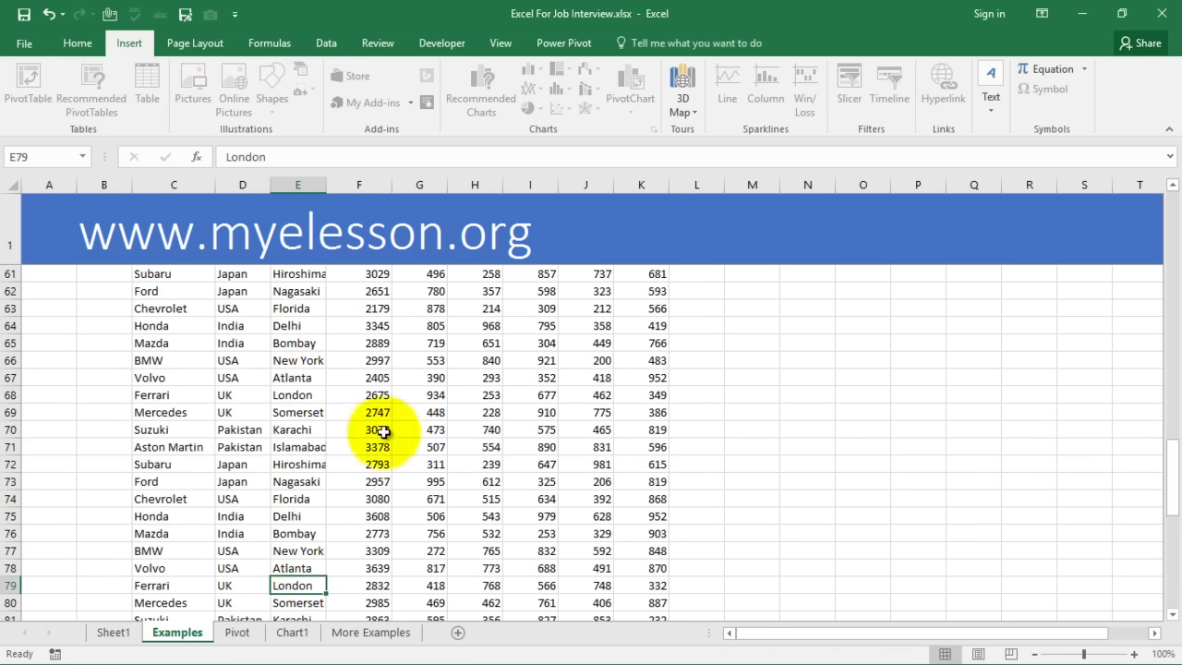
scroll(382, 431, "up", 11)
Unprotect the Examples sheet with its password
left_click(392, 46)
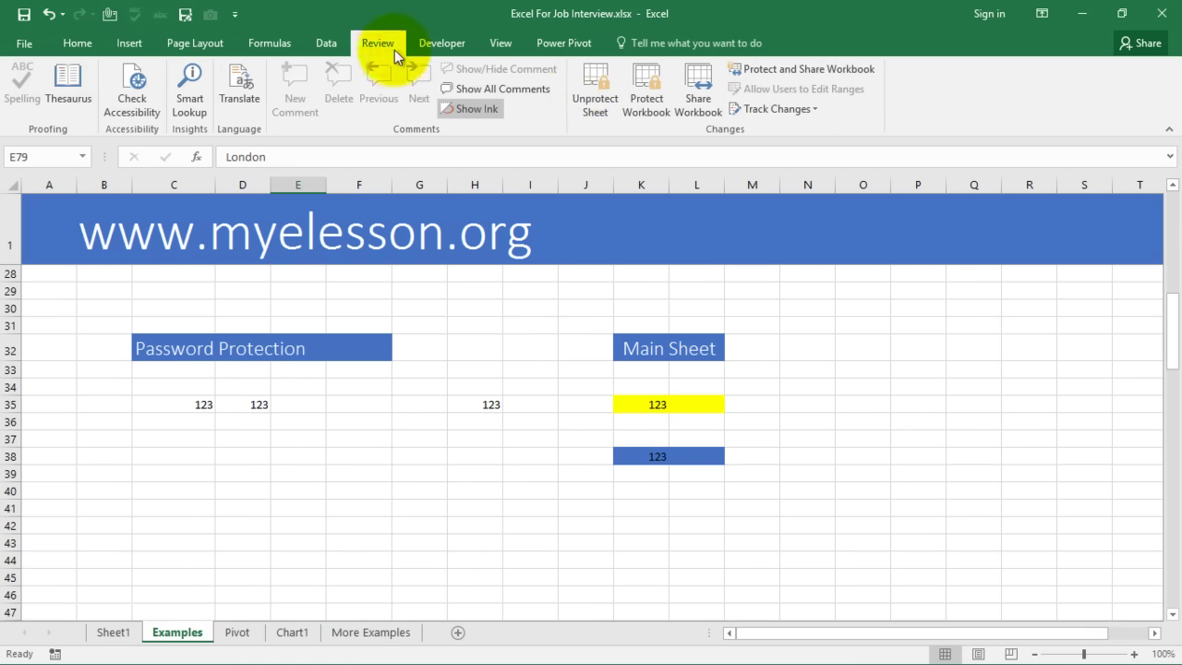
left_click(587, 90)
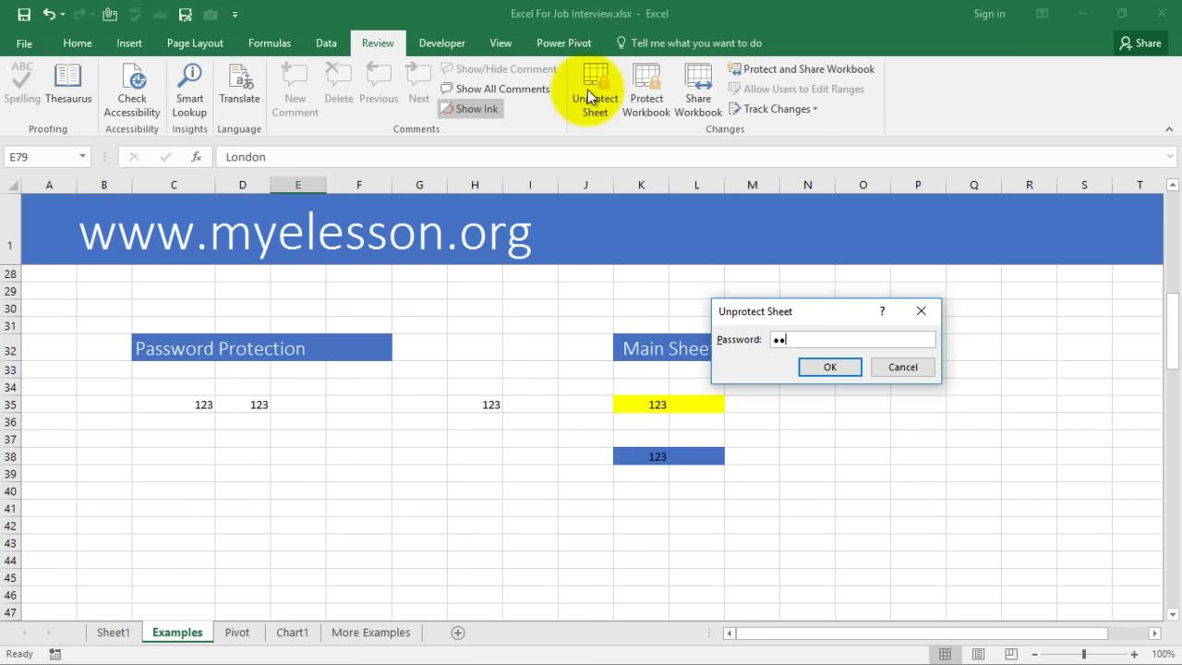
type("123")
left_click(830, 366)
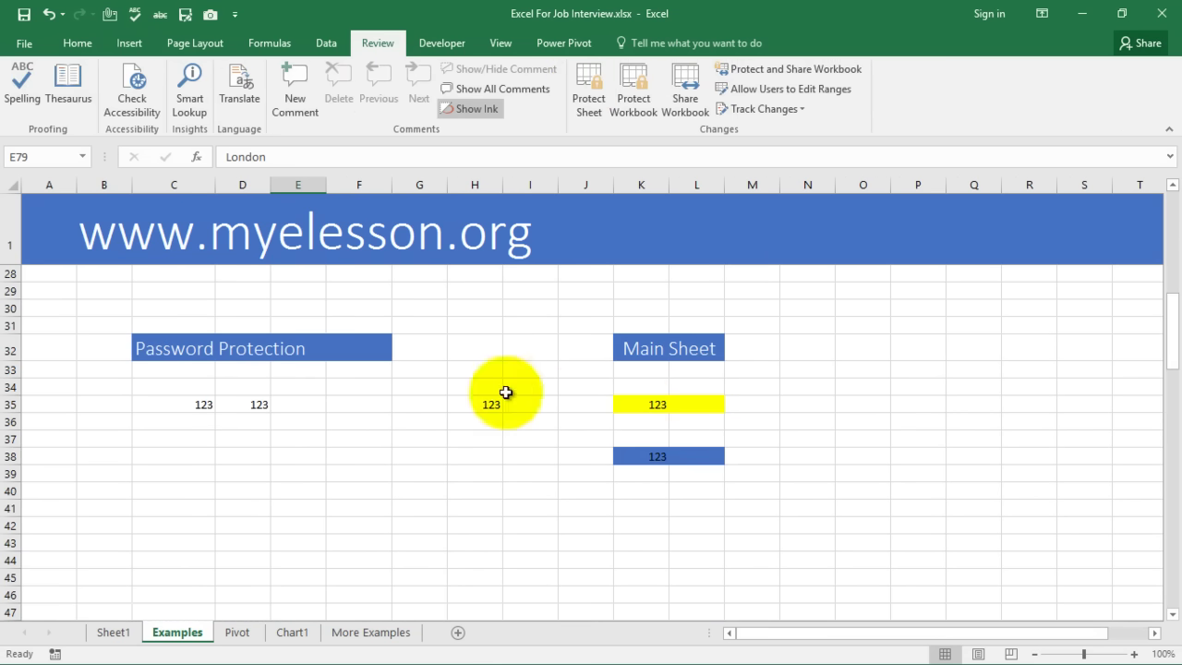
Select the sales table C52:K91 and start a PivotTable on a new worksheet
scroll(345, 422, "down", 5)
scroll(337, 417, "down", 4)
left_click(297, 411)
scroll(184, 416, "up", 4)
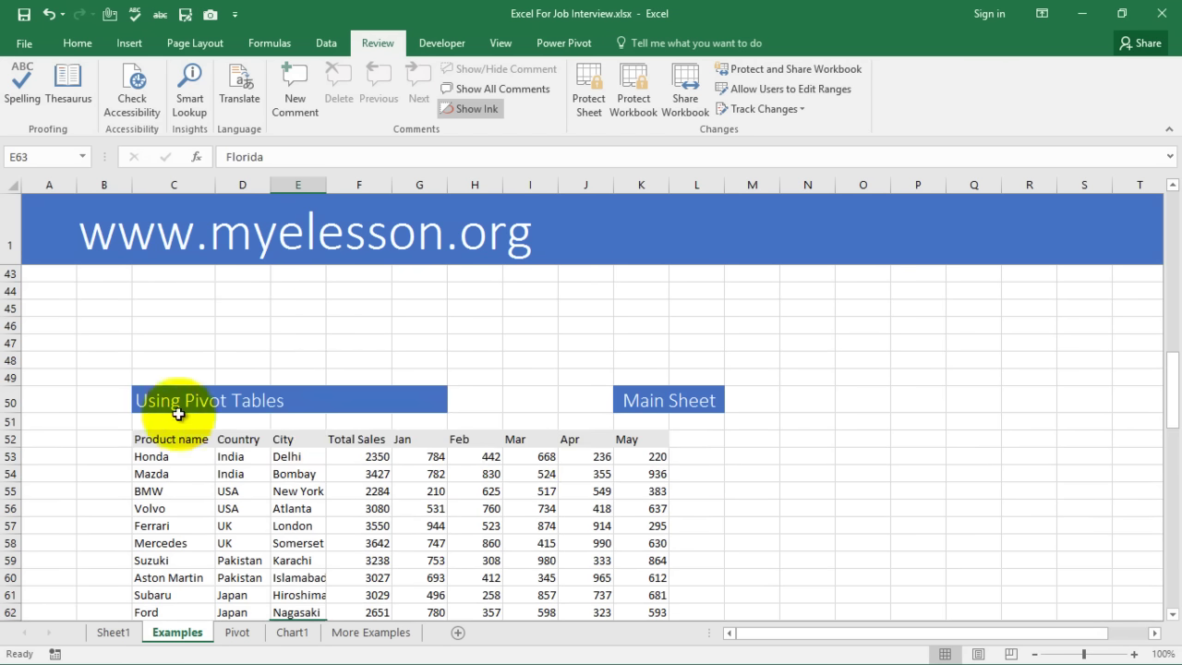
left_click_drag(150, 431, 632, 591)
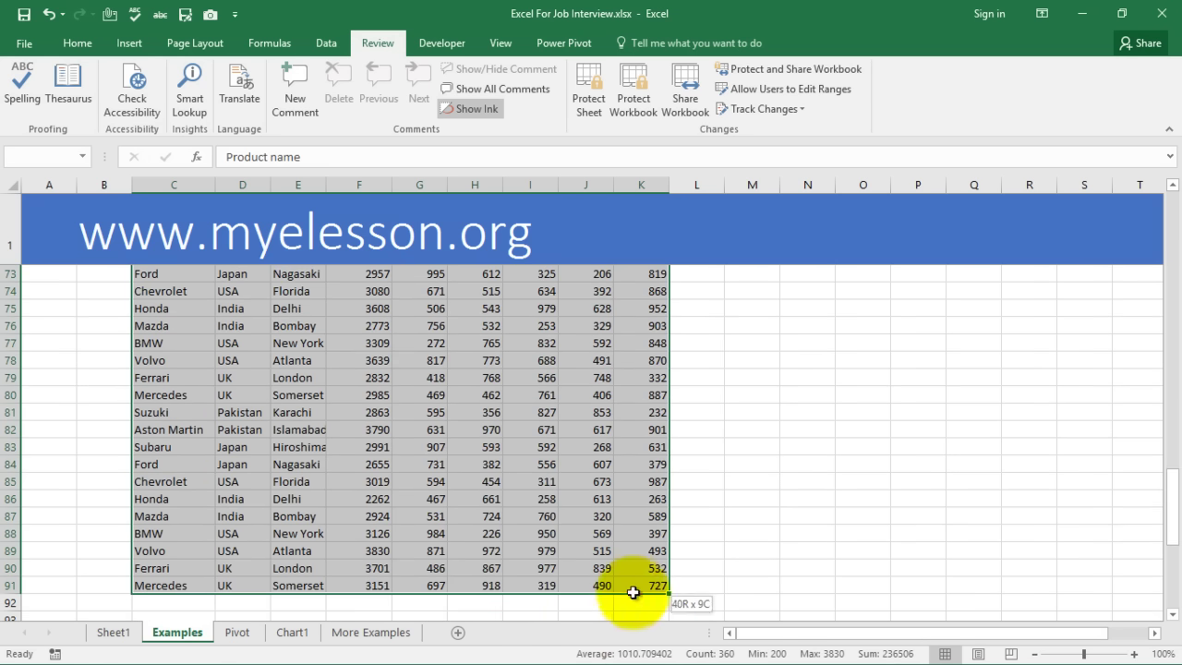
left_click(129, 44)
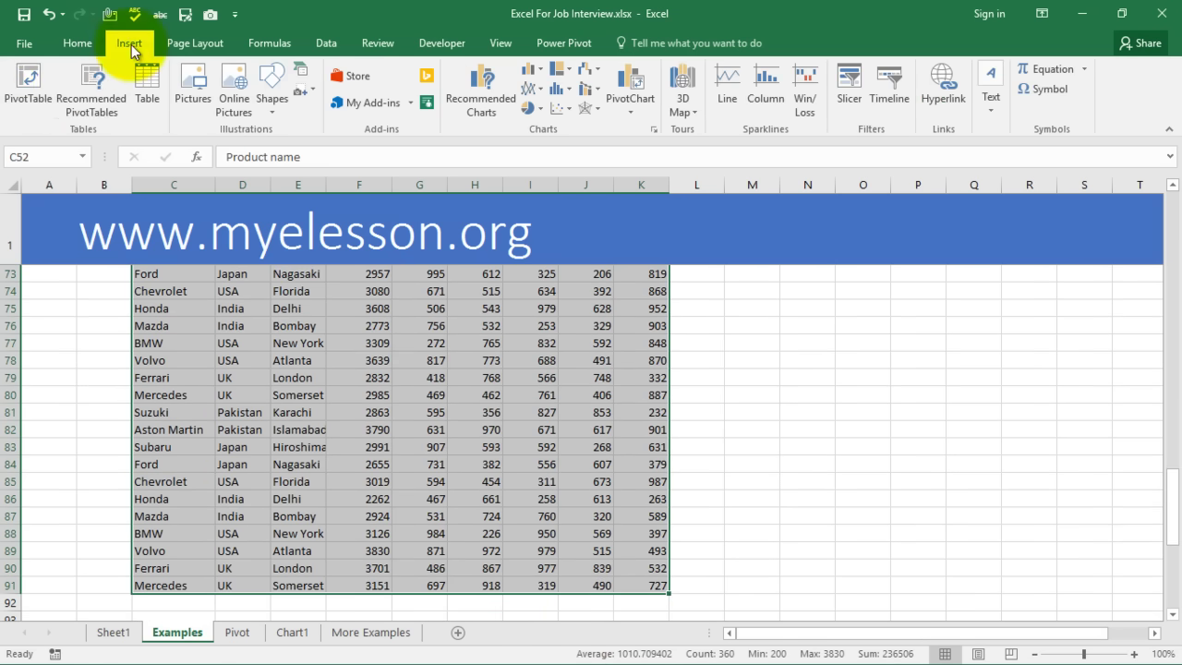
left_click(28, 78)
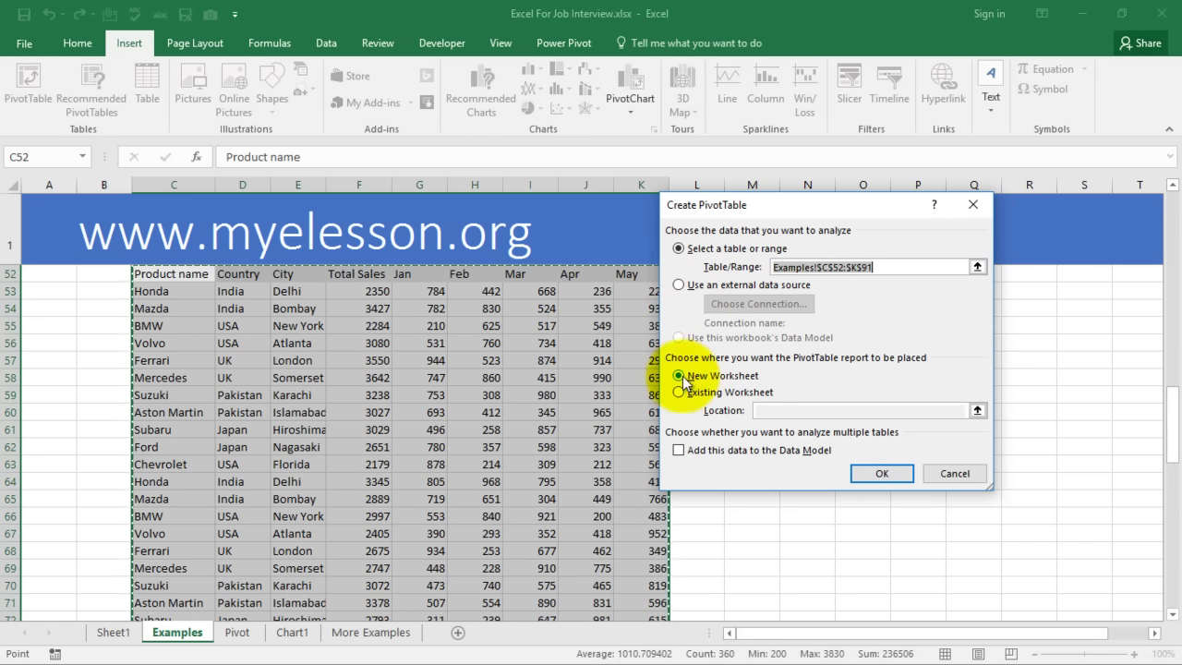
Build the pivot table on new Sheet2 with City rows and summed Jan sales (total 25136)
left_click(881, 474)
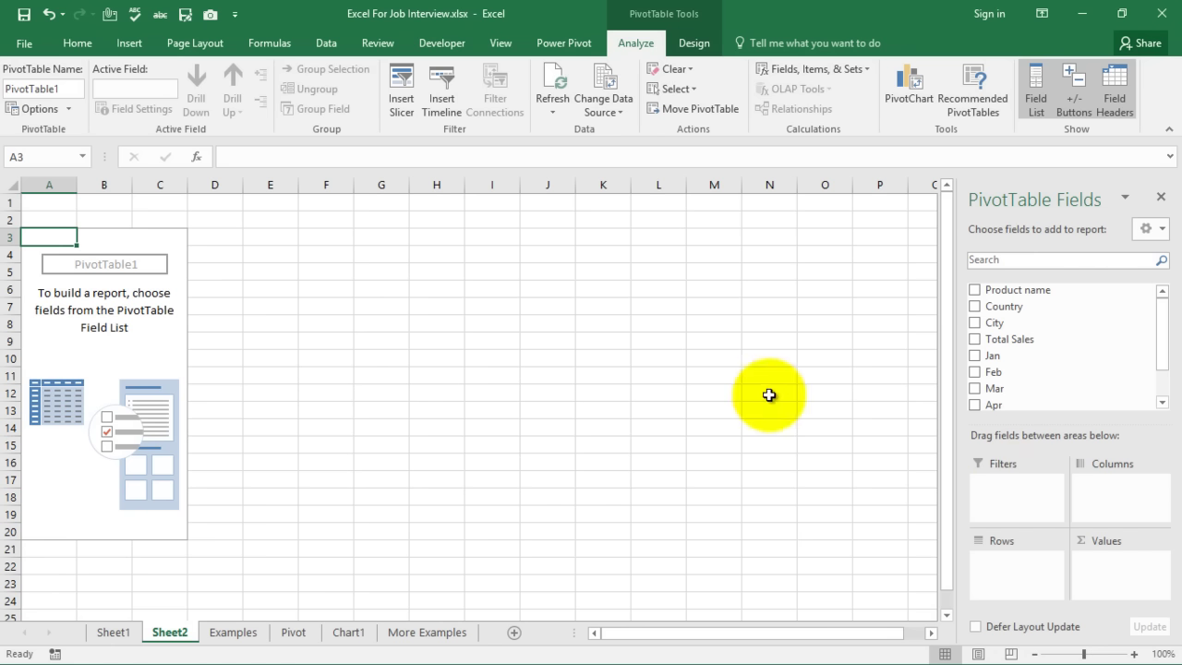
left_click_drag(974, 308, 1006, 564)
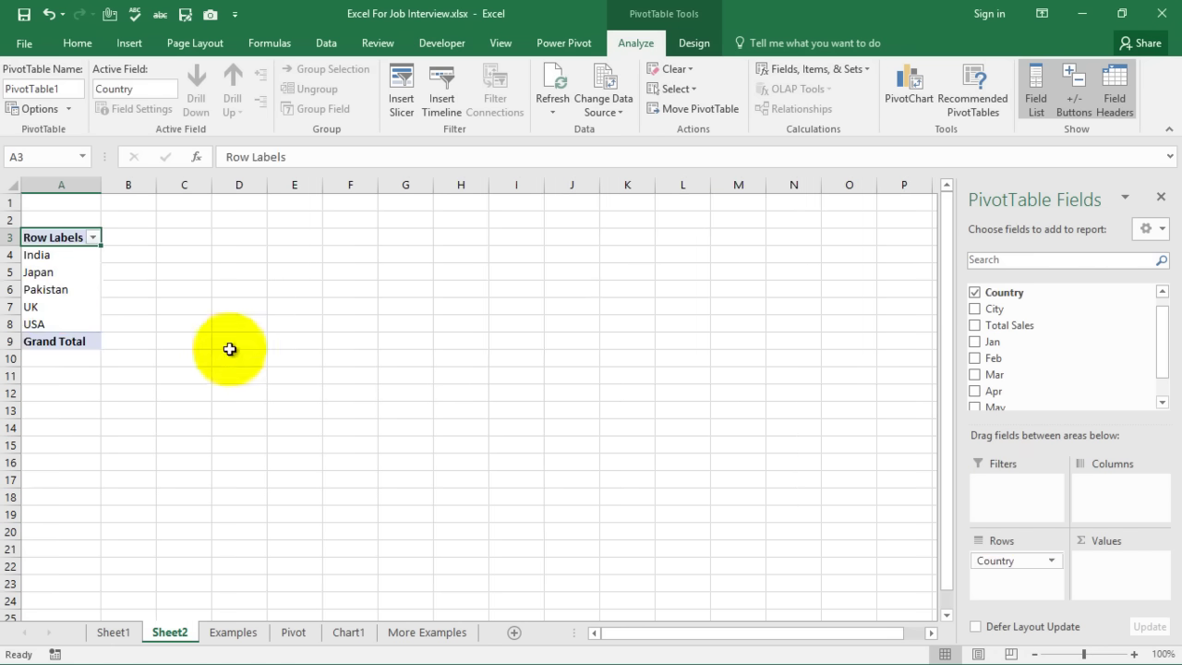
left_click_drag(960, 325, 1104, 563)
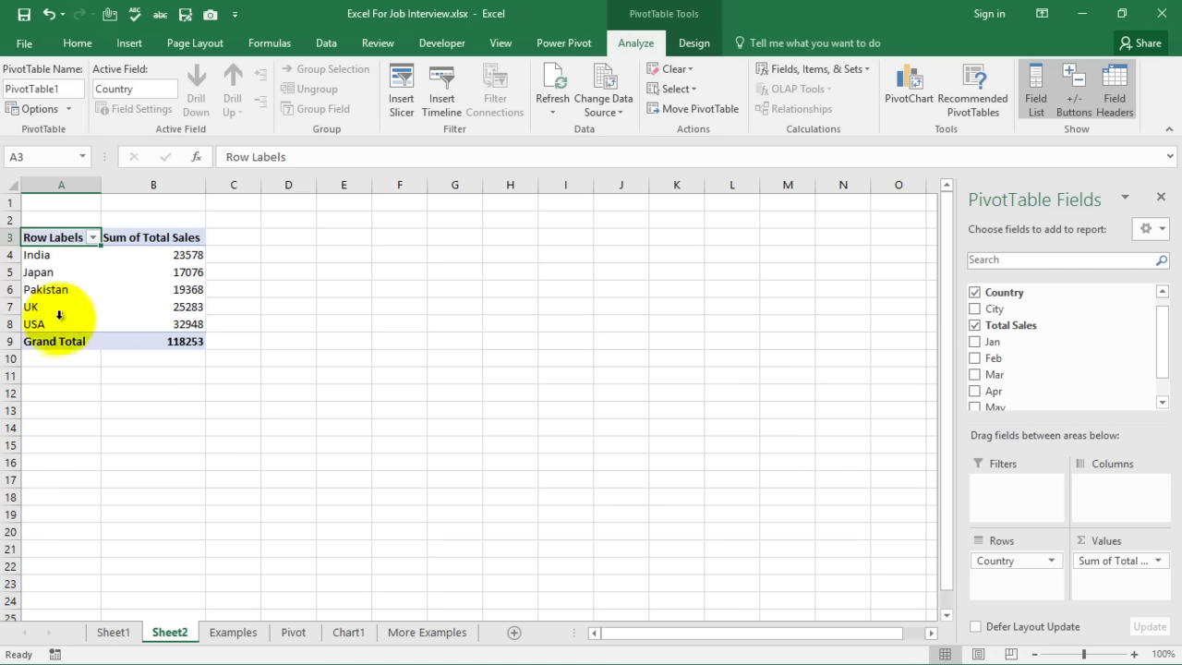
left_click(974, 292)
left_click_drag(982, 309, 1002, 535)
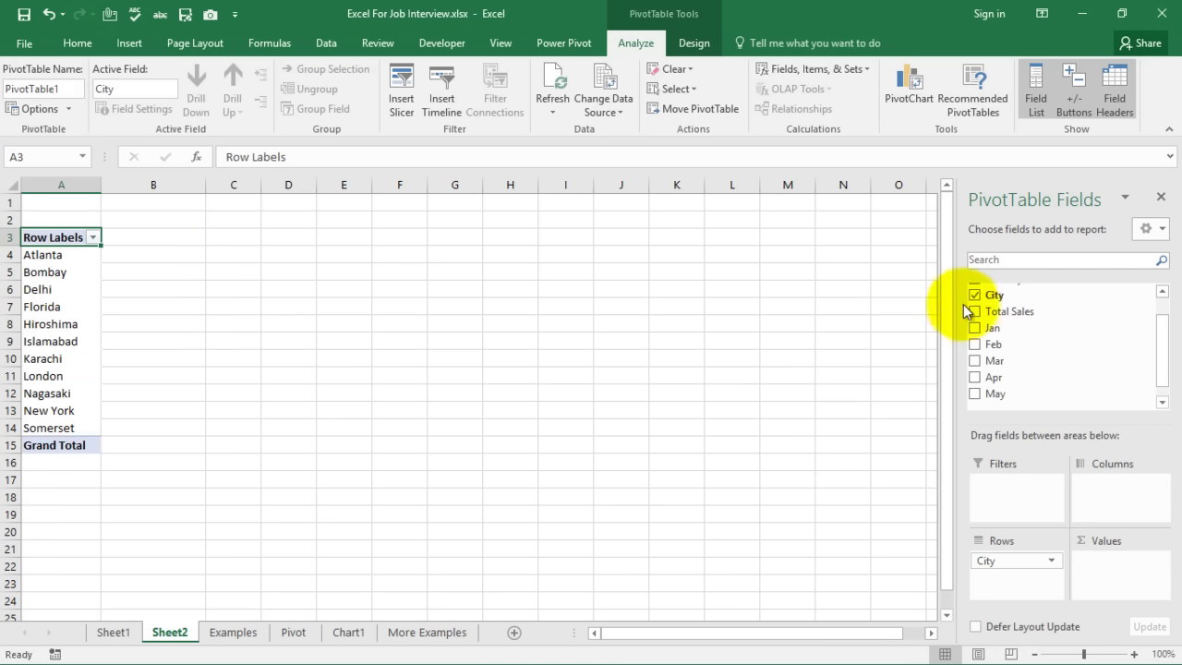
left_click_drag(978, 334, 1113, 561)
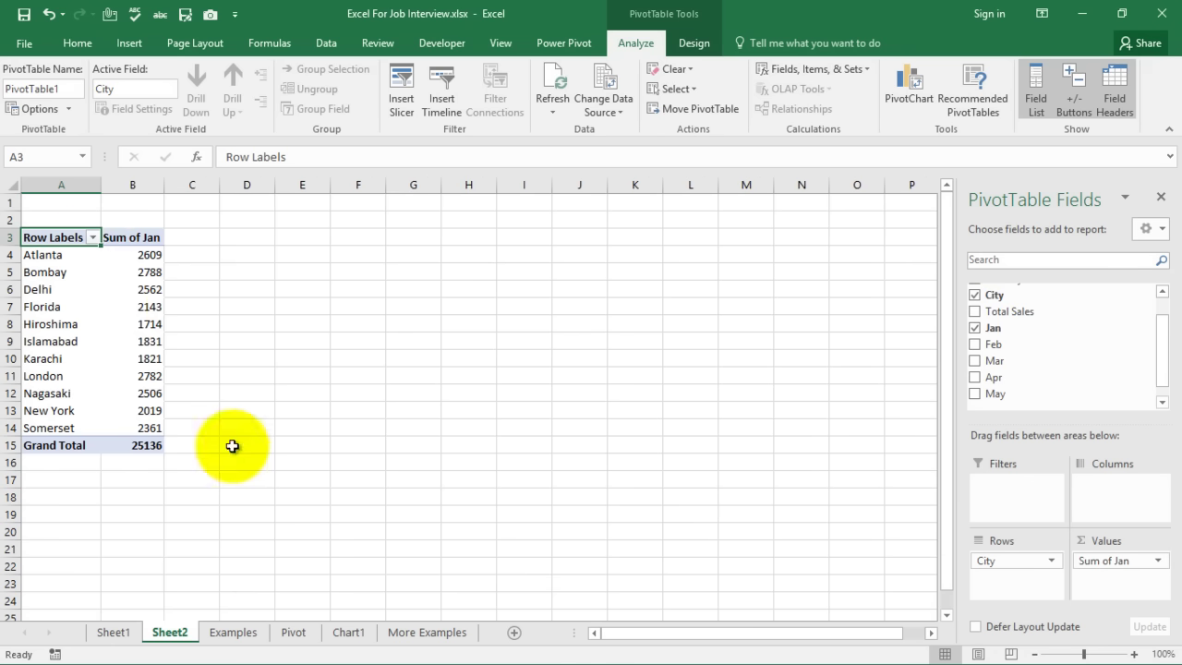
left_click(114, 633)
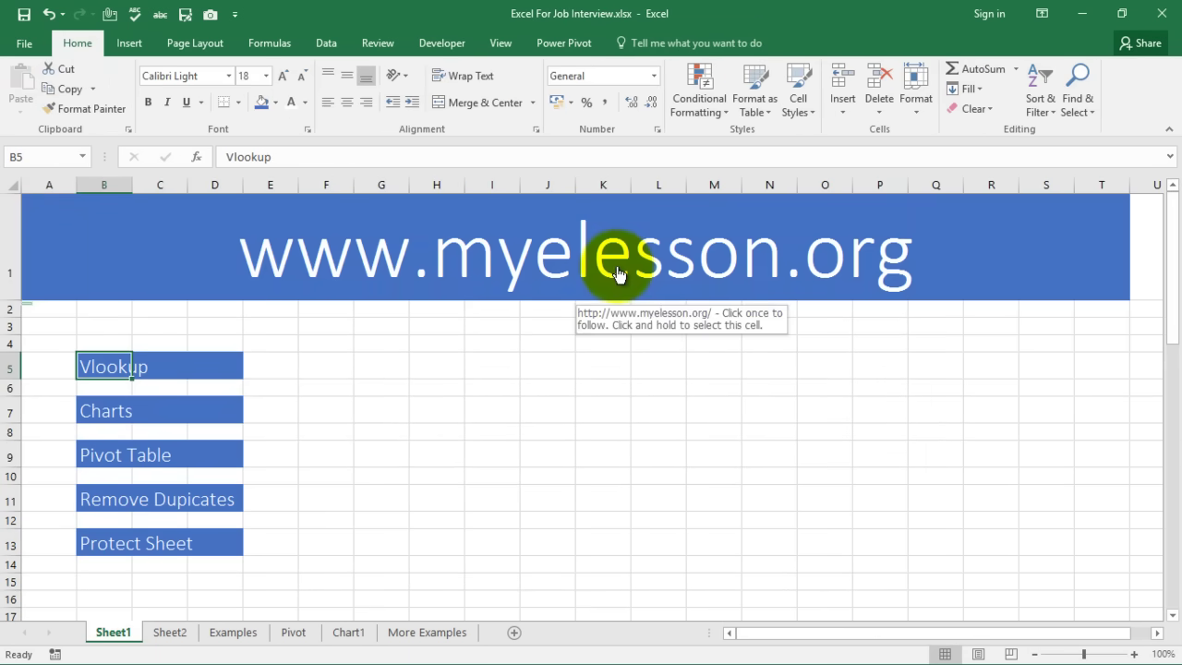
On the Examples sheet, select the City table C99:H108 with its Jan–May sales figures
scroll(499, 352, "down", 2)
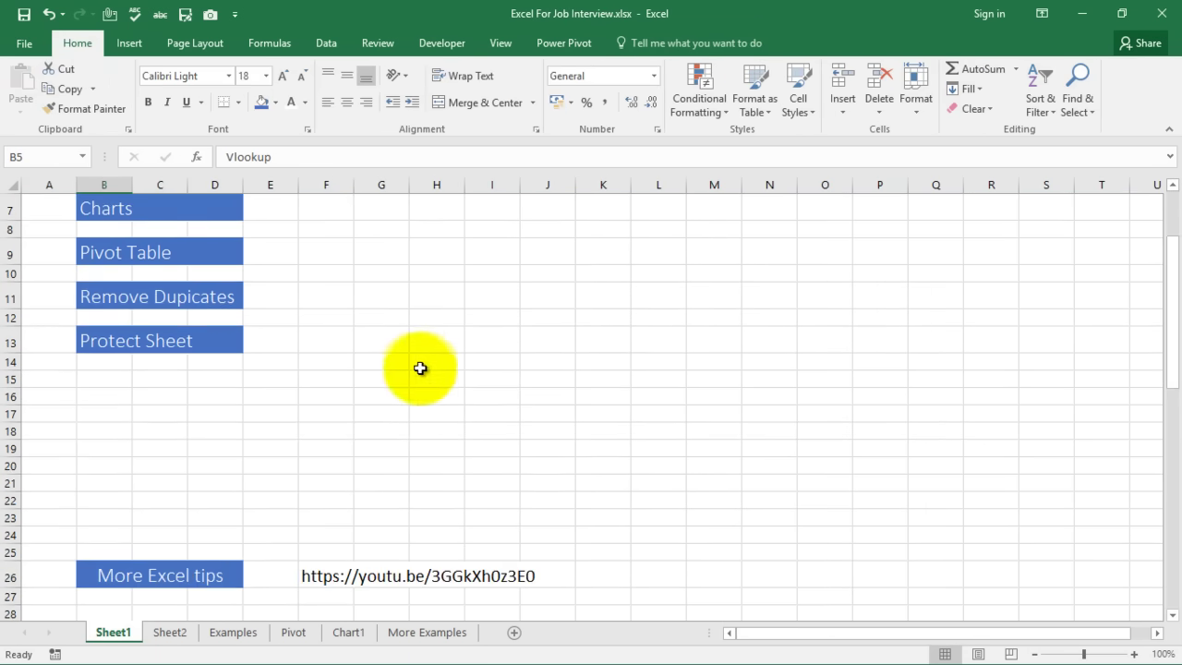
scroll(413, 354, "up", 1)
left_click(233, 631)
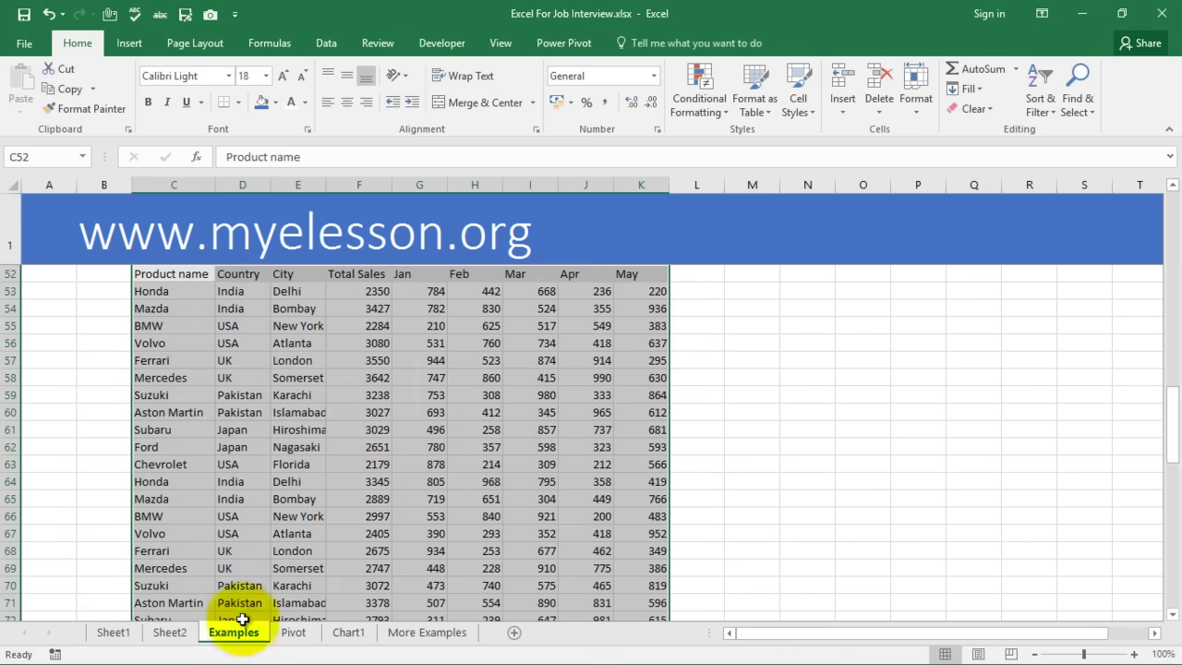
scroll(357, 419, "down", 14)
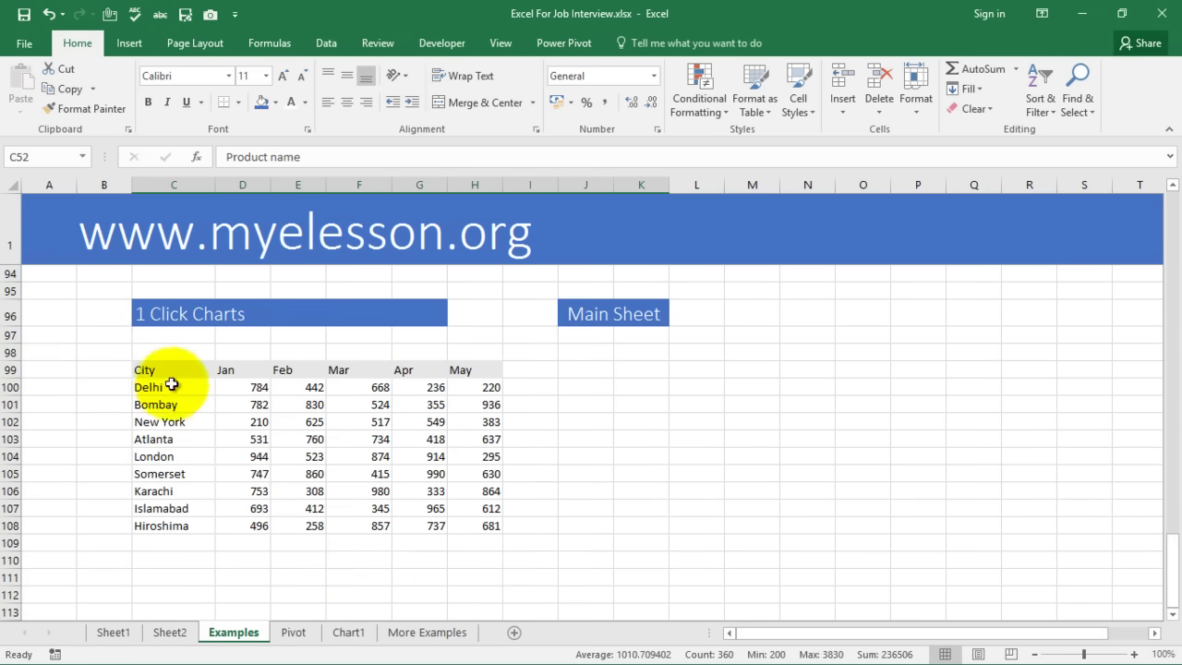
left_click_drag(152, 373, 472, 524)
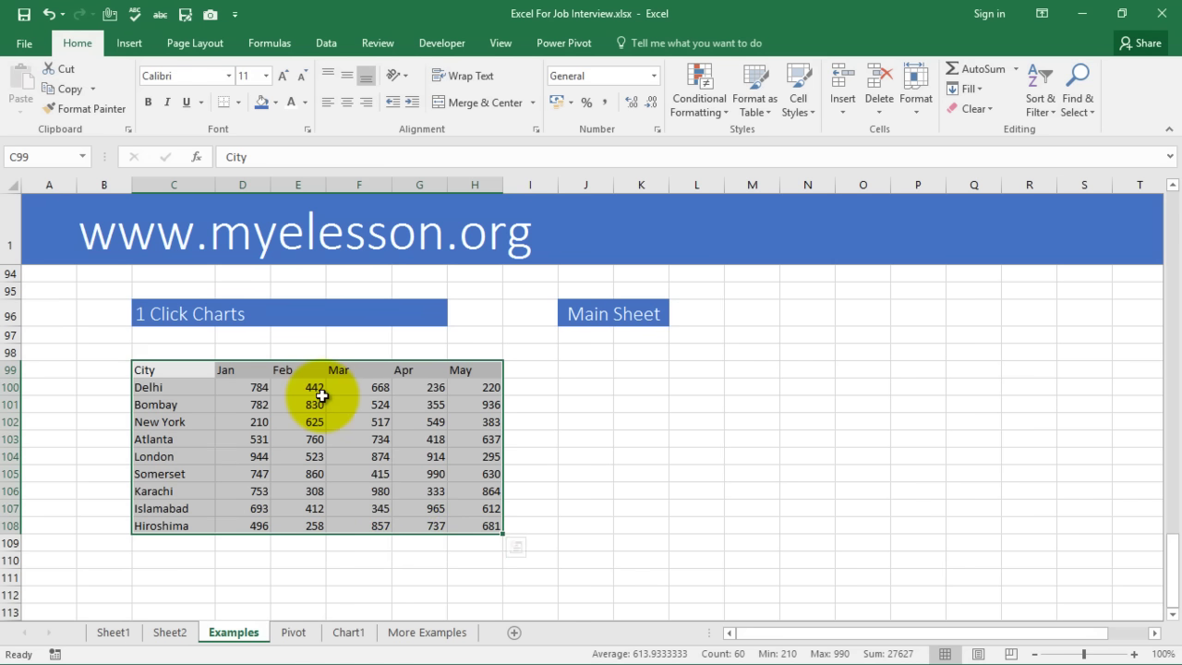
Create the Chart2 sheet from the city data with F11 and change it to a Line chart
key("F11")
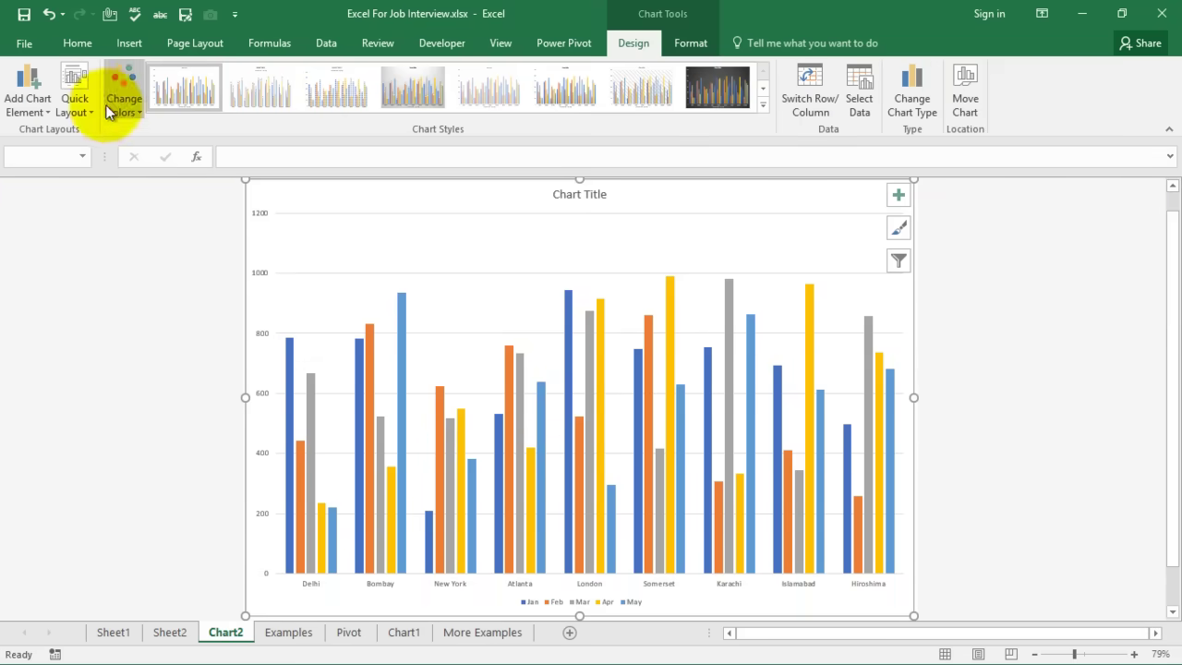
left_click(909, 100)
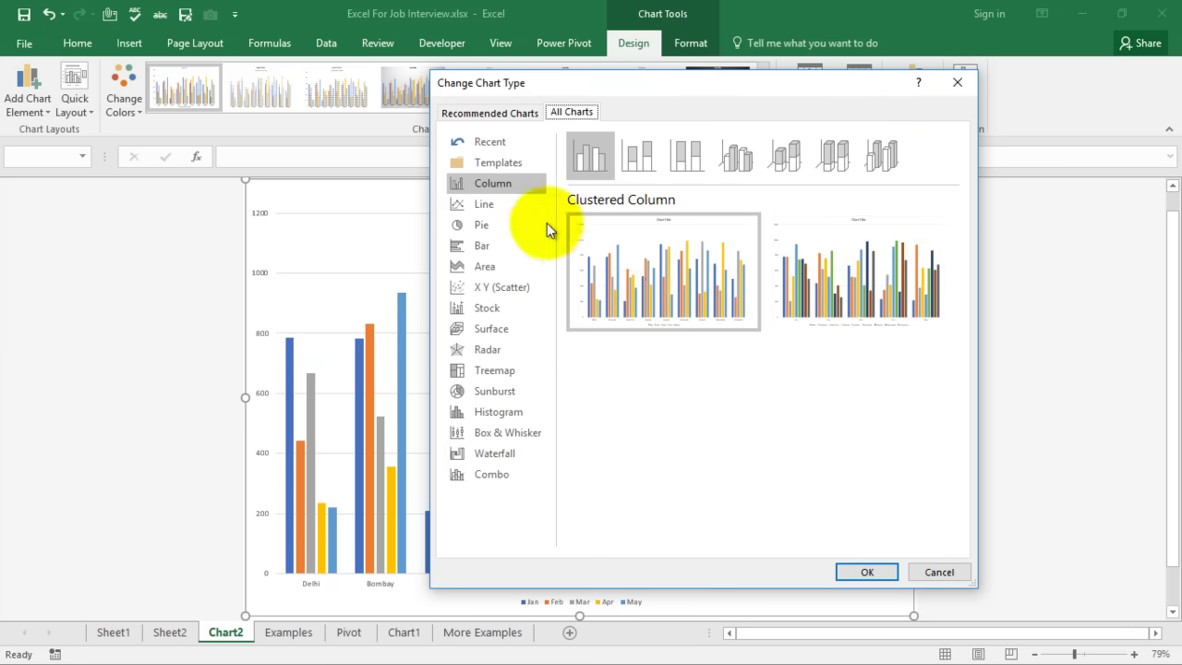
left_click(488, 207)
left_click(486, 222)
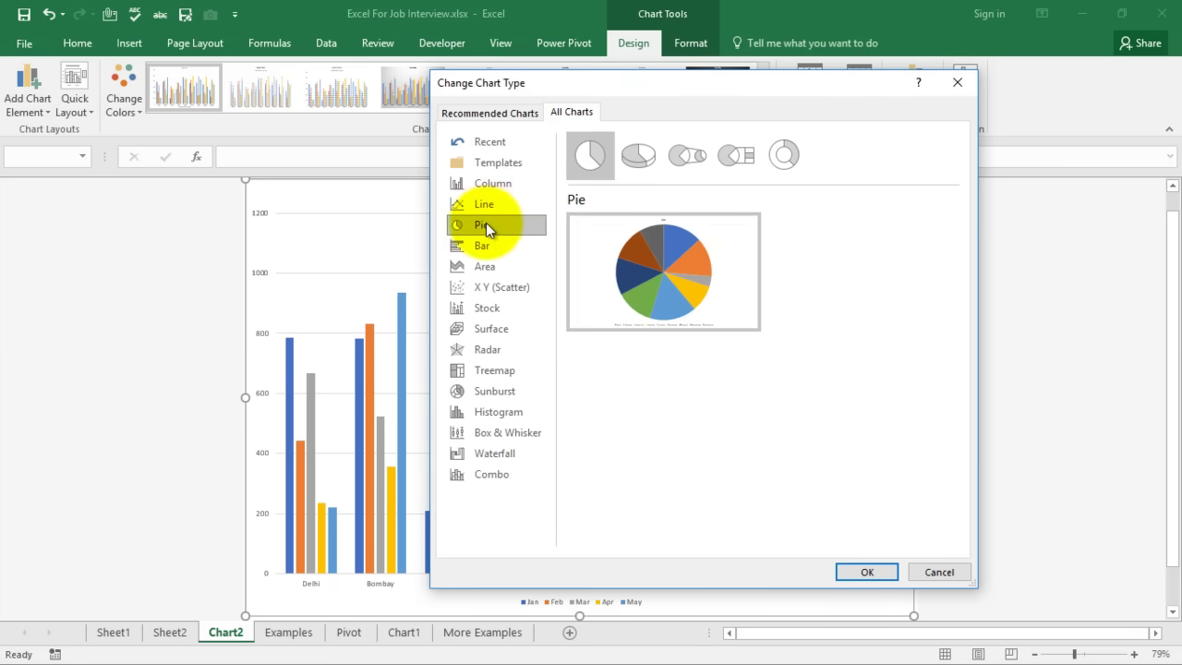
left_click(488, 206)
left_click(864, 571)
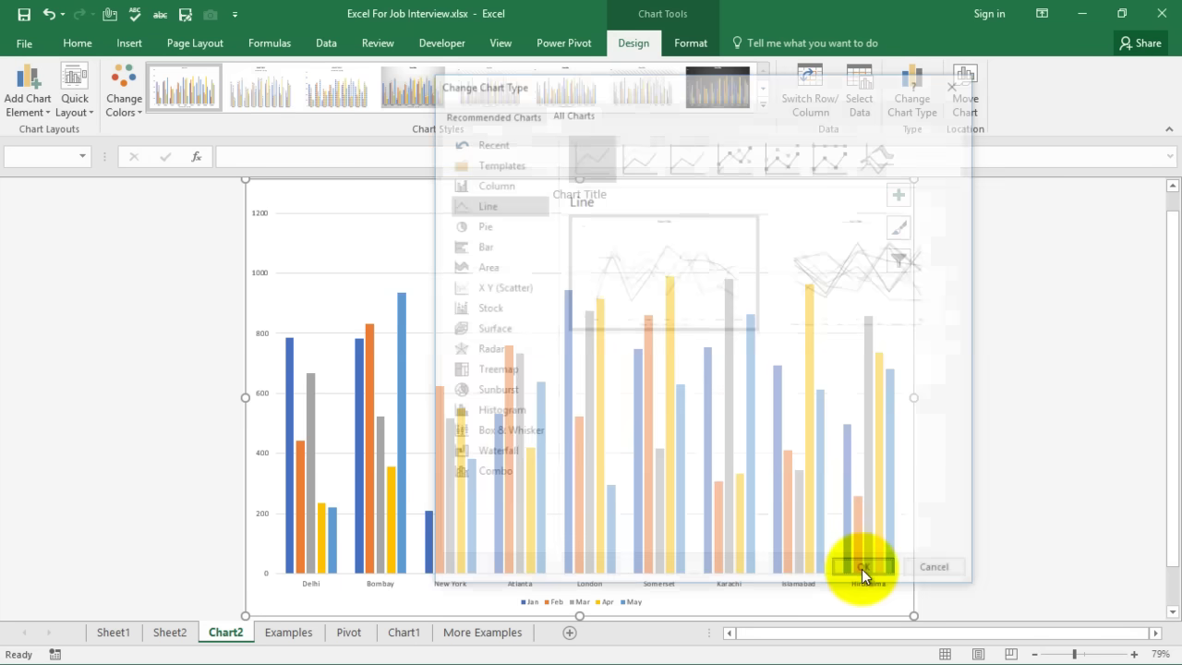
left_click(116, 637)
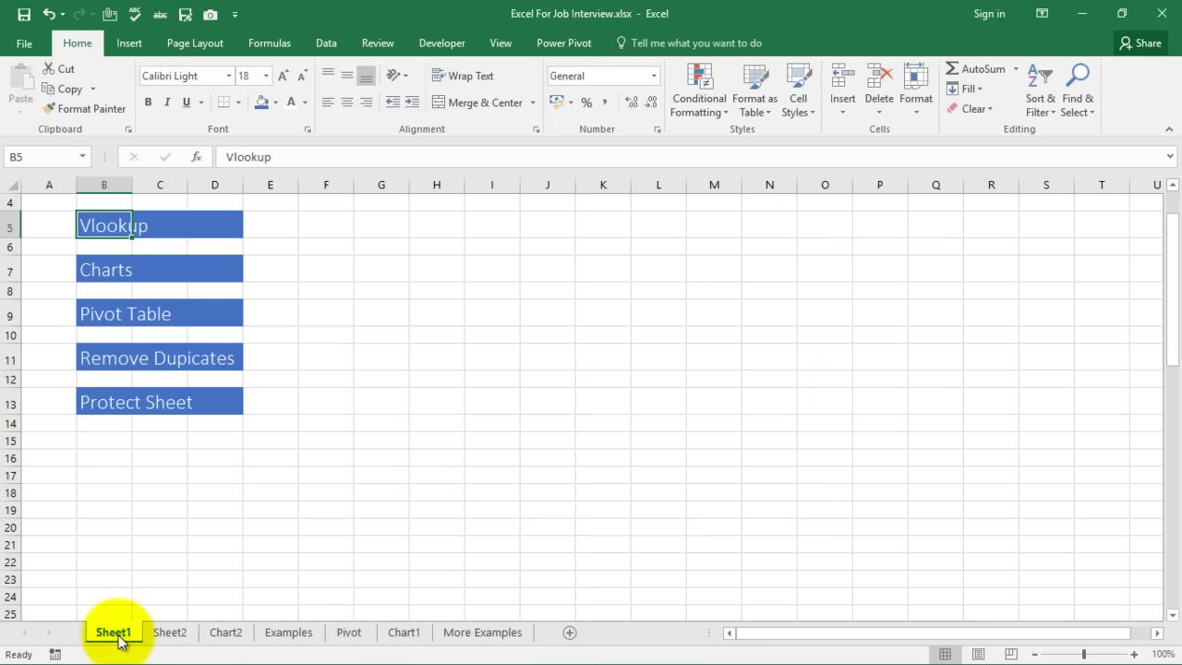
Insert a 2-D pie chart of the cities' January figures on the Examples sheet
left_click(302, 628)
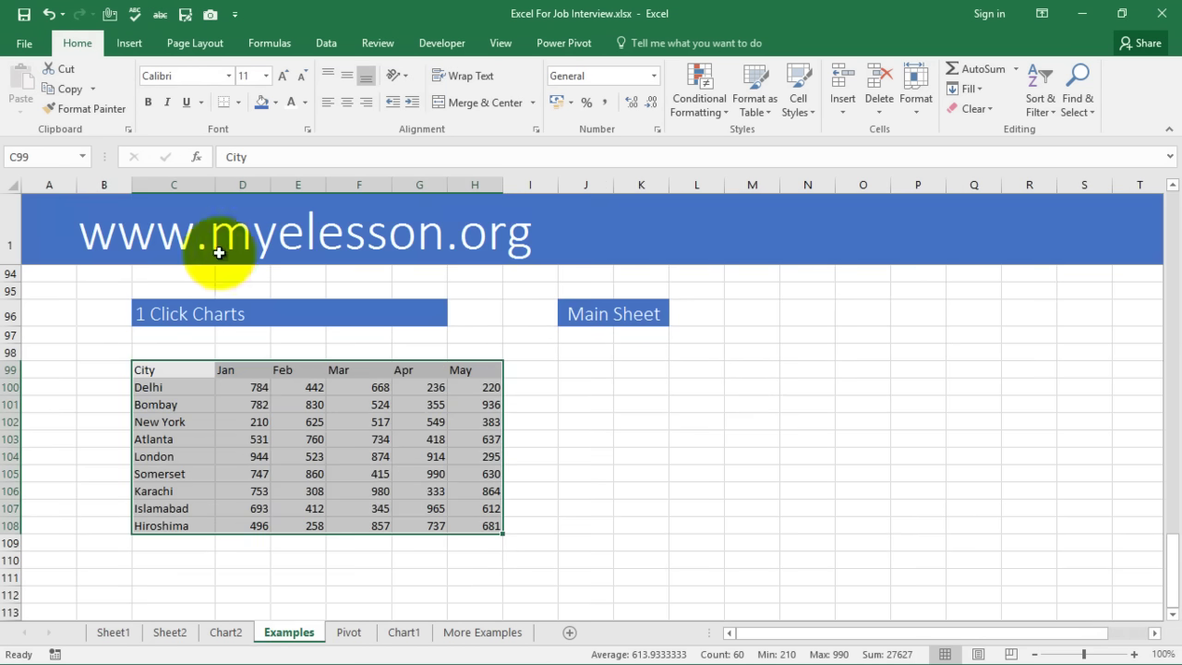
left_click(136, 42)
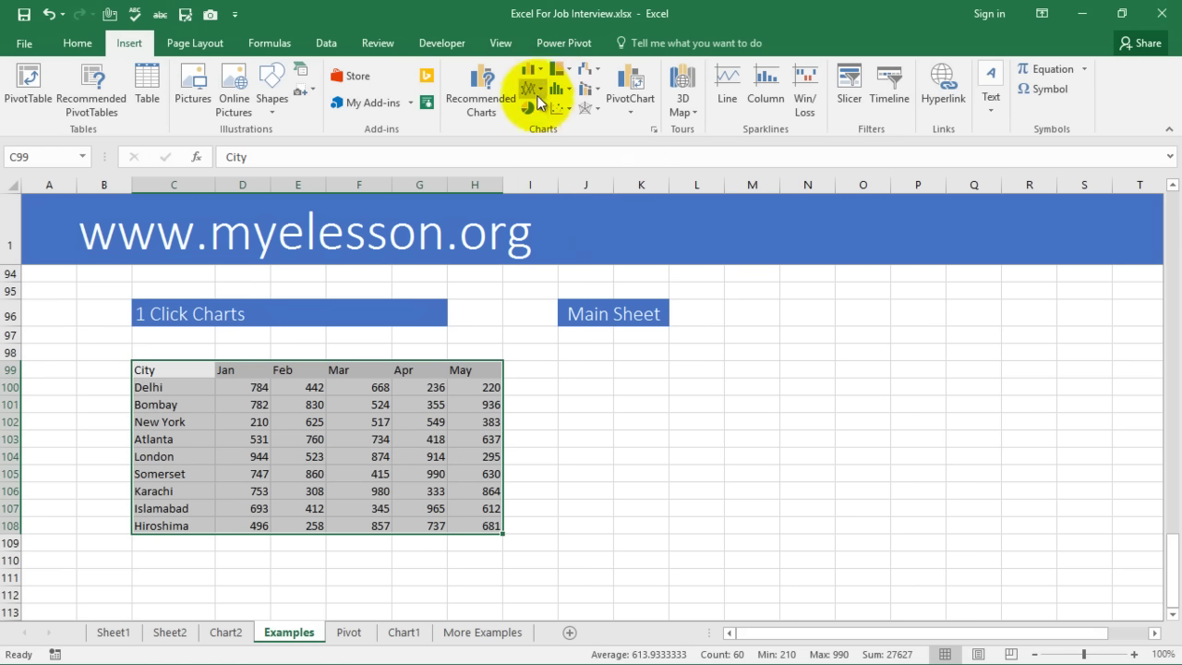
left_click(540, 111)
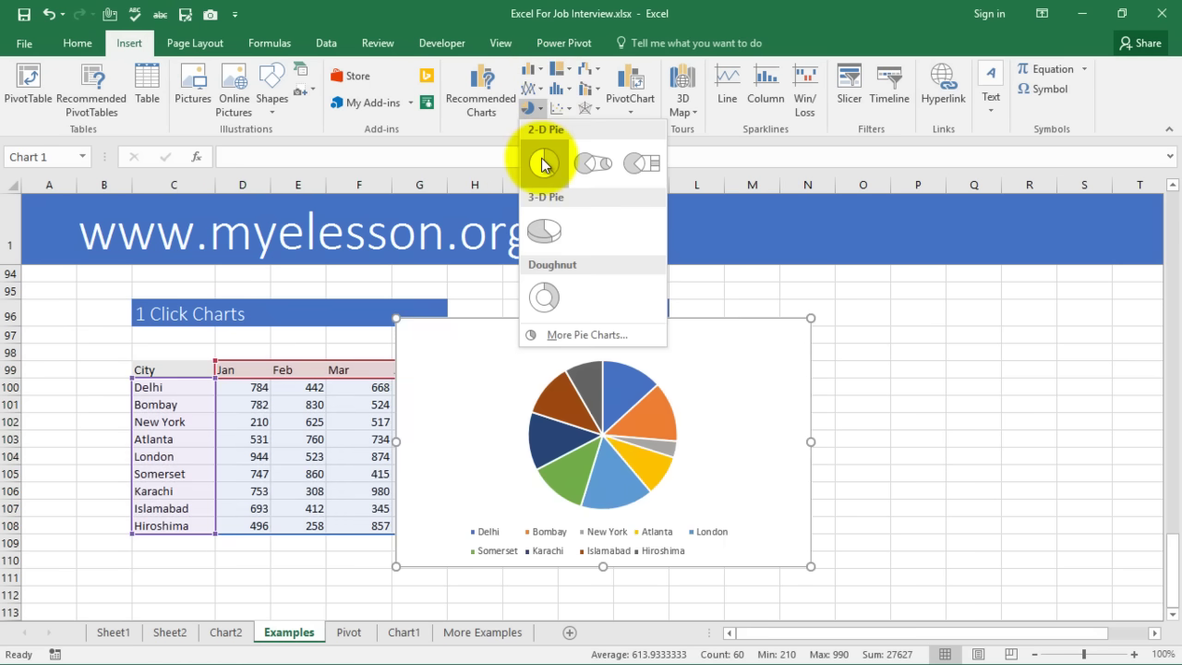
left_click(543, 164)
Move the pie chart next to the Main Sheet banner
left_click_drag(686, 364, 895, 376)
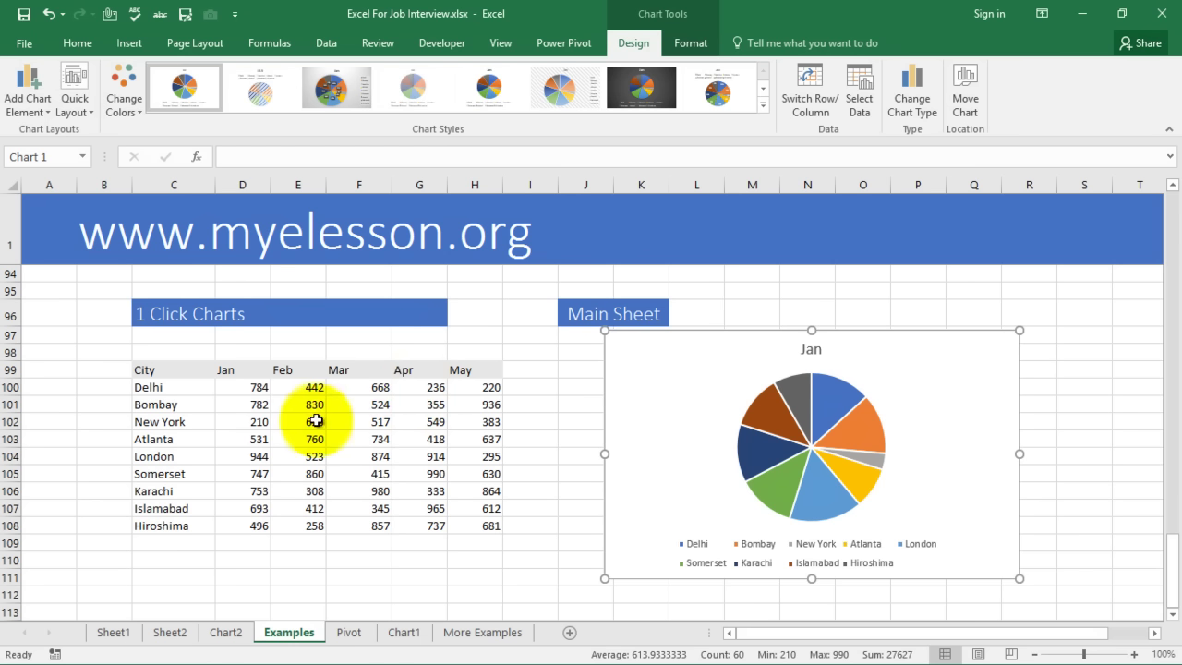
scroll(264, 412, "down", 2)
scroll(264, 412, "down", 9)
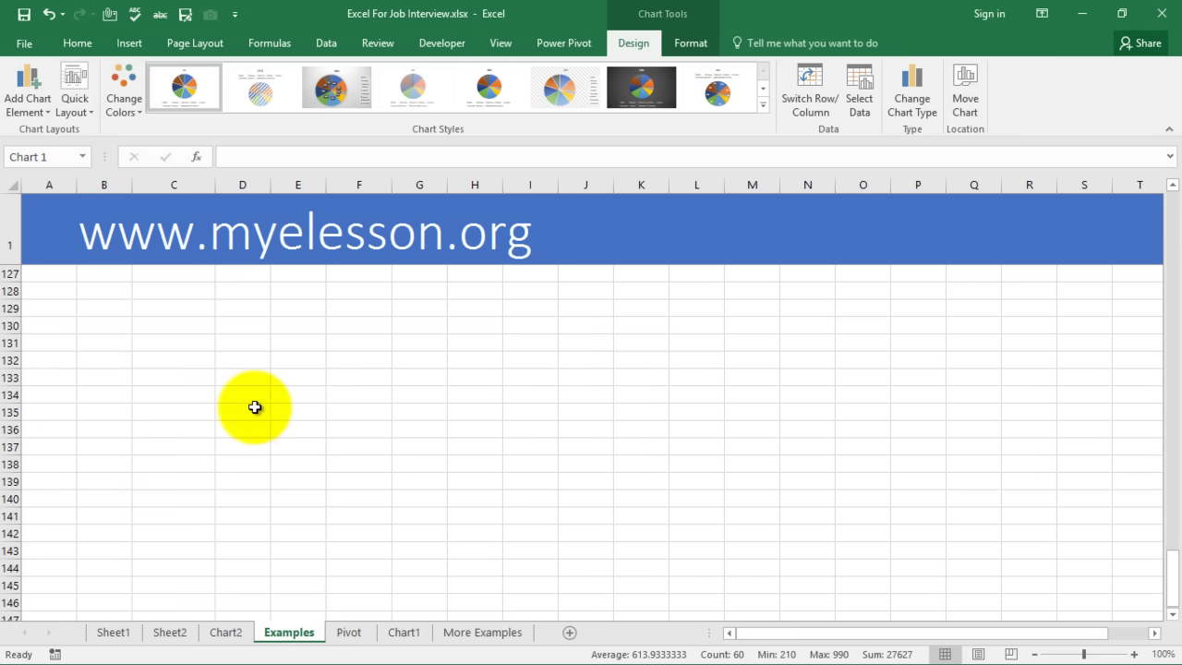
scroll(261, 417, "up", 12)
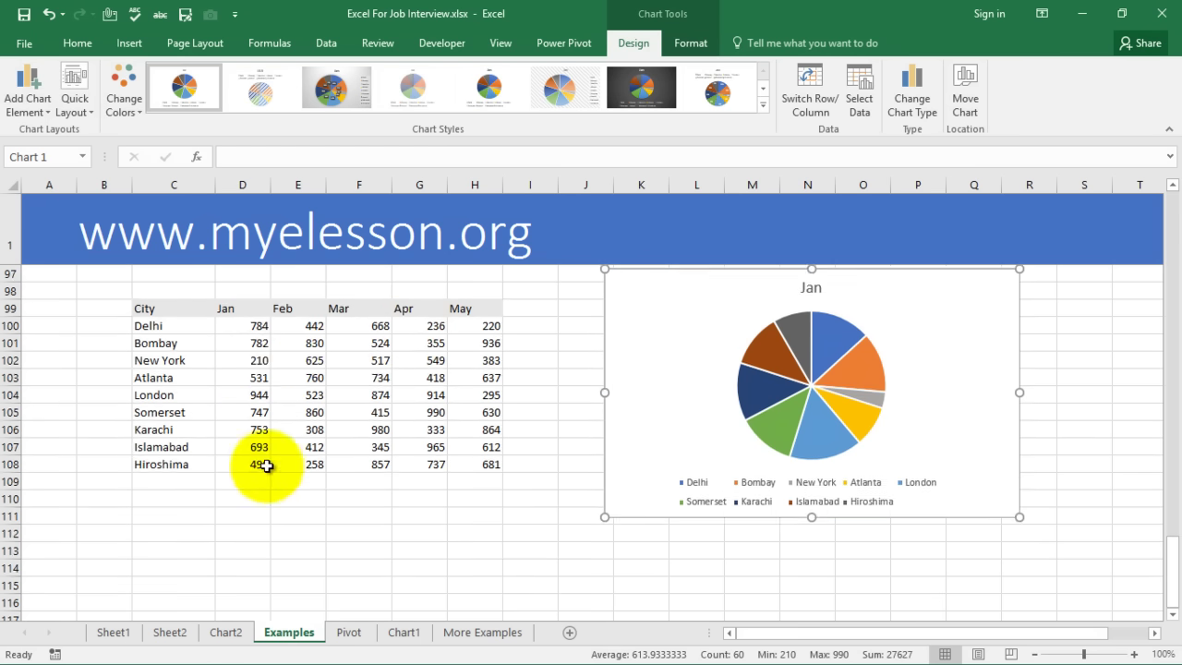
left_click(113, 632)
scroll(306, 398, "down", 6)
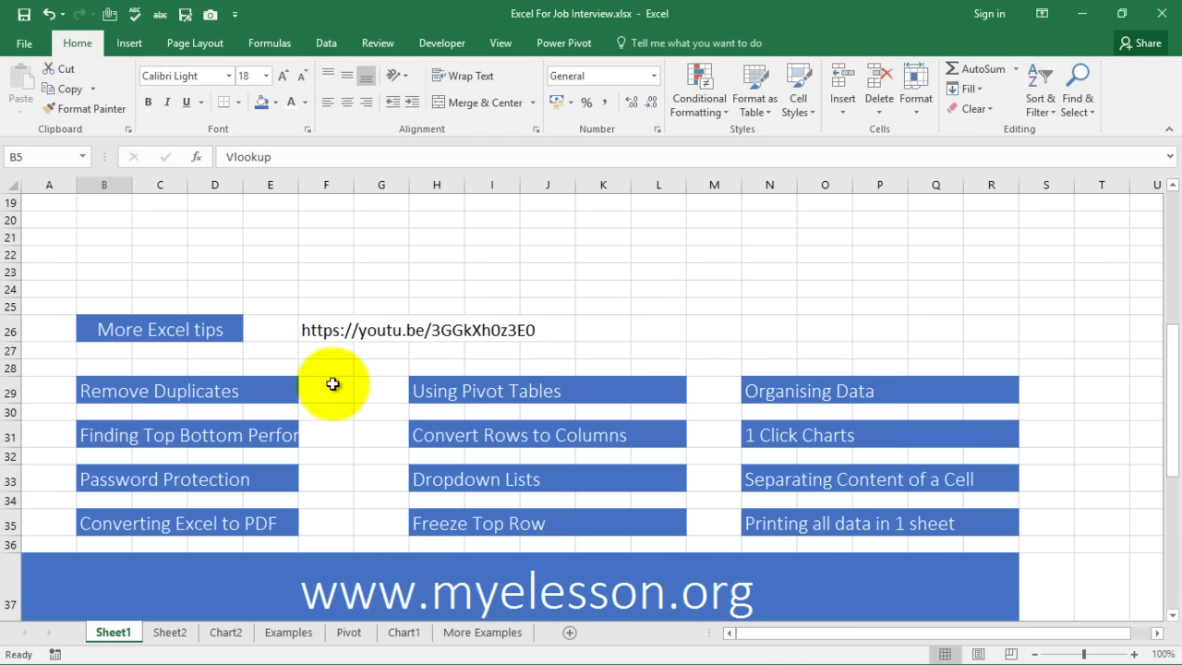
scroll(329, 388, "up", 6)
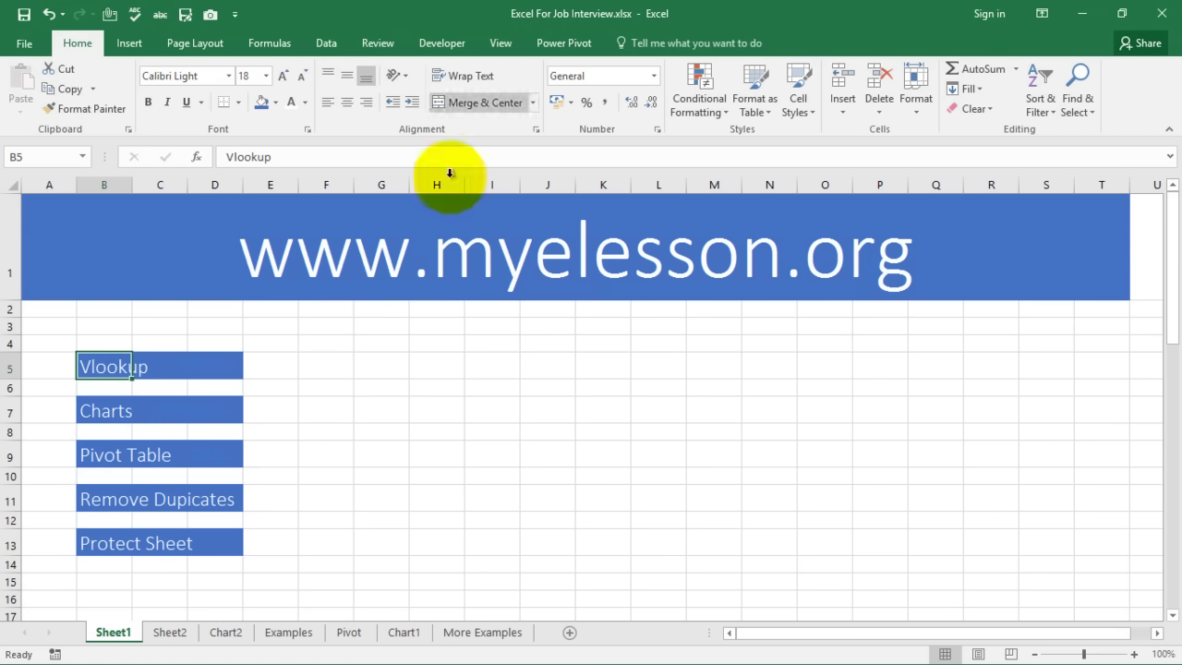
left_click(577, 519)
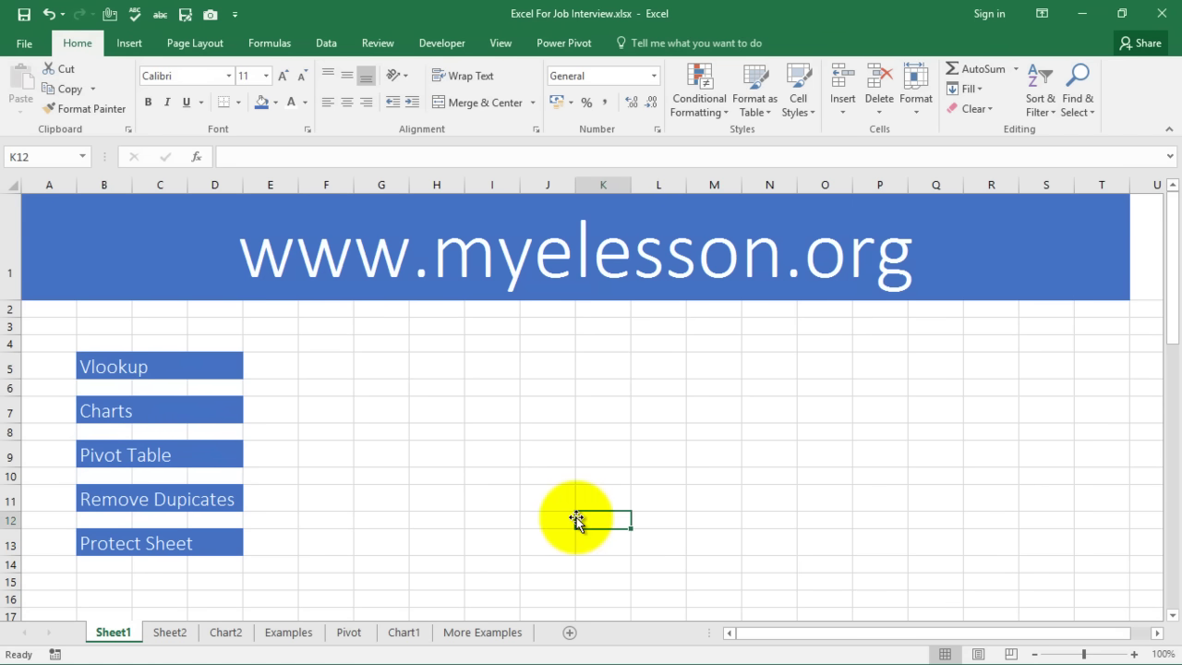
key("super")
View the myelesson.org Excel courses page in Chrome, then return to the Excel workbook
left_click(483, 649)
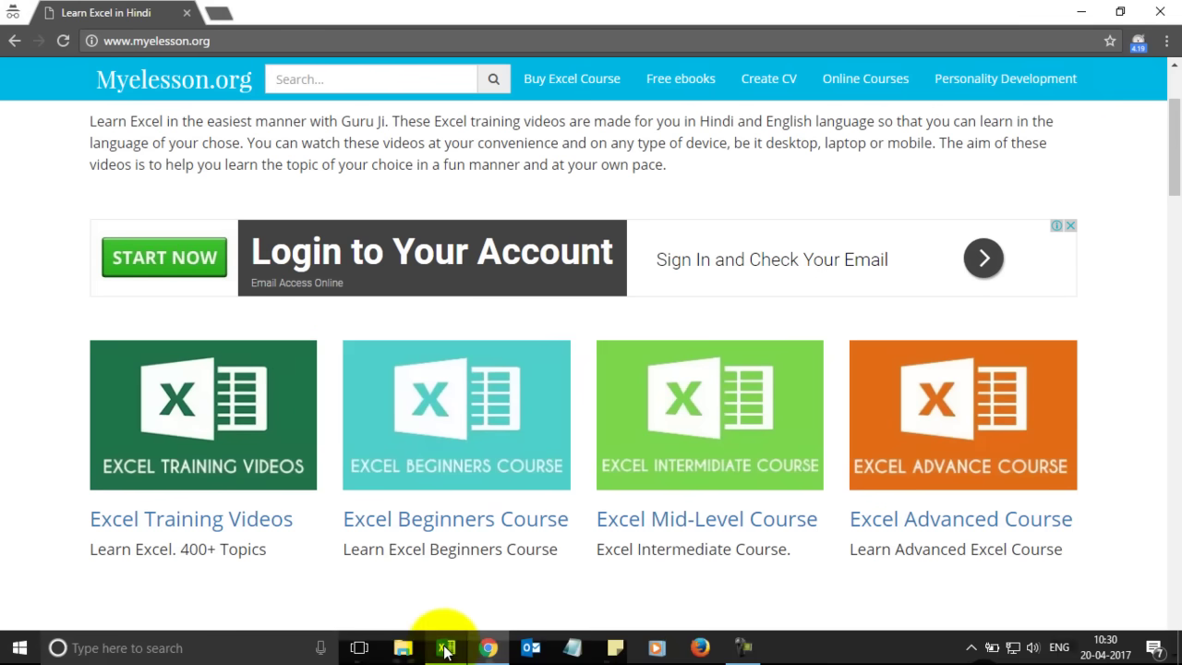
left_click(446, 647)
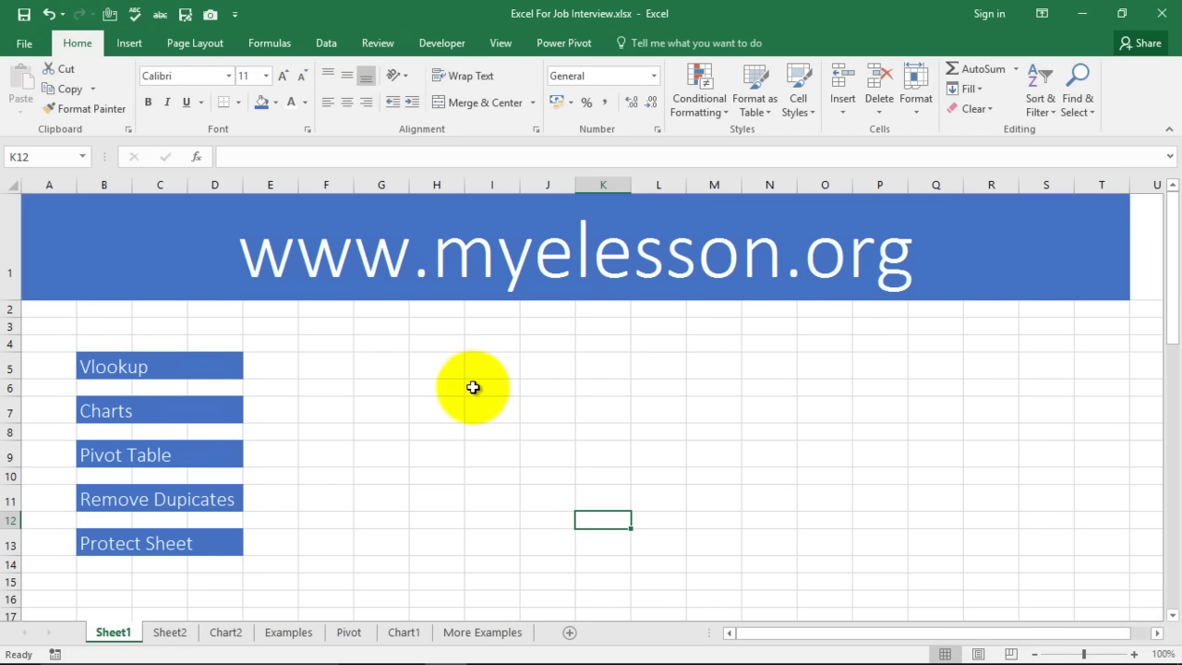
scroll(350, 392, "down", 1)
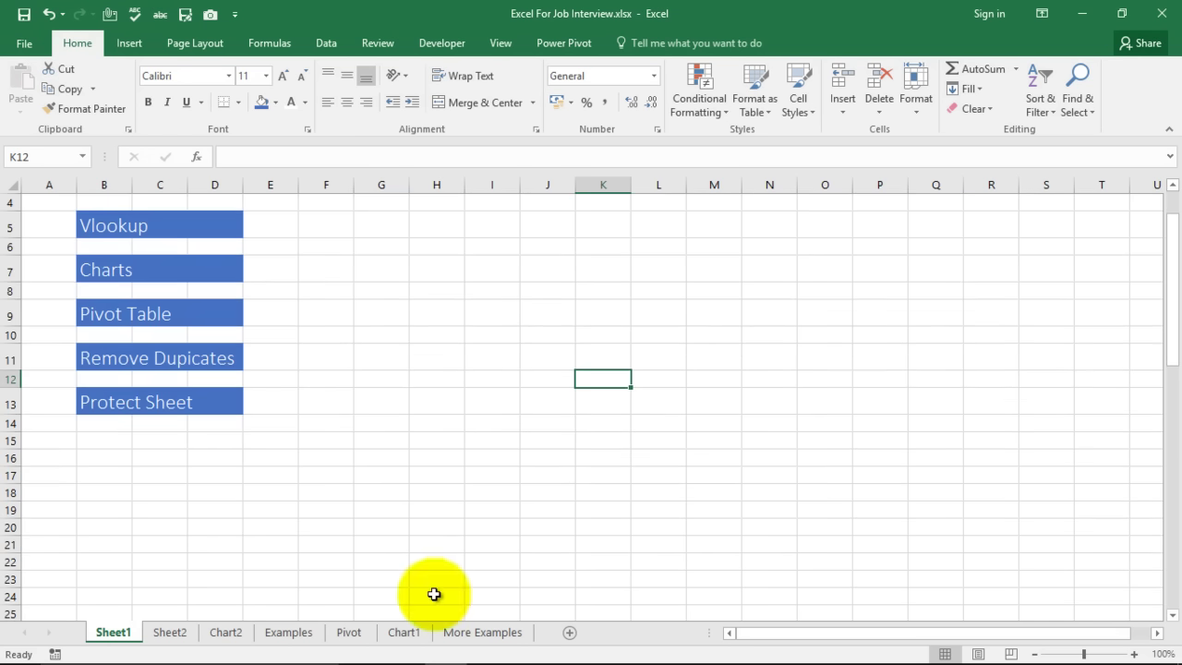
left_click(482, 631)
scroll(435, 400, "up", 2)
scroll(434, 399, "up", 9)
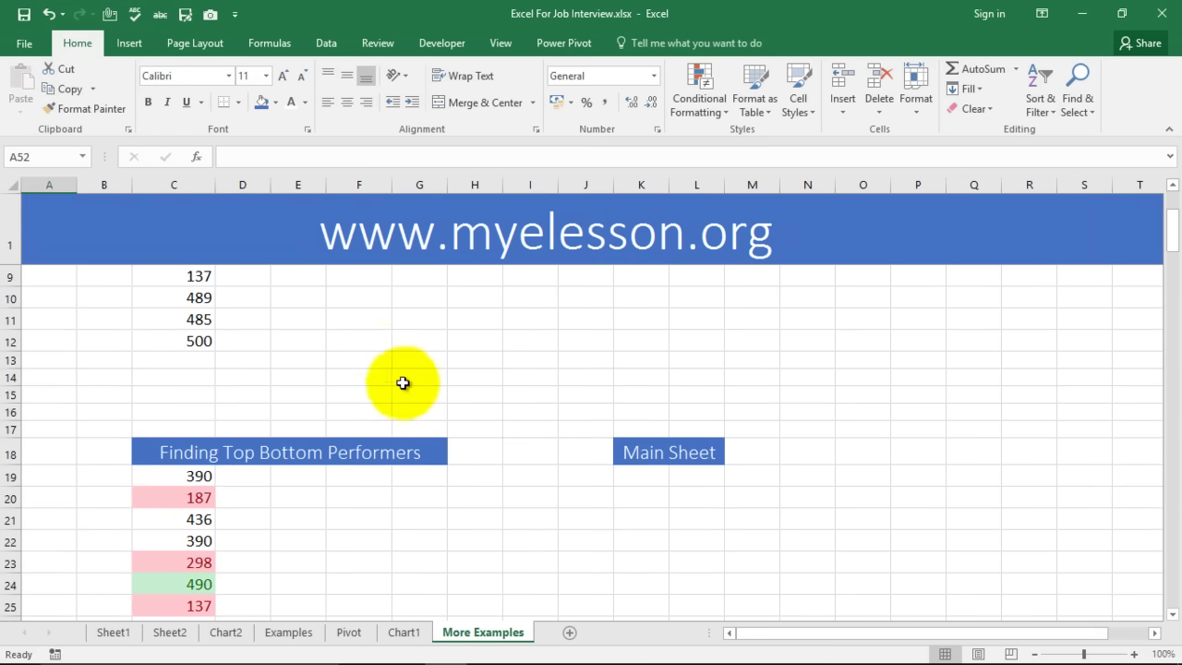
scroll(382, 375, "down", 17)
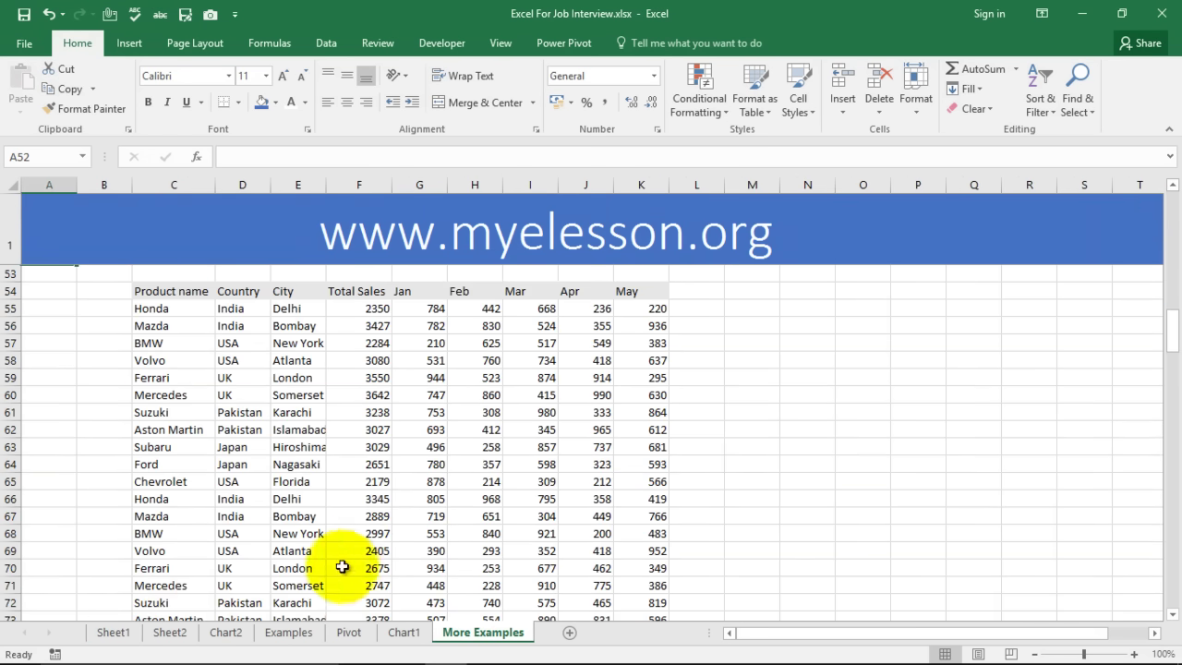
left_click(112, 635)
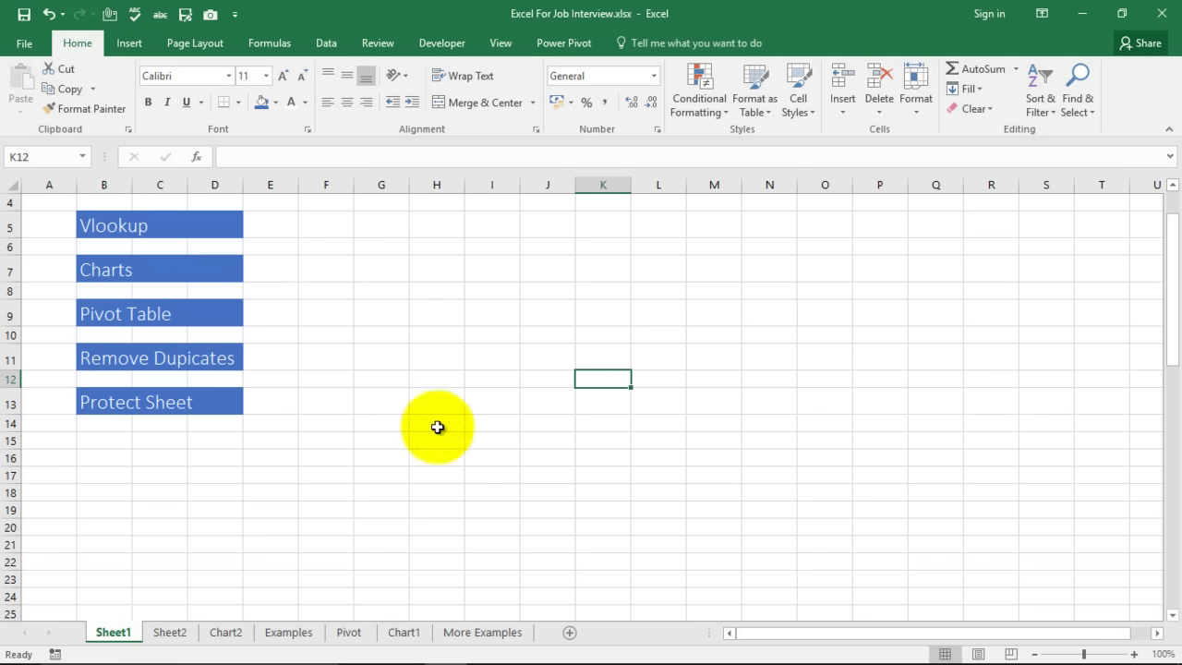
scroll(434, 428, "down", 4)
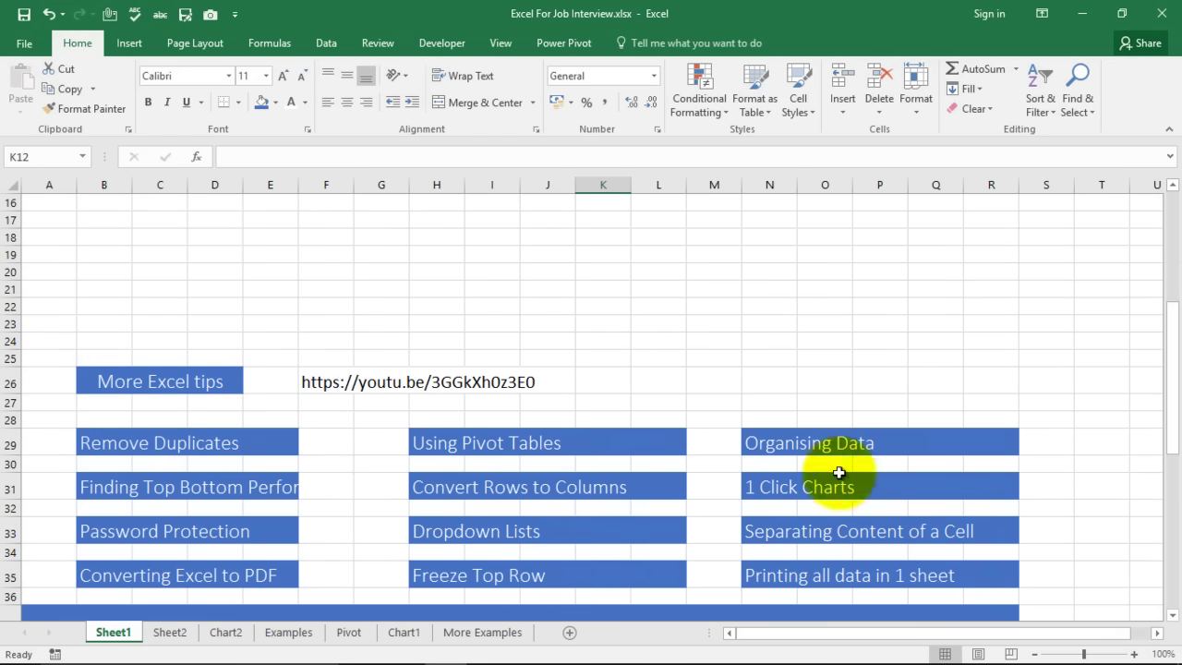
scroll(670, 355, "up", 3)
scroll(670, 353, "up", 2)
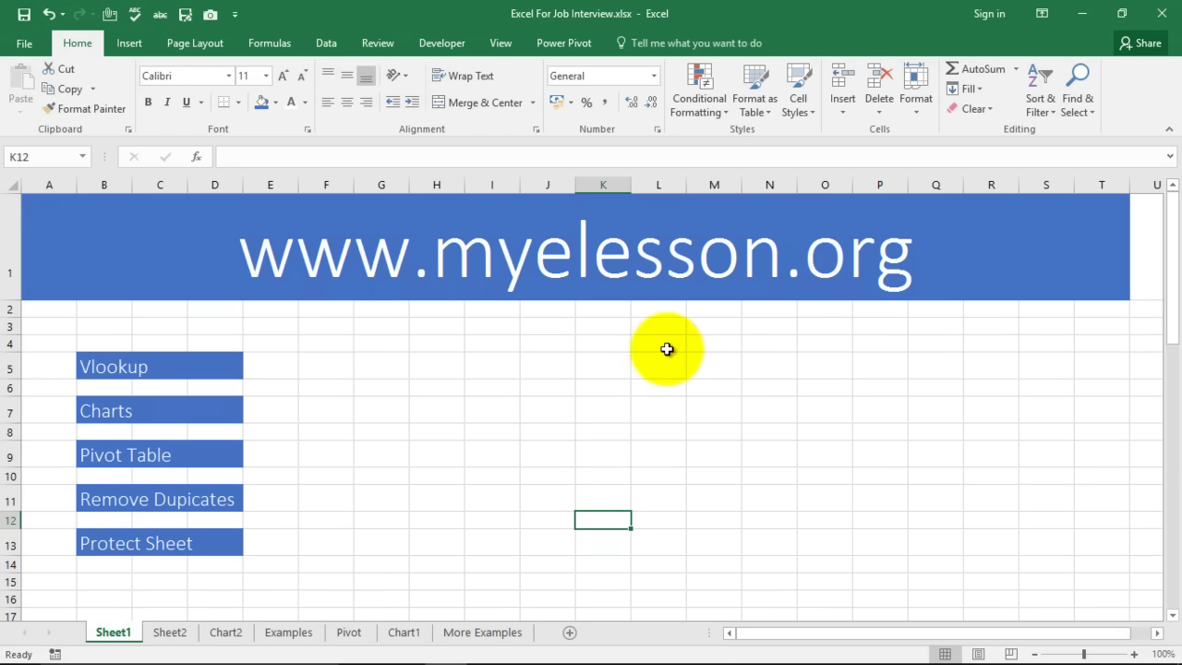